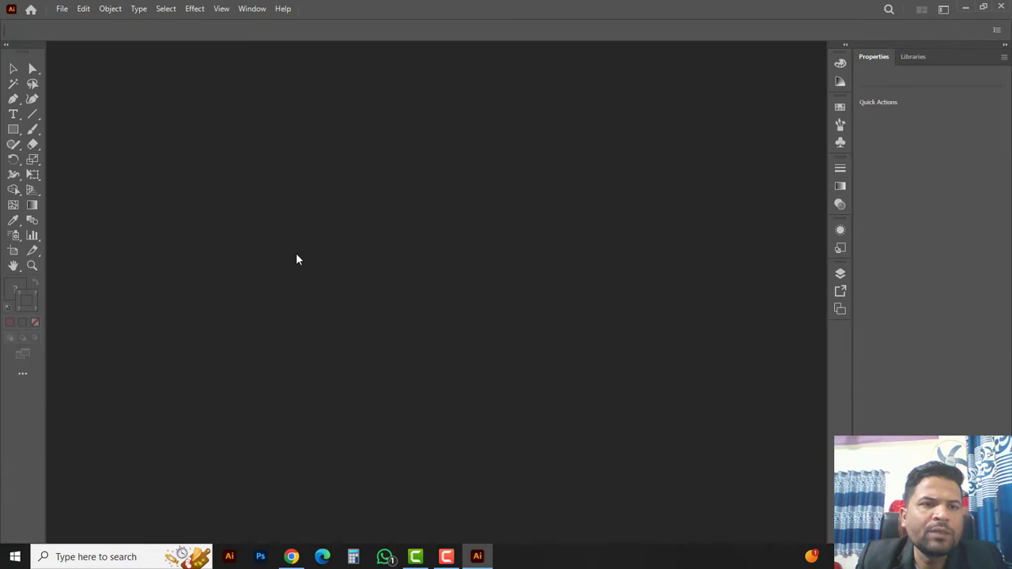
# - Create a new print document from the A4 preset in landscape orientation, 297 x 210 mm, CMYK colour
pyautogui.click(62, 9)
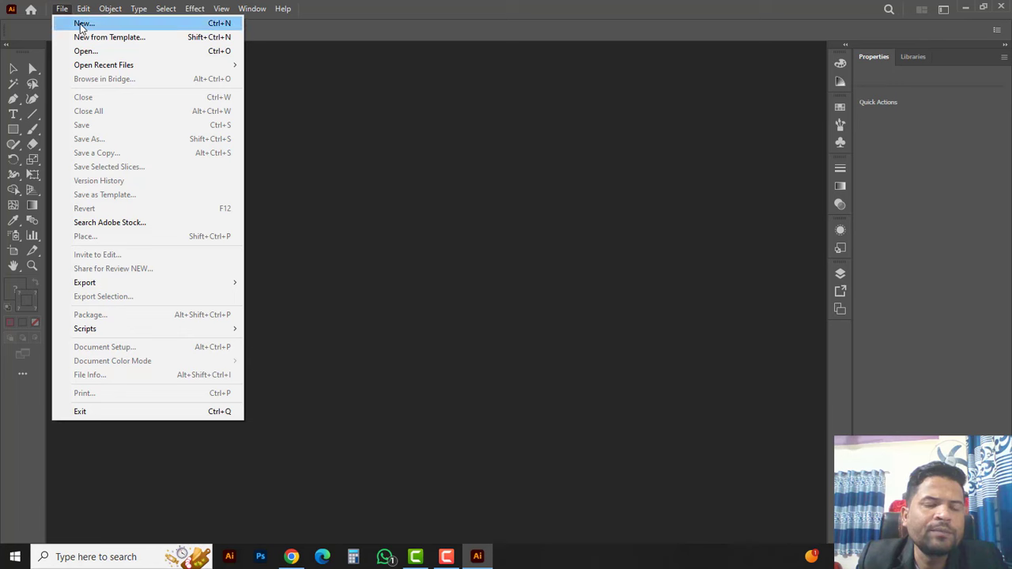
pyautogui.click(75, 23)
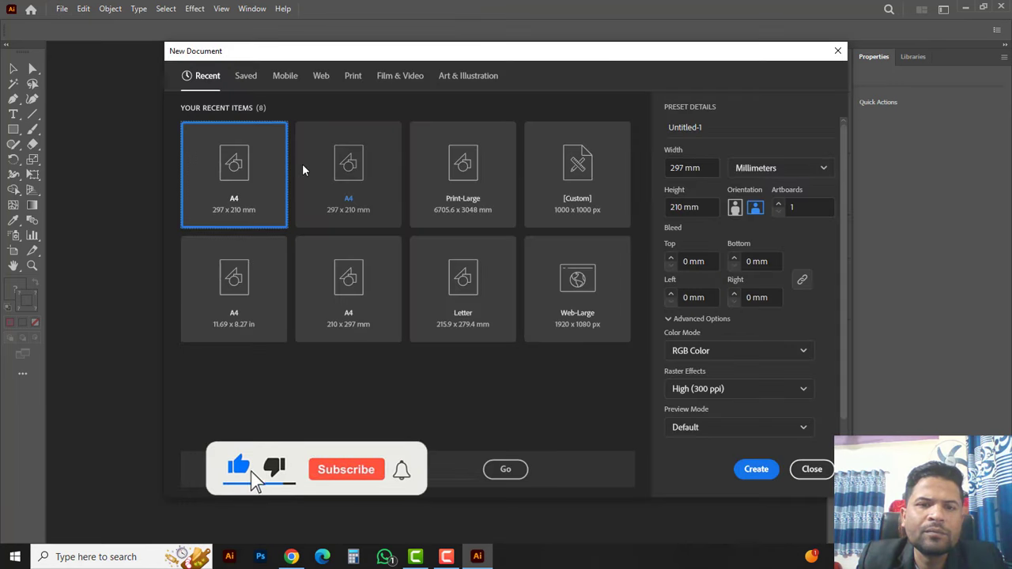
pyautogui.click(353, 76)
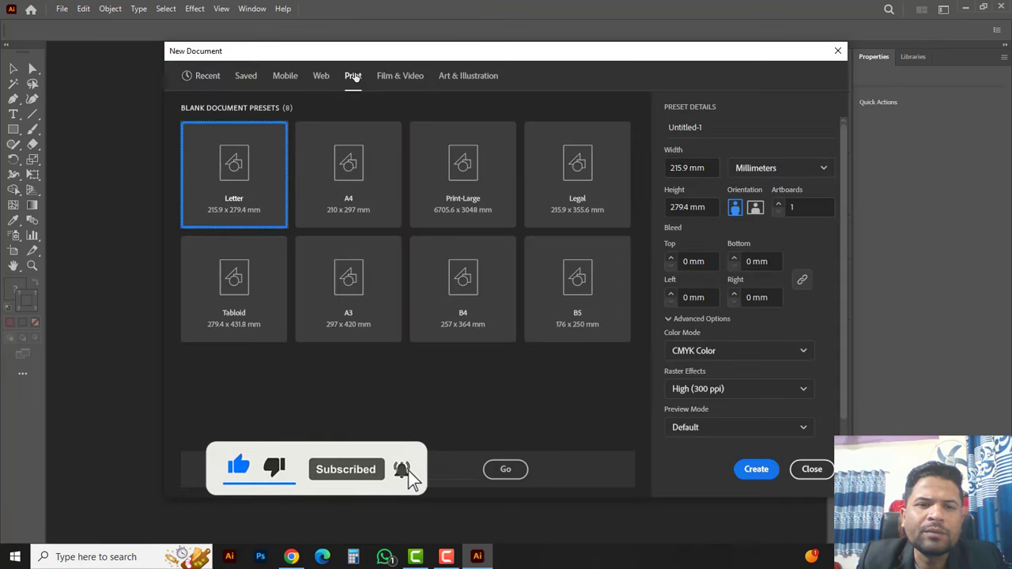
pyautogui.click(373, 199)
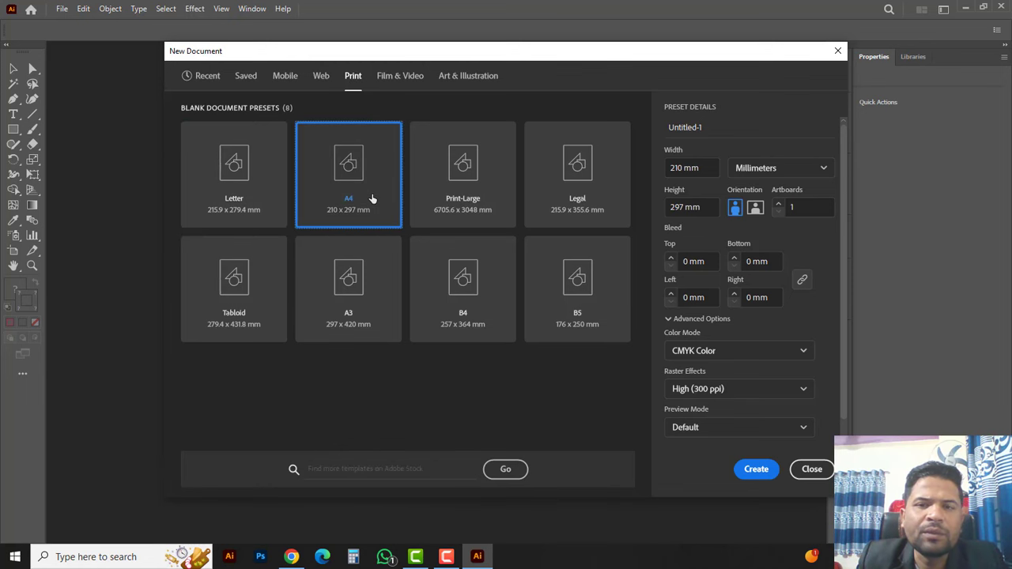
pyautogui.click(755, 208)
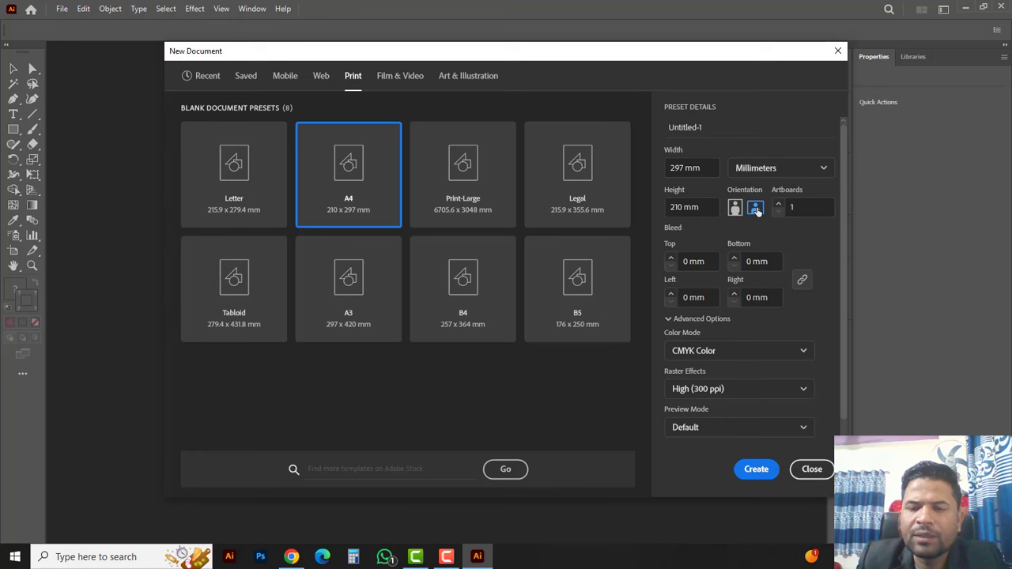
pyautogui.click(755, 469)
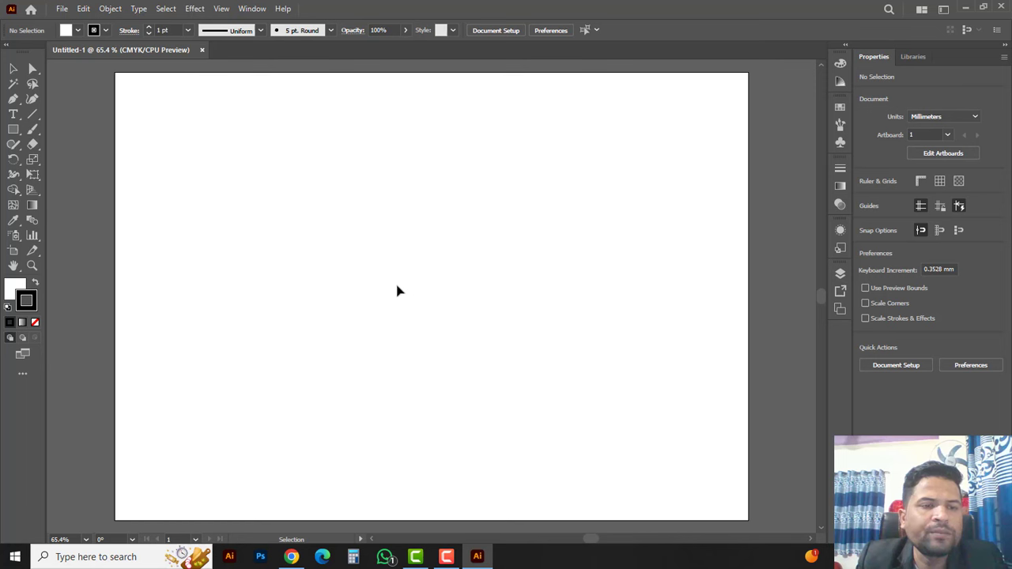
# - Show the full CMYK colour options and paint a freehand signature near the artboard's centre with the Paintbrush tool
pyautogui.click(32, 135)
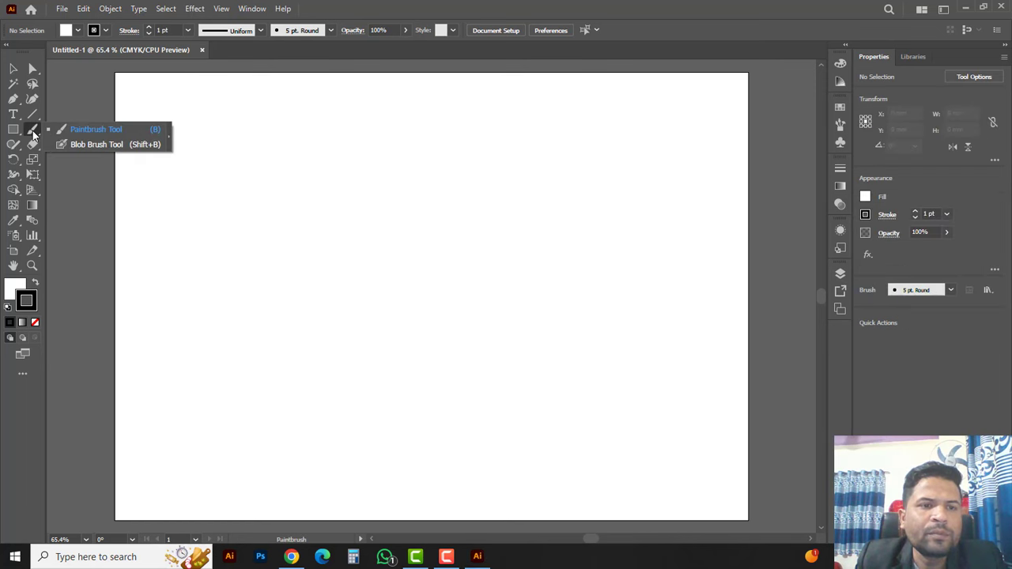
pyautogui.click(81, 131)
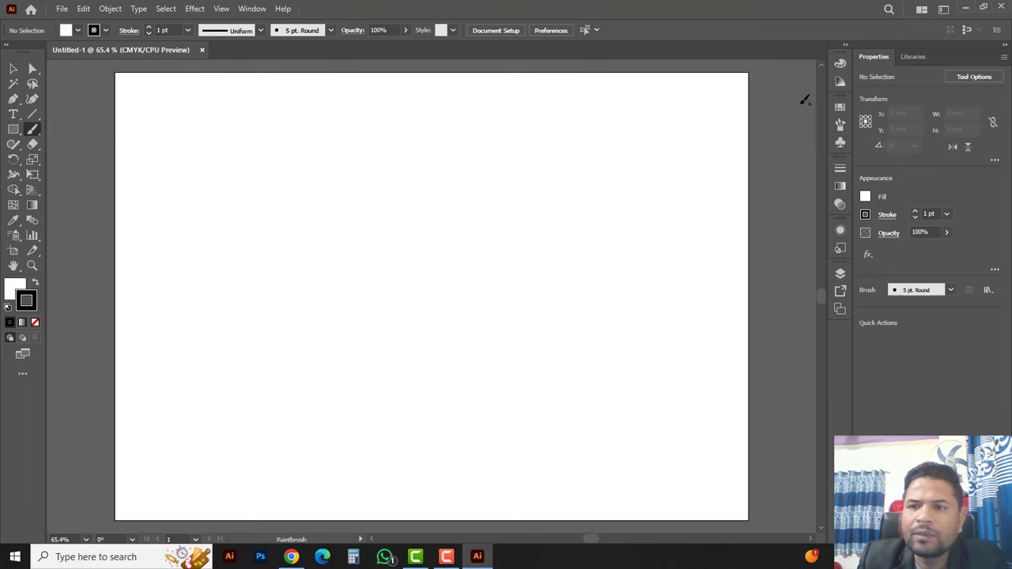
pyautogui.click(840, 63)
pyautogui.click(818, 57)
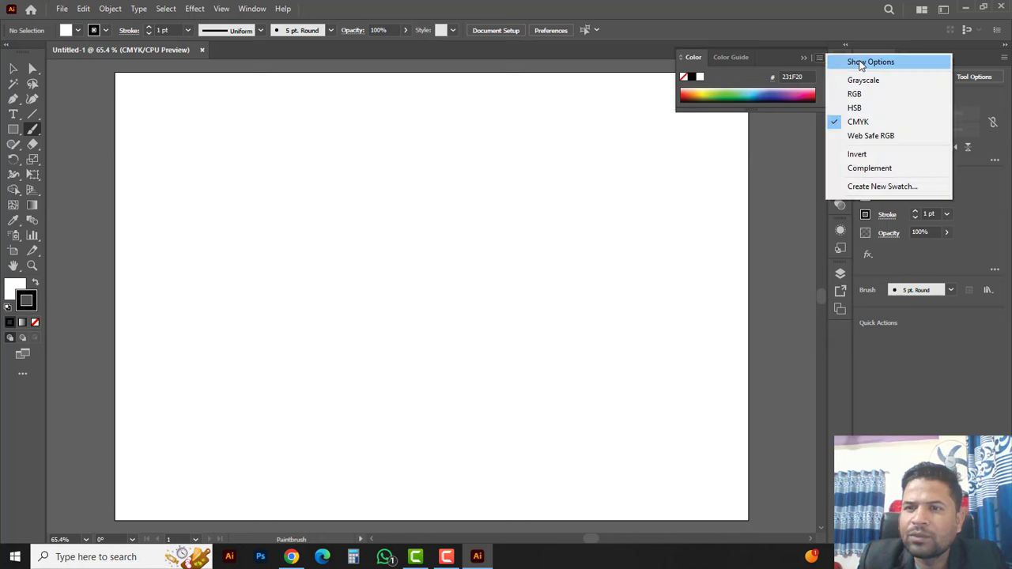
pyautogui.click(862, 61)
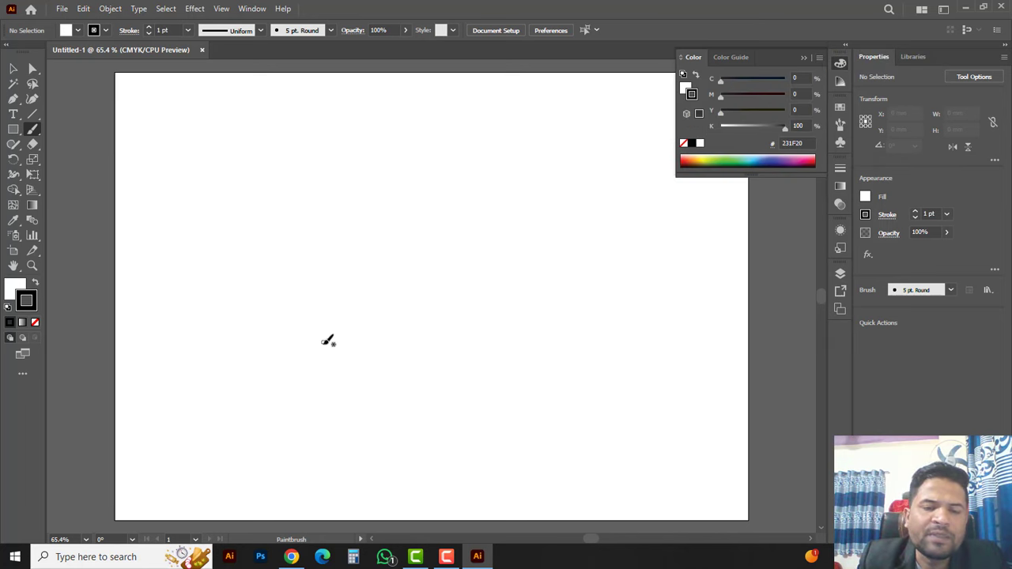
pyautogui.moveTo(330, 366)
pyautogui.mouseDown()
pyautogui.moveTo(344, 236)
pyautogui.moveTo(360, 322)
pyautogui.moveTo(355, 305)
pyautogui.moveTo(364, 313)
pyautogui.mouseUp()
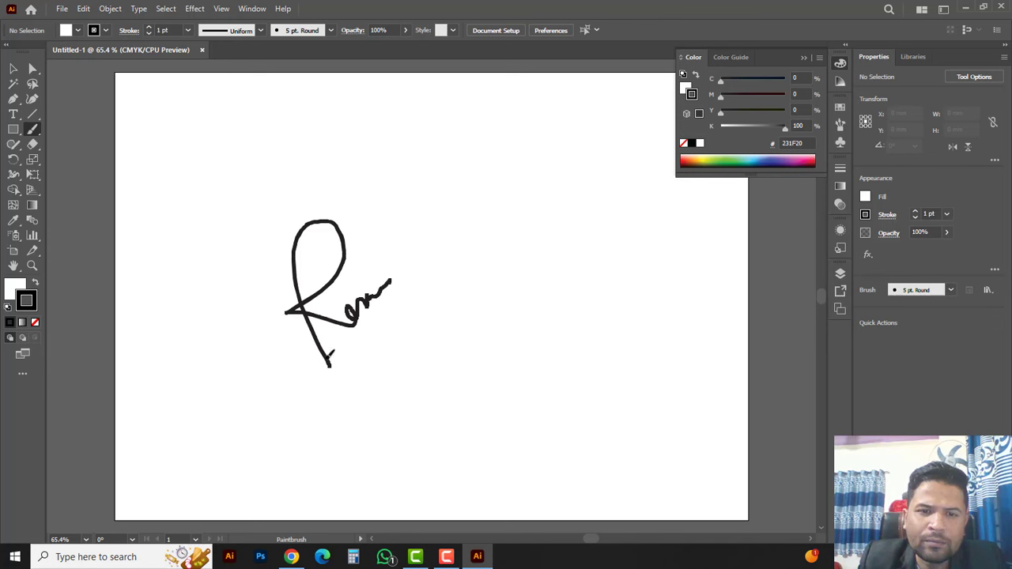
pyautogui.moveTo(391, 280); pyautogui.dragTo(542, 278)
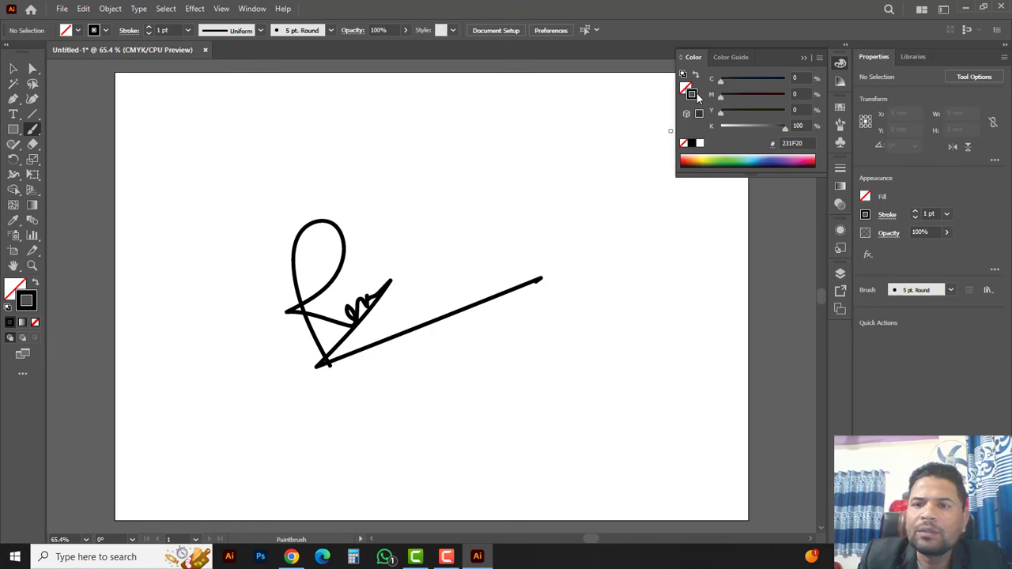
# - Set the stroke weight to 5 pt and paint a black zigzag above the signature and an angled stroke about 37 by 35 mm beside it
pyautogui.click(915, 214)
pyautogui.click(915, 214)
pyautogui.click(916, 213)
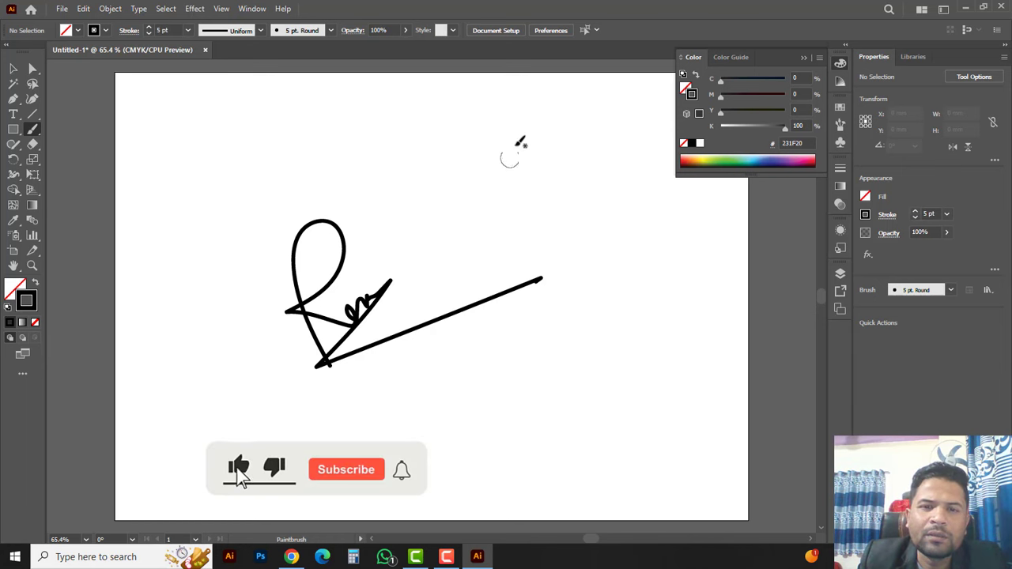
pyautogui.moveTo(427, 178)
pyautogui.mouseDown()
pyautogui.moveTo(529, 149)
pyautogui.moveTo(467, 206)
pyautogui.moveTo(555, 223)
pyautogui.mouseUp()
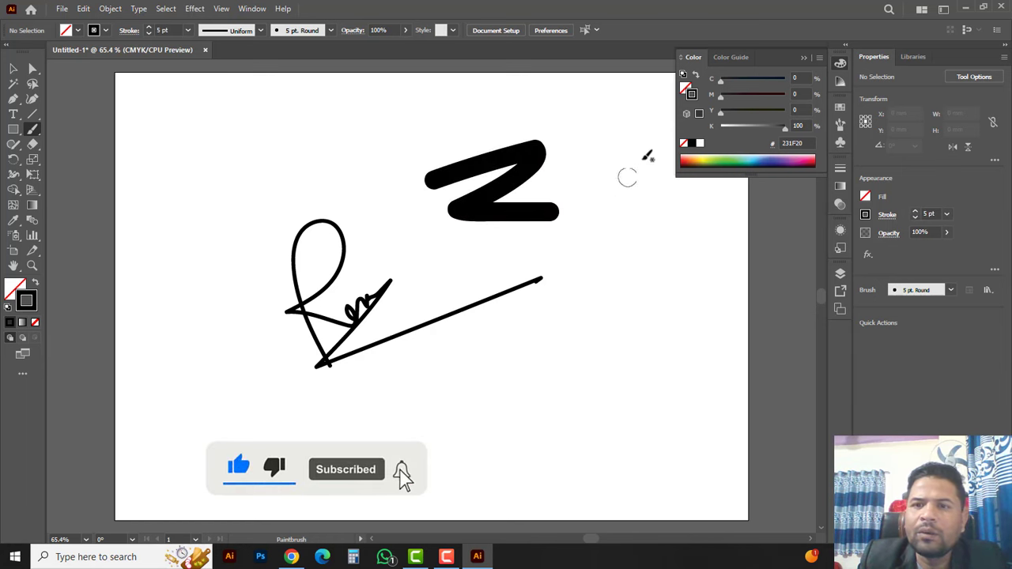
pyautogui.click(692, 143)
pyautogui.moveTo(583, 265)
pyautogui.mouseDown()
pyautogui.moveTo(656, 233)
pyautogui.moveTo(648, 267)
pyautogui.moveTo(609, 309)
pyautogui.mouseUp()
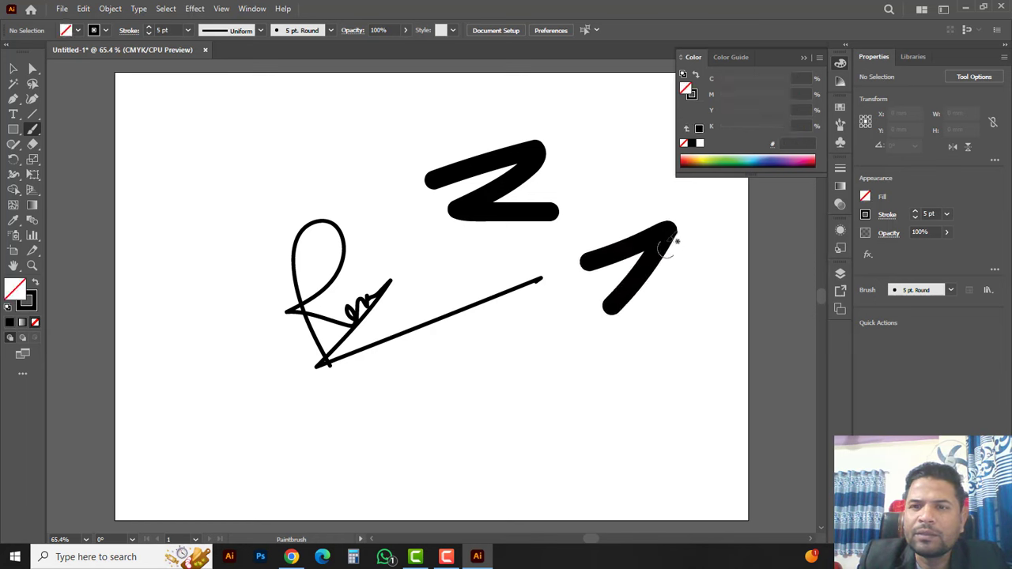
pyautogui.click(694, 96)
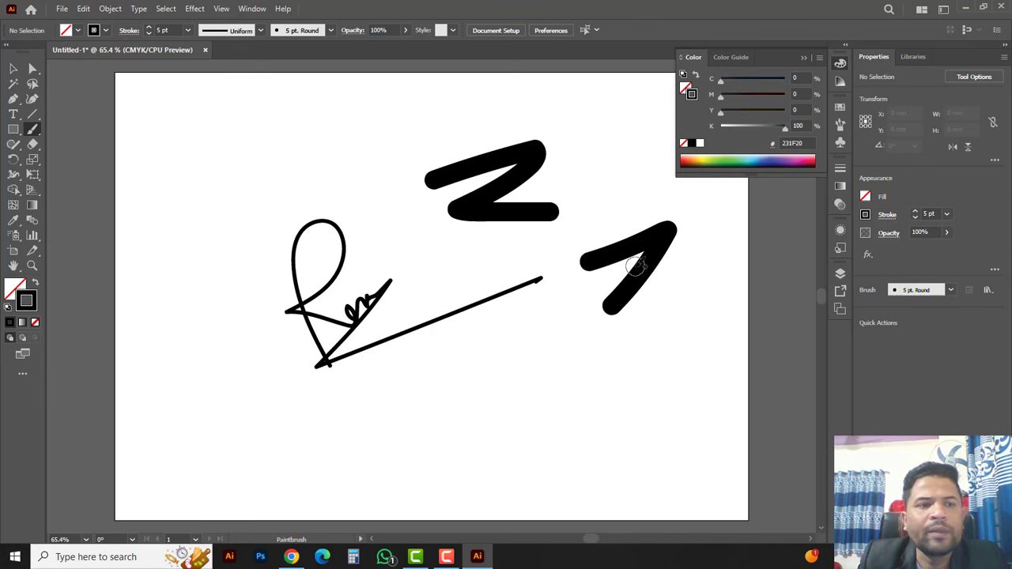
# - Examine the Paintbrush strokes as paths in Outline view by selecting them, and return to the normal preview
pyautogui.hotkey('ctrl', 'y')
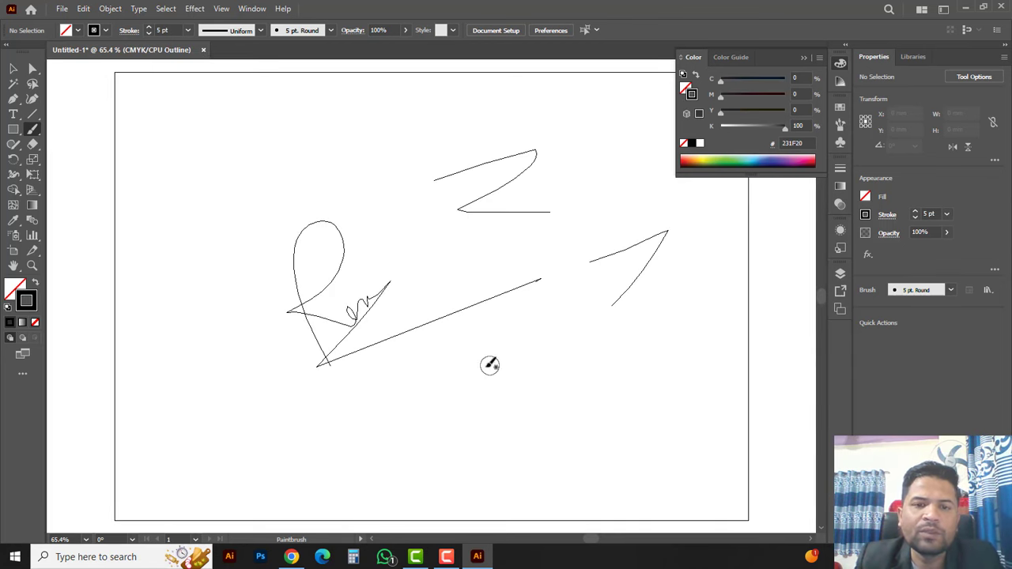
pyautogui.click(13, 68)
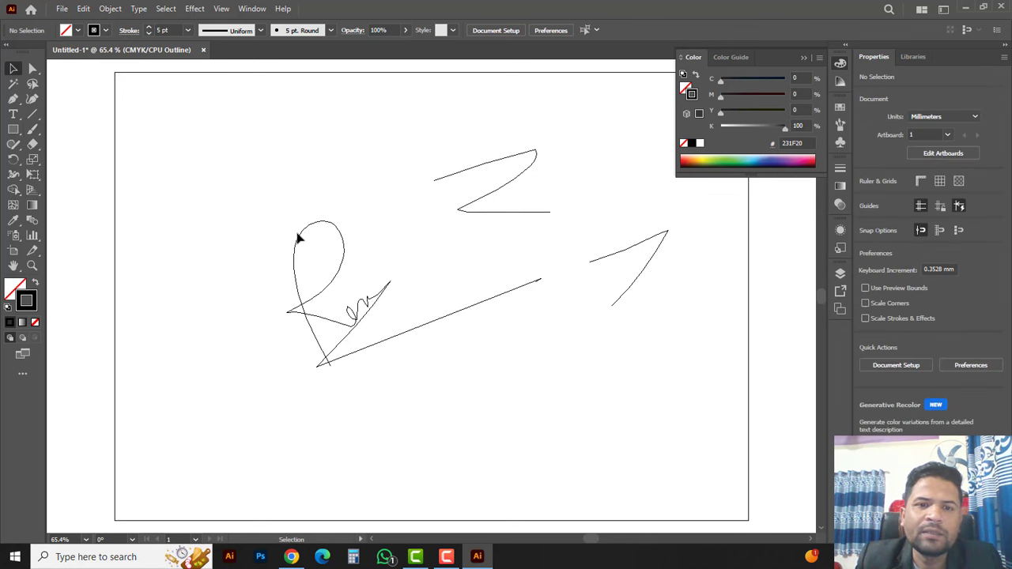
pyautogui.click(296, 235)
pyautogui.moveTo(420, 156); pyautogui.dragTo(509, 193)
pyautogui.moveTo(597, 225); pyautogui.dragTo(688, 301)
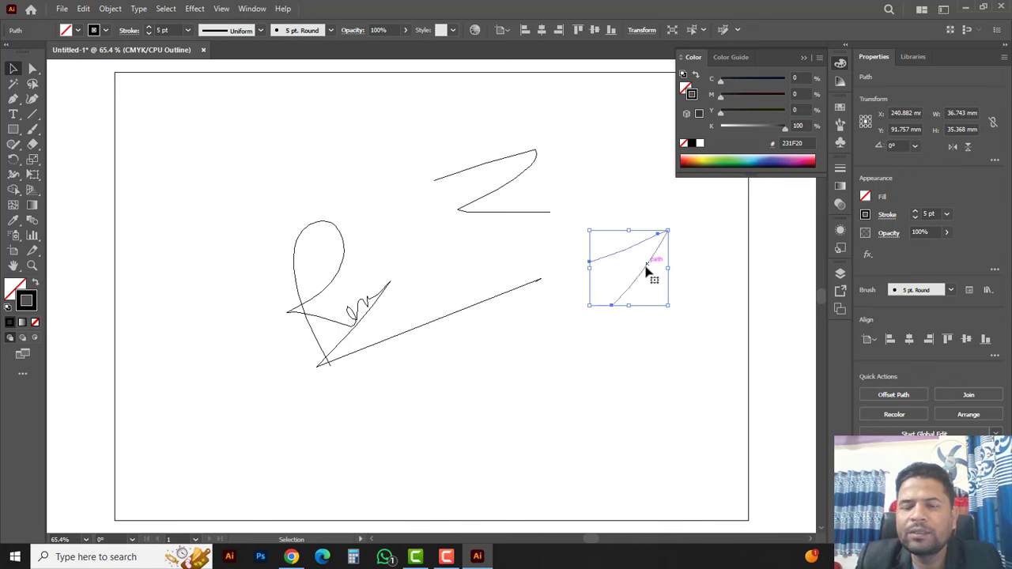
pyautogui.click(492, 353)
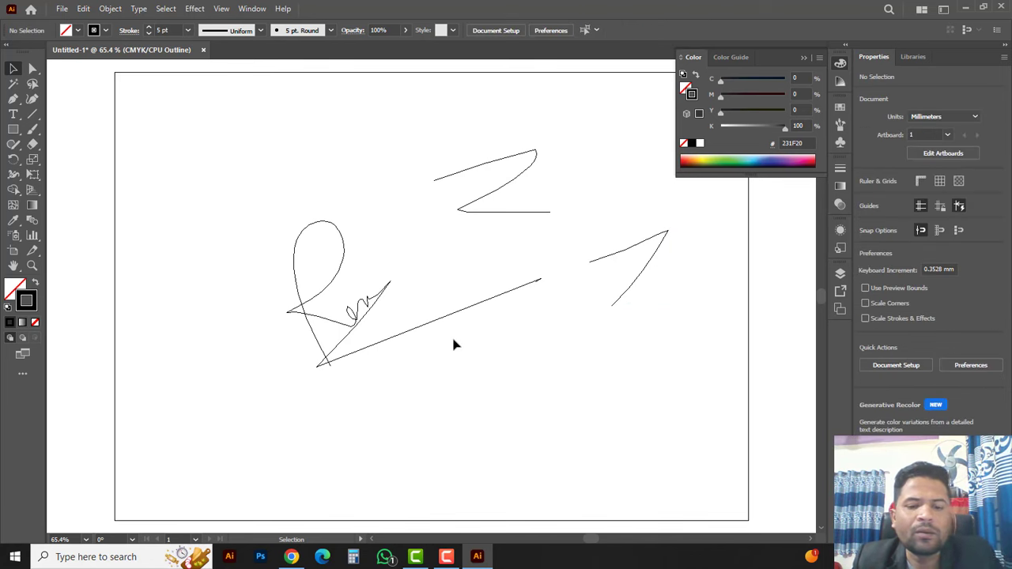
pyautogui.hotkey('ctrl', 'y')
# - Paint a thick, slightly curved horizontal stroke below the signature with the Blob Brush tool
pyautogui.click(32, 128)
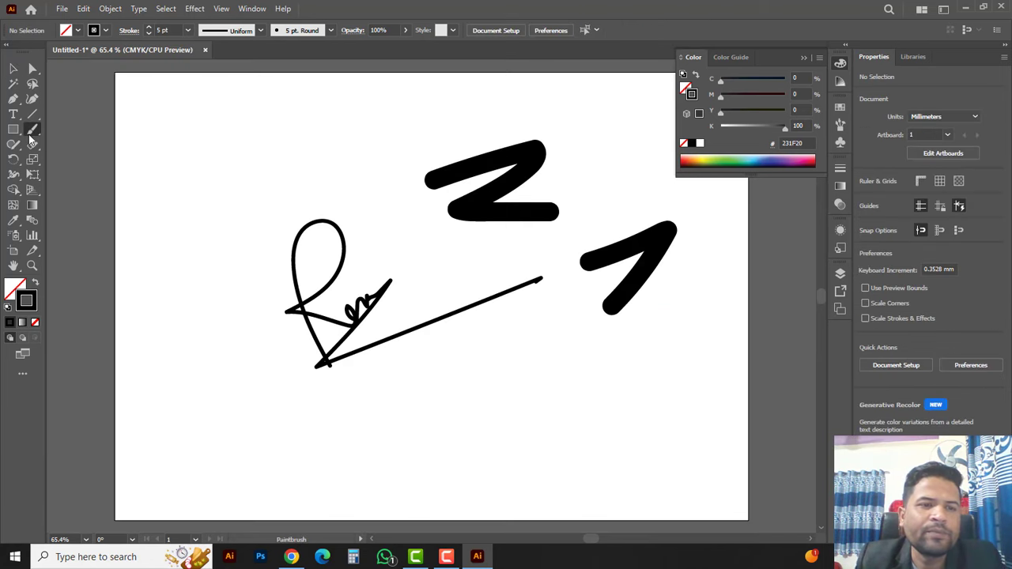
pyautogui.click(89, 144)
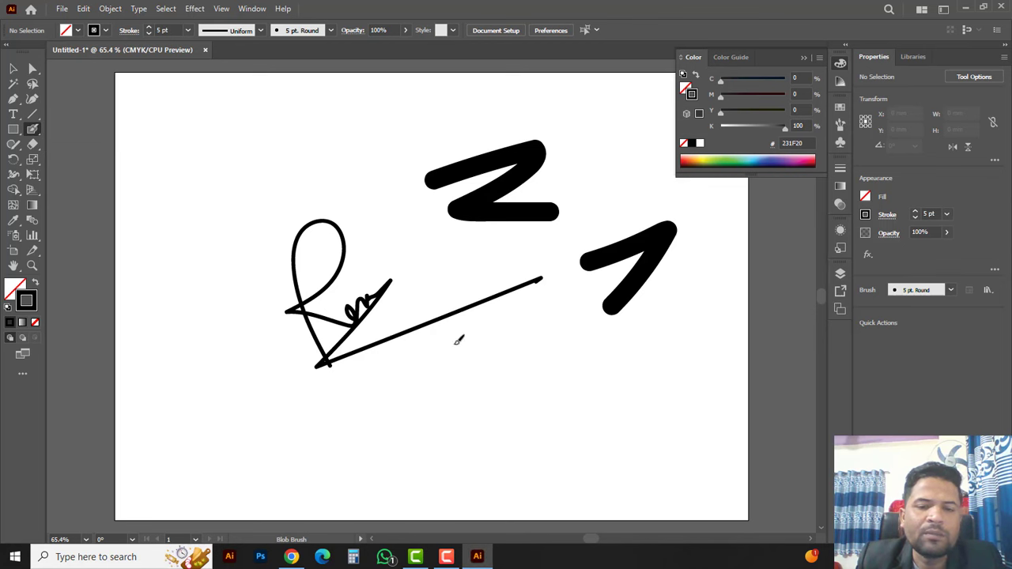
pyautogui.moveTo(388, 406); pyautogui.dragTo(599, 384)
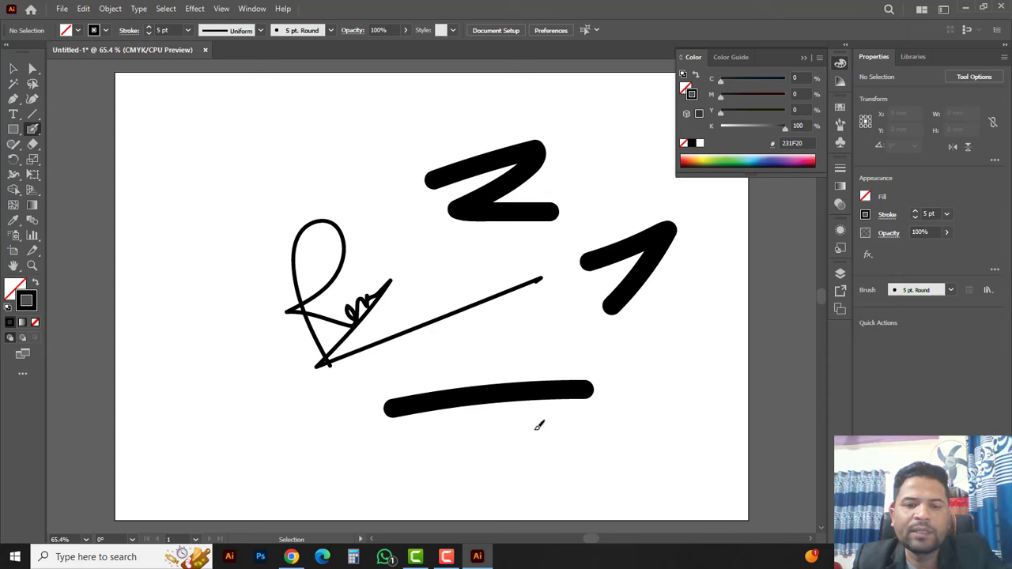
# - Compare the Blob Brush shape with the thick Paintbrush paths by selecting them in Outline view
pyautogui.hotkey('ctrl', 'y')
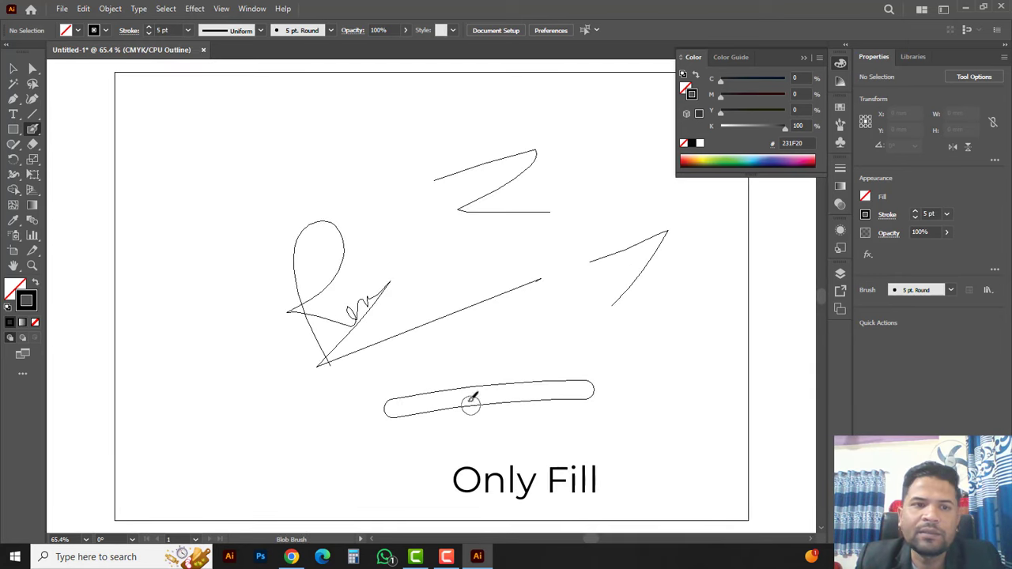
pyautogui.press('v')
pyautogui.moveTo(488, 352); pyautogui.dragTo(599, 415)
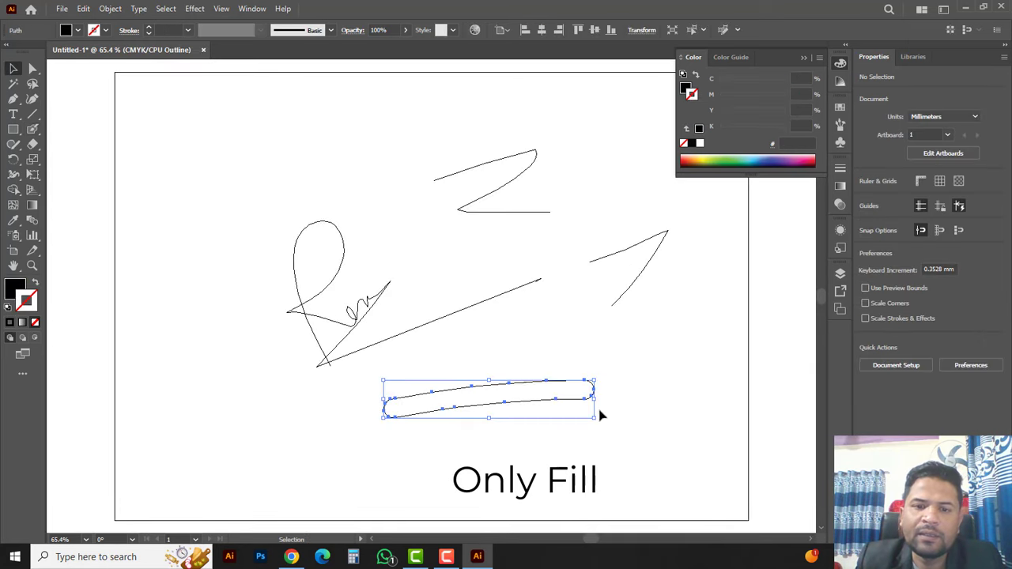
pyautogui.moveTo(660, 313); pyautogui.dragTo(602, 248)
pyautogui.moveTo(472, 147); pyautogui.dragTo(514, 190)
pyautogui.click(258, 140)
# - Paint a straight slanted stroke above the signature with the Paintbrush tool and switch back to the normal preview
pyautogui.click(33, 131)
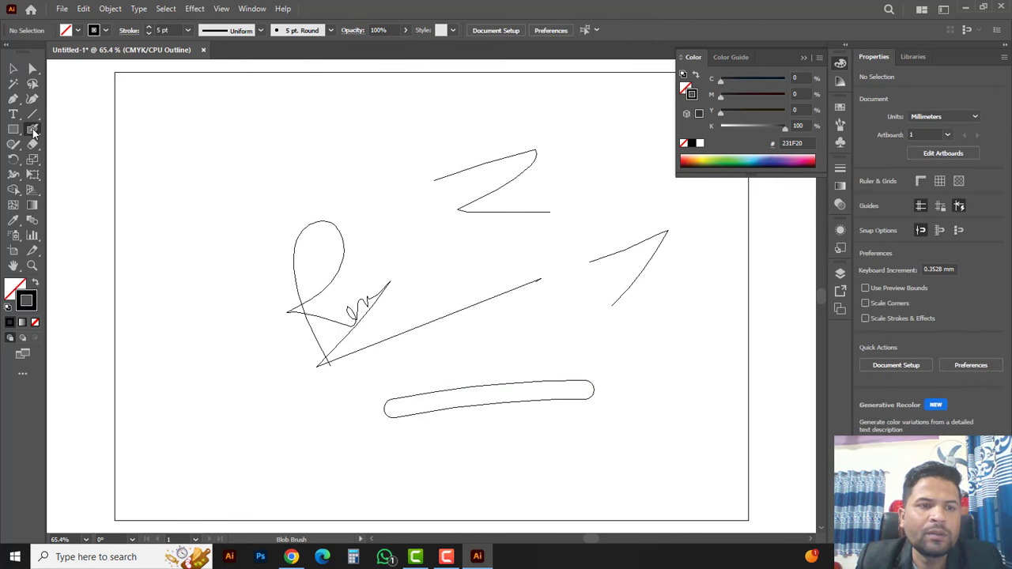
pyautogui.moveTo(33, 132); pyautogui.dragTo(96, 130)
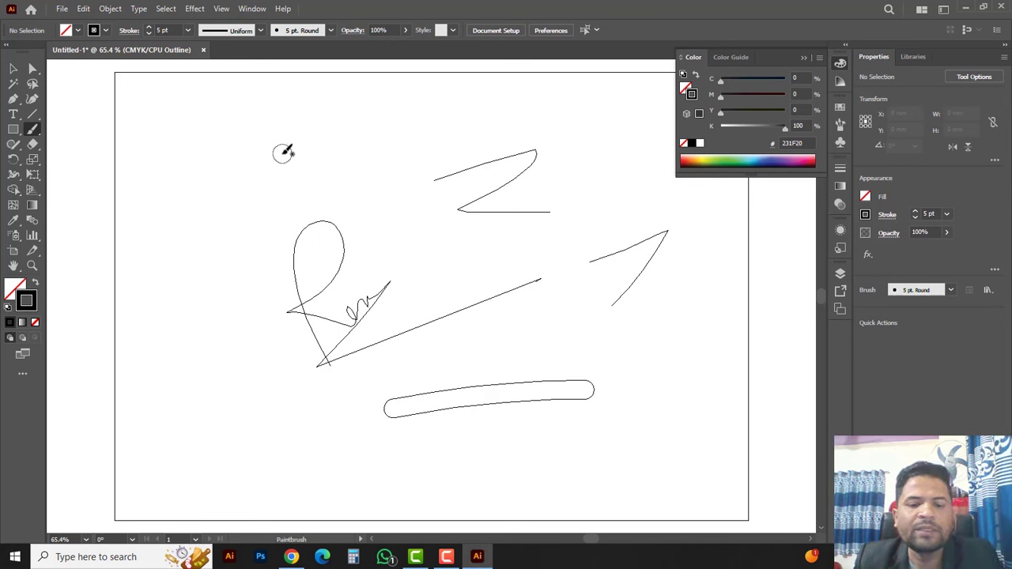
pyautogui.moveTo(203, 183); pyautogui.dragTo(340, 152)
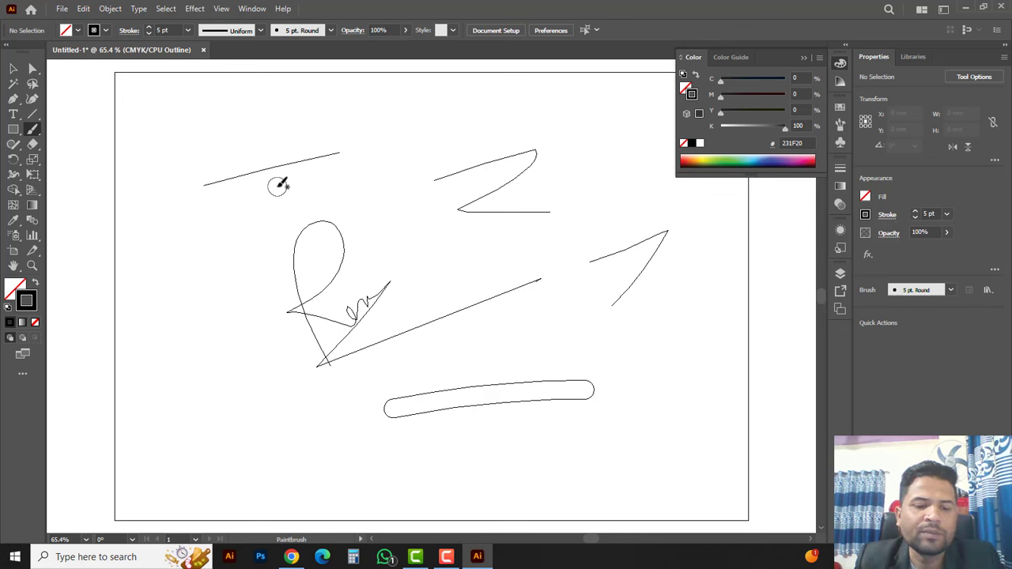
pyautogui.hotkey('ctrl', 'y')
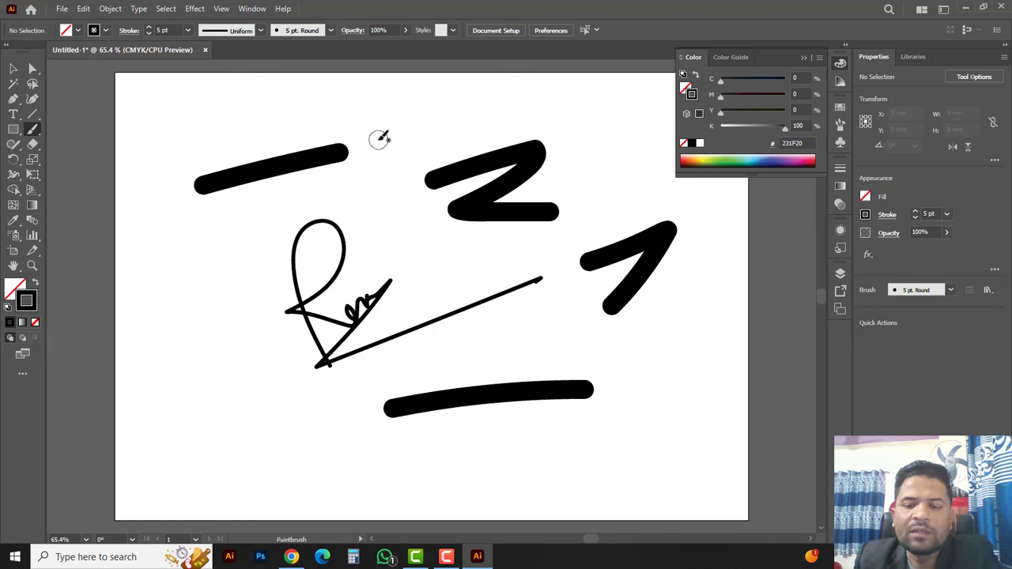
# - Enlarge the Paintbrush tip in several increments
pyautogui.press(']')
pyautogui.press(']')
pyautogui.press(']')
pyautogui.press(']')
pyautogui.press(']')
pyautogui.press(']')
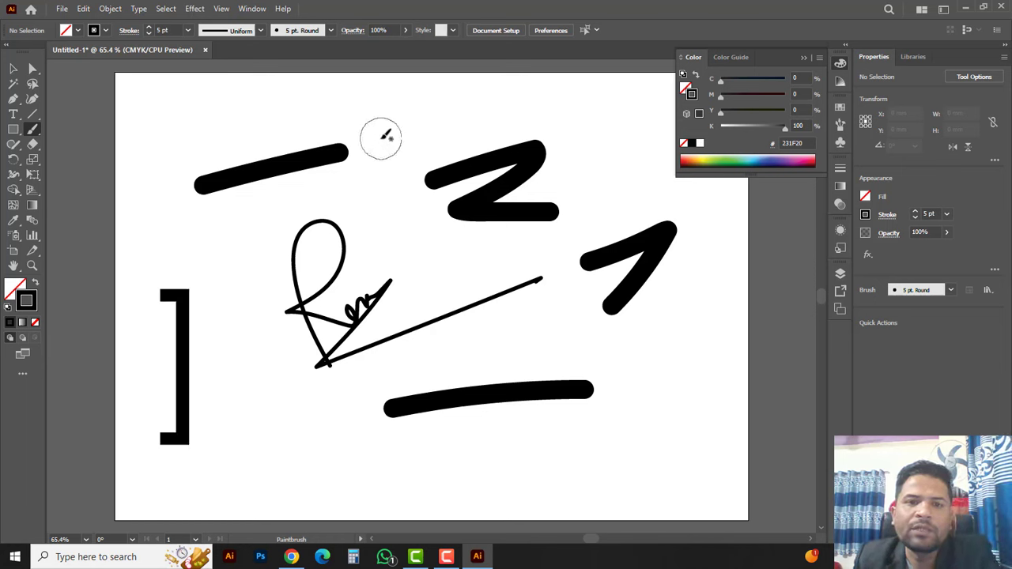
pyautogui.press(']')
pyautogui.press(']')
pyautogui.press(']')
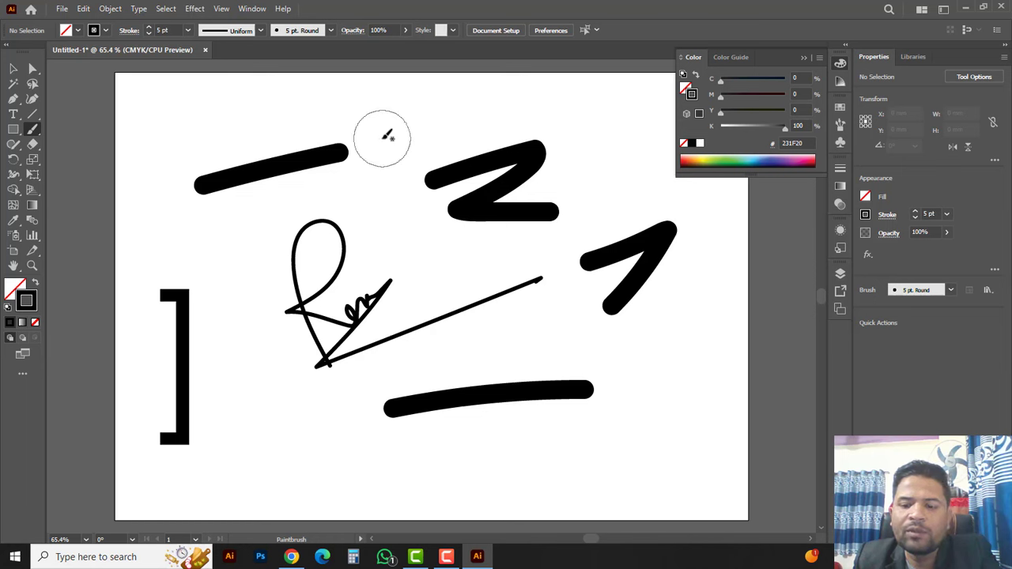
# - Shrink the Paintbrush tip in several increments to a small size
pyautogui.press('[')
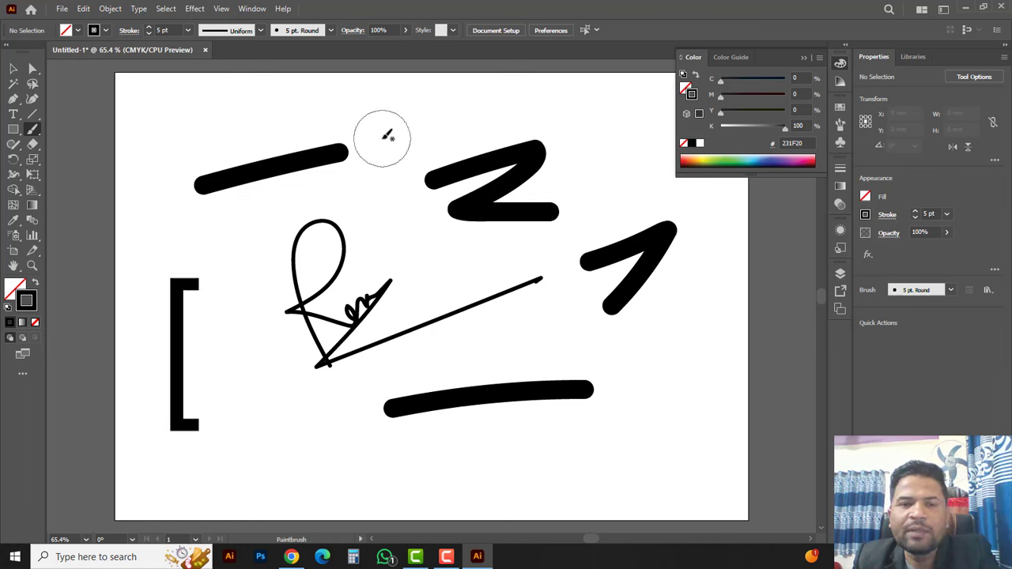
pyautogui.press('[')
pyautogui.press('[')
pyautogui.press('[')
pyautogui.press('[')
pyautogui.press('[')
pyautogui.press('[')
pyautogui.press('[')
pyautogui.press('[')
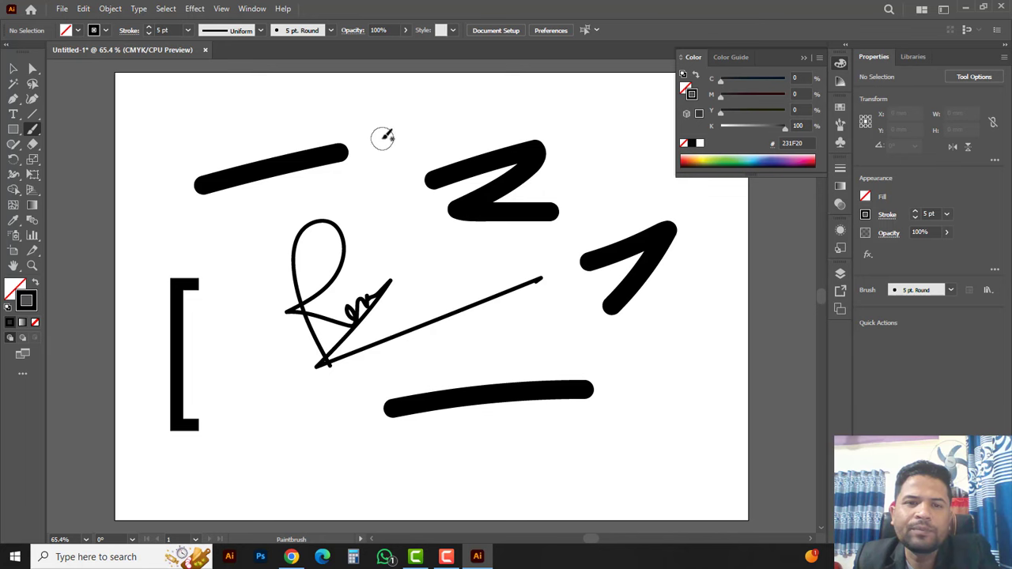
pyautogui.press('[')
pyautogui.press('[')
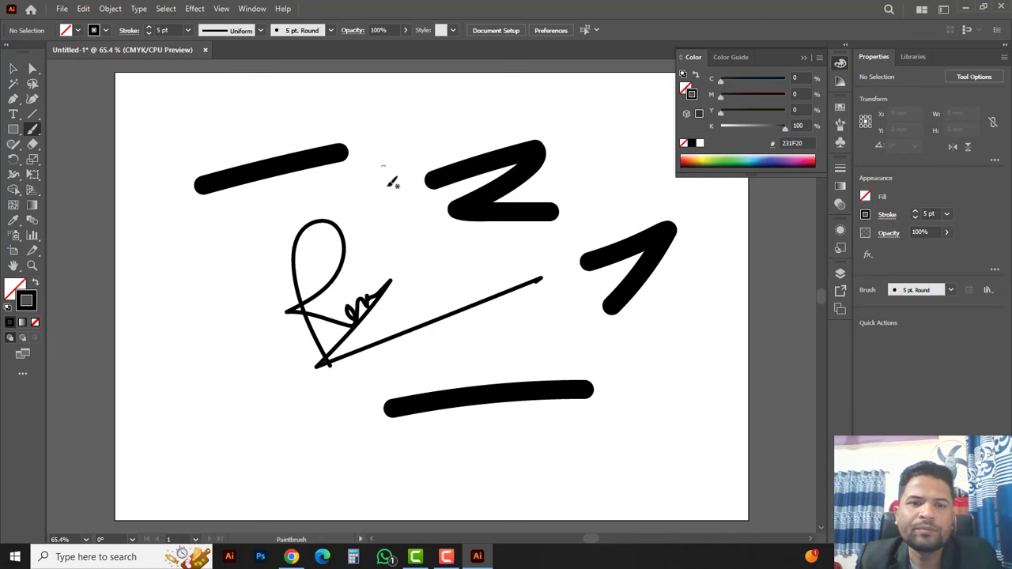
pyautogui.moveTo(369, 362)
pyautogui.mouseDown()
pyautogui.moveTo(388, 337)
pyautogui.moveTo(384, 289)
pyautogui.mouseUp()
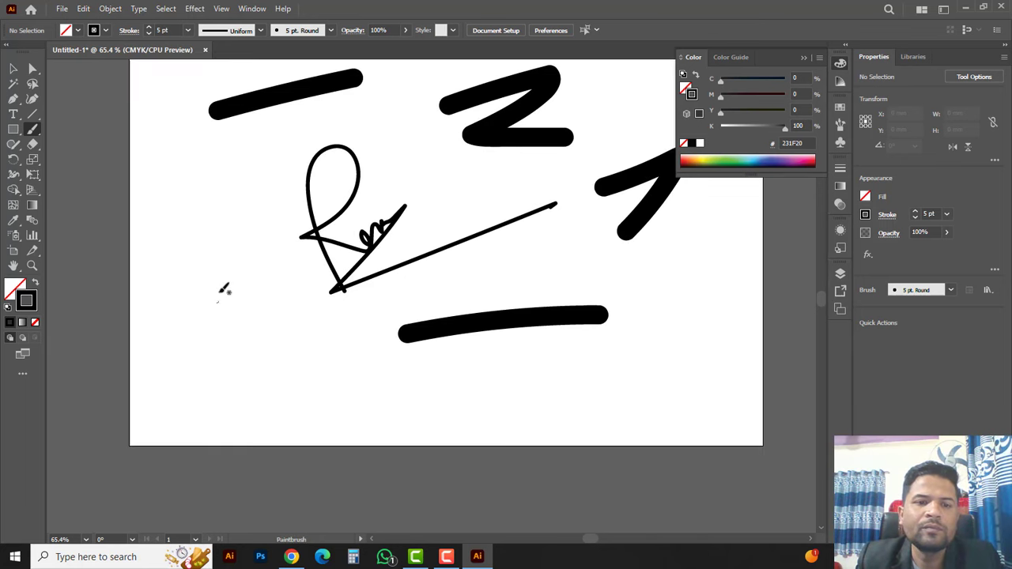
# - Set the stroke colour to red (M 100, Y 100, K 0) and paint a fish outline with the Paintbrush below the signature
pyautogui.moveTo(782, 135)
pyautogui.mouseDown()
pyautogui.moveTo(717, 129)
pyautogui.moveTo(785, 96)
pyautogui.mouseUp()
pyautogui.moveTo(721, 115); pyautogui.dragTo(785, 116)
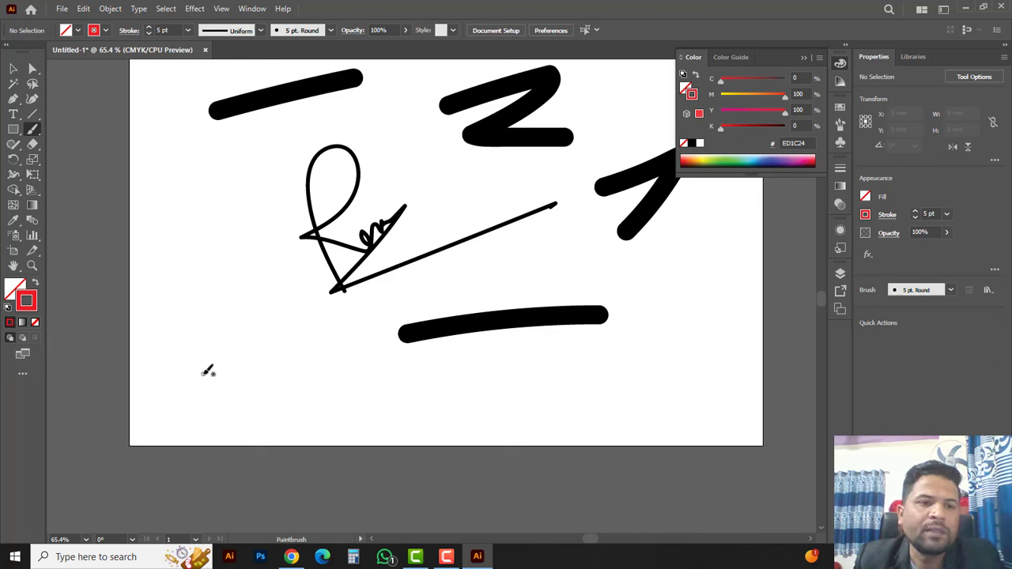
pyautogui.moveTo(178, 366)
pyautogui.mouseDown()
pyautogui.moveTo(299, 340)
pyautogui.moveTo(348, 358)
pyautogui.mouseUp()
pyautogui.moveTo(182, 369)
pyautogui.mouseDown()
pyautogui.moveTo(260, 372)
pyautogui.moveTo(353, 323)
pyautogui.mouseUp()
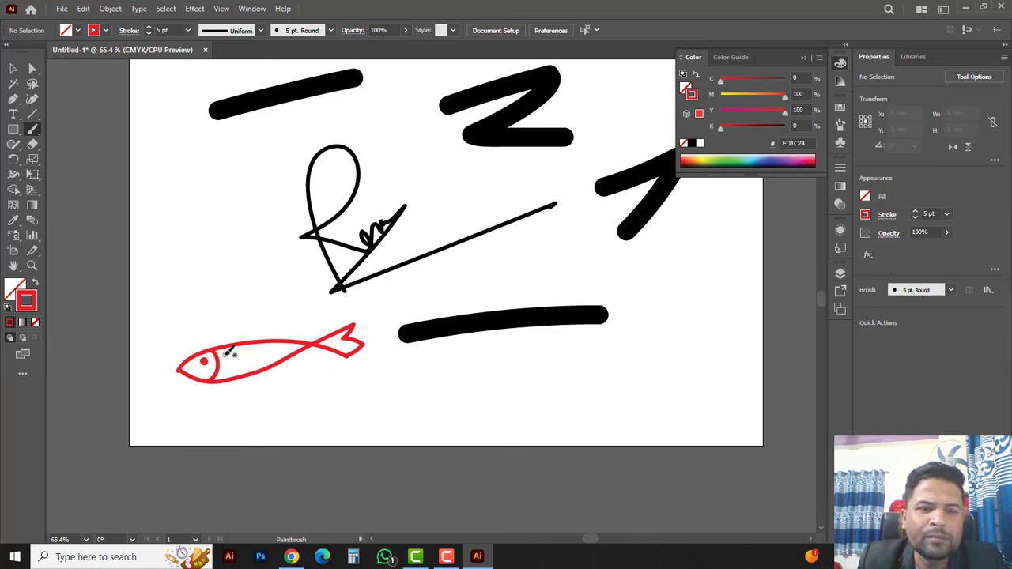
# - Paint short scale marks on the fish's body and add fins along its back and belly
pyautogui.moveTo(224, 361); pyautogui.dragTo(225, 354)
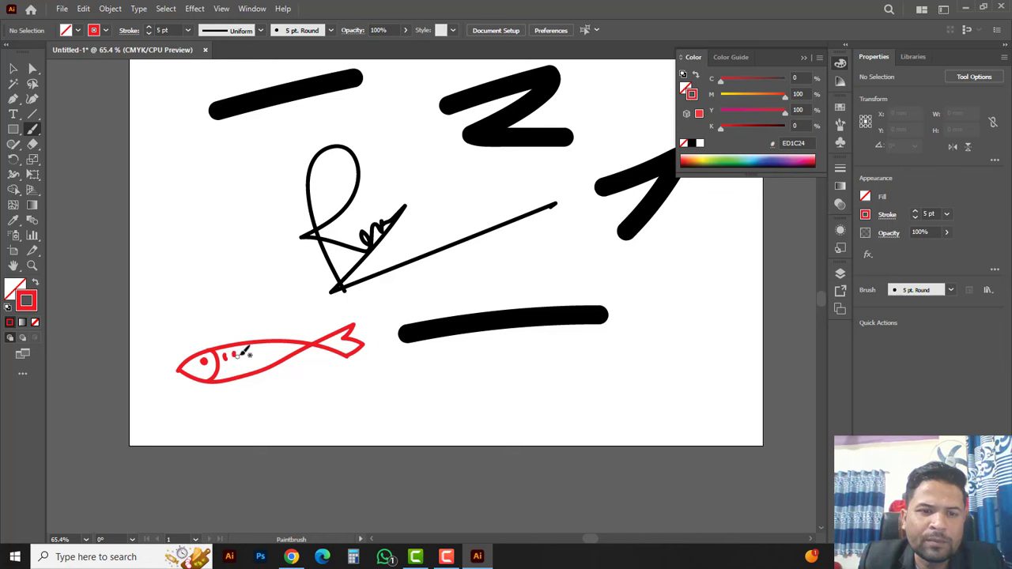
pyautogui.moveTo(255, 347); pyautogui.dragTo(227, 370)
pyautogui.moveTo(238, 362); pyautogui.dragTo(249, 363)
pyautogui.moveTo(259, 357)
pyautogui.mouseDown()
pyautogui.moveTo(269, 359)
pyautogui.moveTo(258, 331)
pyautogui.moveTo(262, 342)
pyautogui.moveTo(293, 343)
pyautogui.mouseUp()
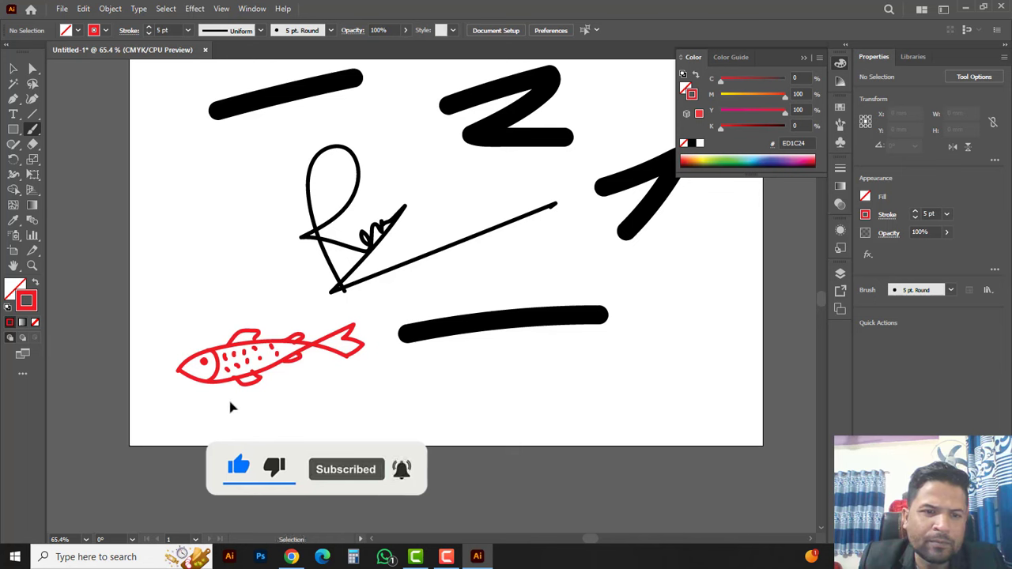
# - Raise the stroke weight to 15 pt and paint a red five-petal flower above the fish, beside the signature
pyautogui.click(915, 211)
pyautogui.click(915, 211)
pyautogui.moveTo(218, 267)
pyautogui.mouseDown()
pyautogui.moveTo(218, 230)
pyautogui.moveTo(239, 208)
pyautogui.moveTo(238, 249)
pyautogui.moveTo(219, 266)
pyautogui.moveTo(232, 248)
pyautogui.moveTo(262, 241)
pyautogui.moveTo(272, 260)
pyautogui.moveTo(246, 281)
pyautogui.moveTo(224, 263)
pyautogui.moveTo(245, 303)
pyautogui.moveTo(226, 321)
pyautogui.moveTo(210, 283)
pyautogui.moveTo(222, 266)
pyautogui.moveTo(198, 306)
pyautogui.moveTo(169, 302)
pyautogui.moveTo(156, 268)
pyautogui.moveTo(213, 269)
pyautogui.moveTo(197, 267)
pyautogui.moveTo(169, 234)
pyautogui.moveTo(219, 241)
pyautogui.mouseUp()
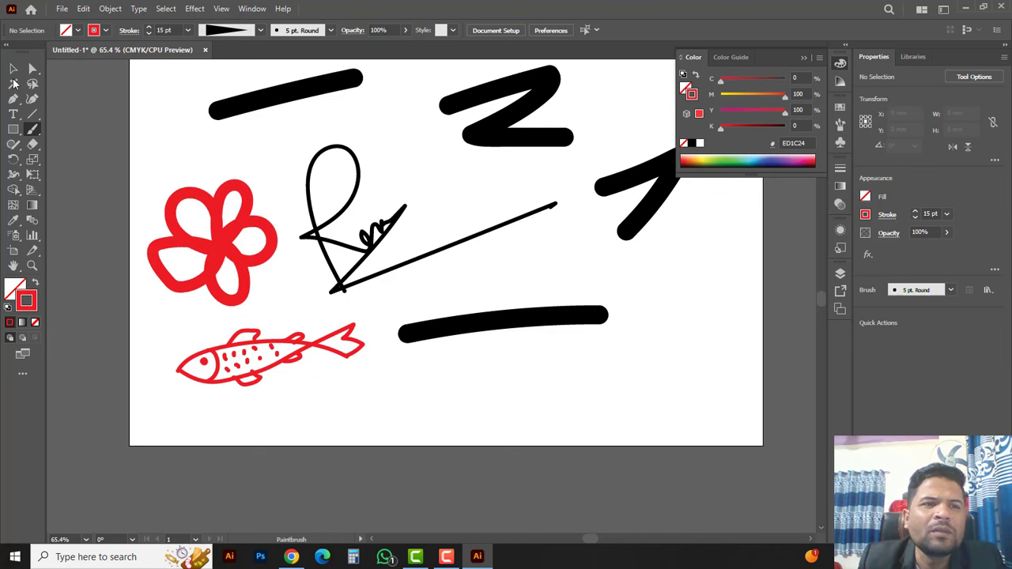
# - Select the red flower and try adjusting its opacity
pyautogui.click(13, 69)
pyautogui.moveTo(148, 163); pyautogui.dragTo(261, 207)
pyautogui.click(405, 30)
pyautogui.moveTo(410, 47)
pyautogui.mouseDown()
pyautogui.moveTo(378, 48)
pyautogui.moveTo(411, 50)
pyautogui.mouseUp()
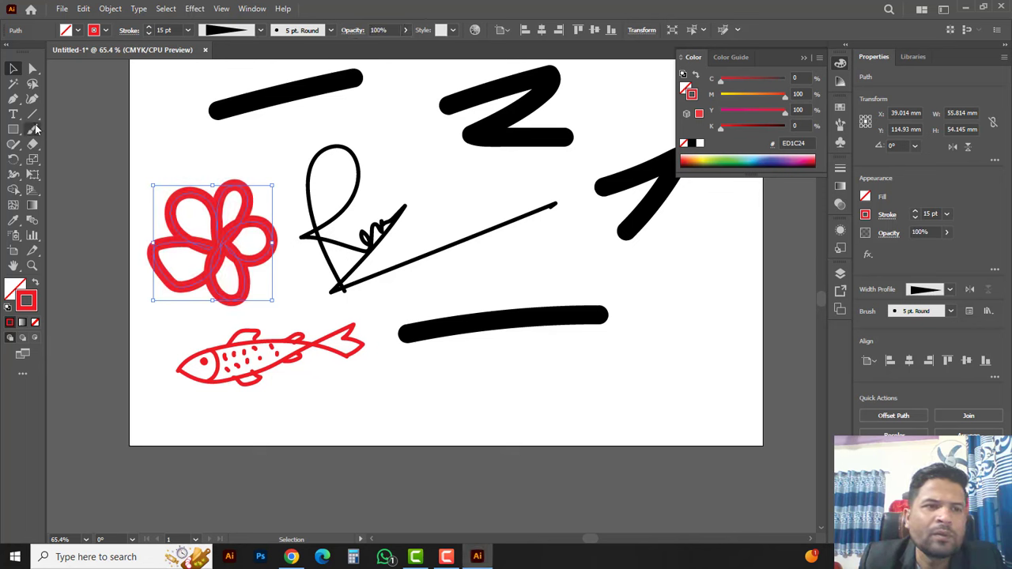
# - Add one 15 pt red dot inside each of the flower's five petals with the Paintbrush tool
pyautogui.moveTo(32, 134); pyautogui.dragTo(74, 135)
pyautogui.click(84, 134)
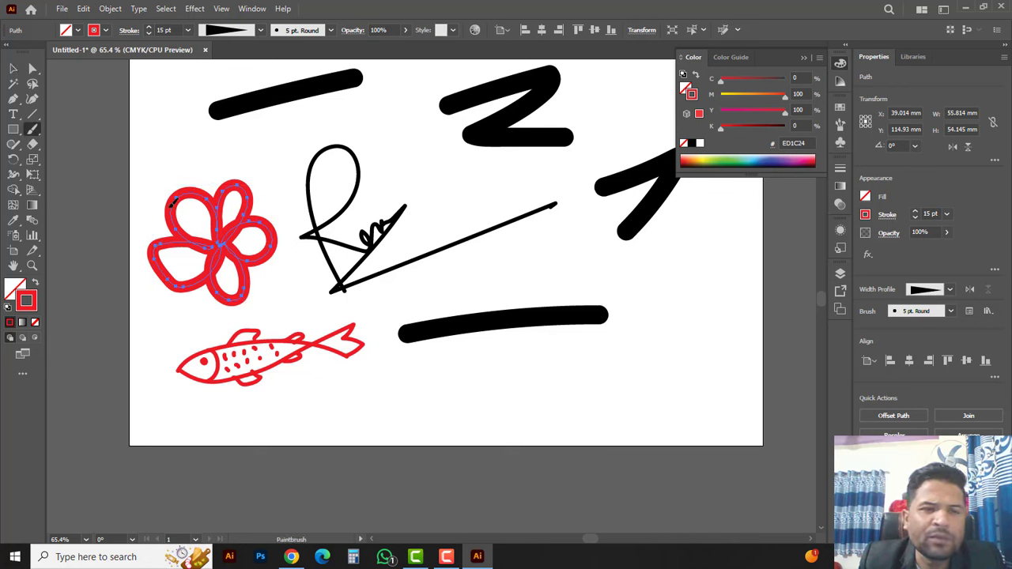
pyautogui.click(194, 218)
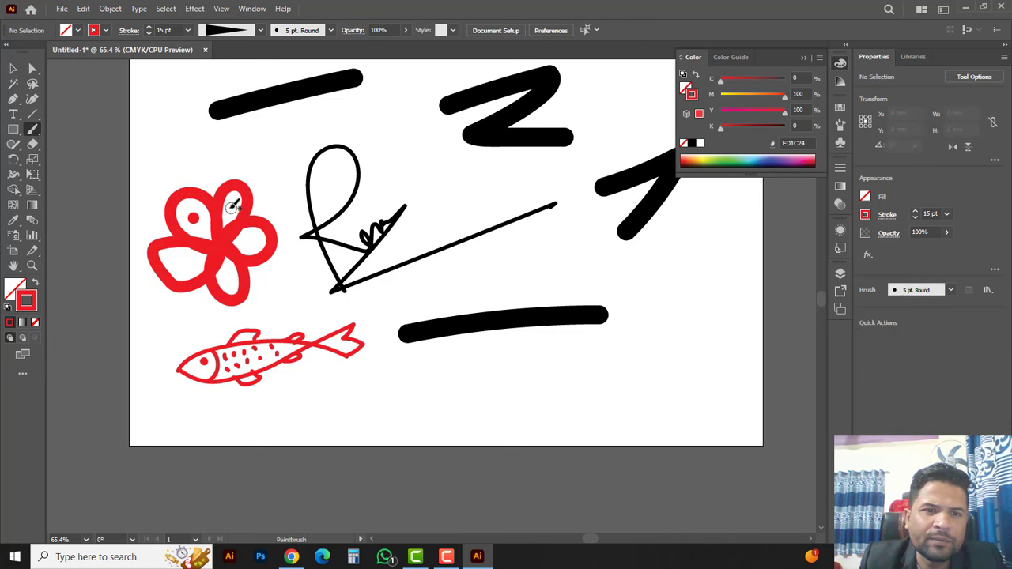
pyautogui.click(229, 207)
pyautogui.click(250, 241)
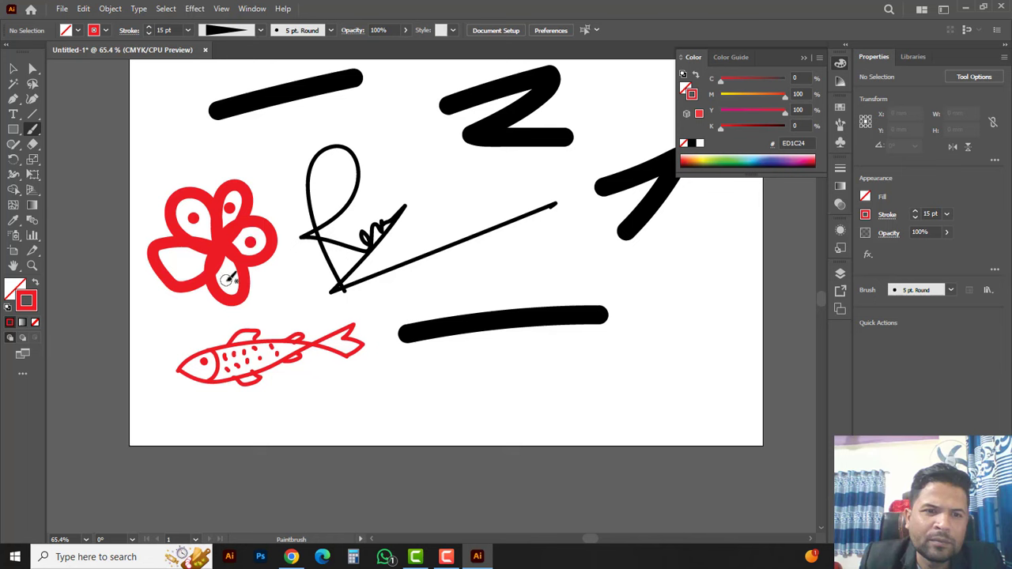
pyautogui.click(228, 280)
pyautogui.click(180, 265)
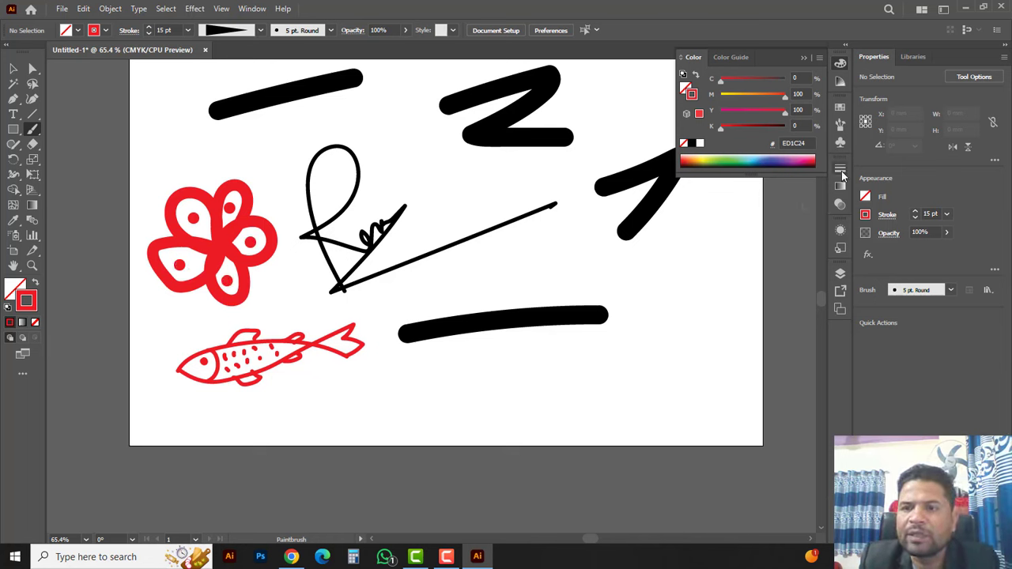
# - Try the art brushes: paint charcoal strokes at 1 pt and 4 pt near the artboard's lower edge and a wavy 4 pt arrow-brush stroke below the signature
pyautogui.click(841, 127)
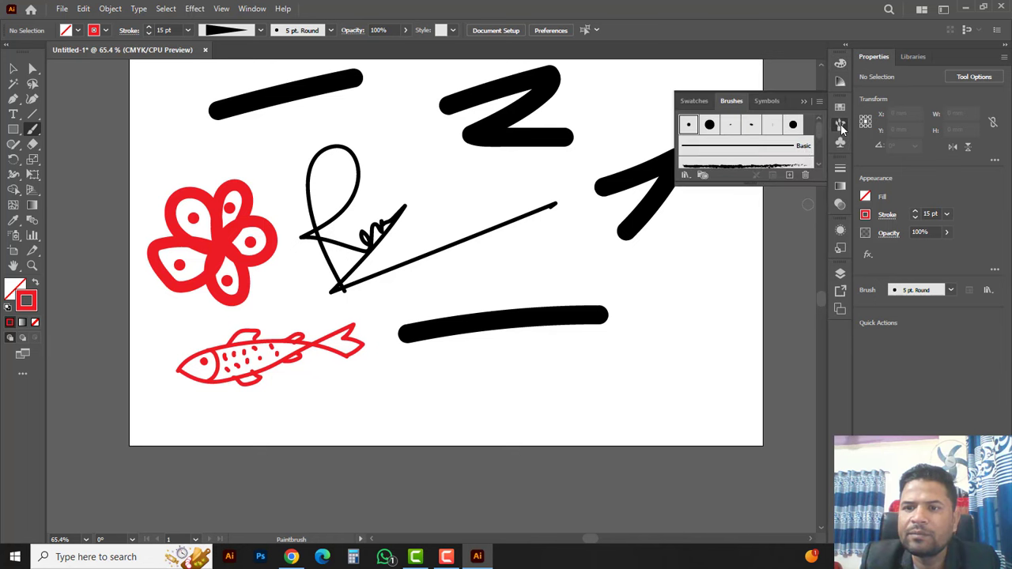
pyautogui.moveTo(737, 186); pyautogui.dragTo(746, 262)
pyautogui.click(729, 167)
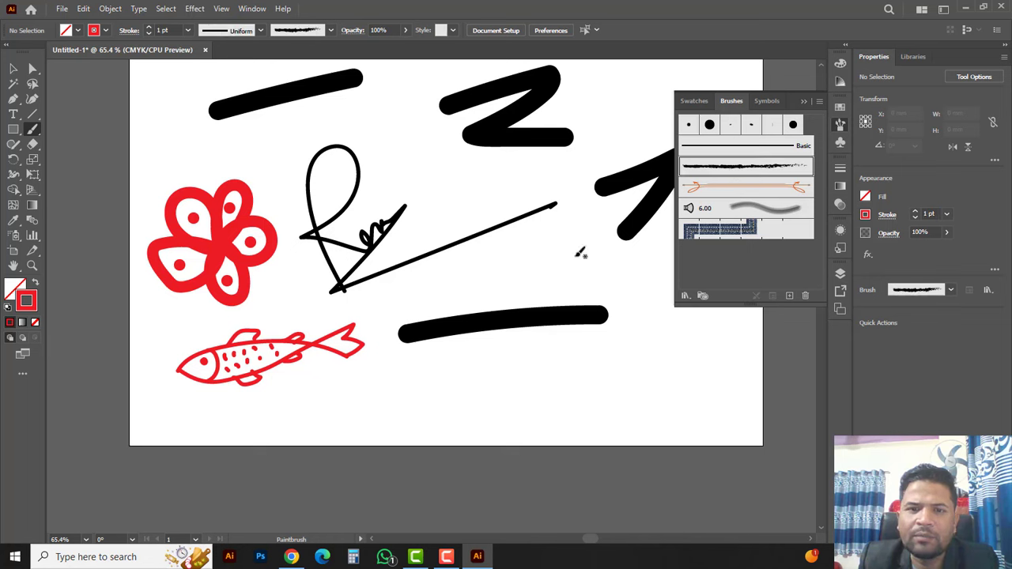
pyautogui.moveTo(689, 347); pyautogui.dragTo(691, 346)
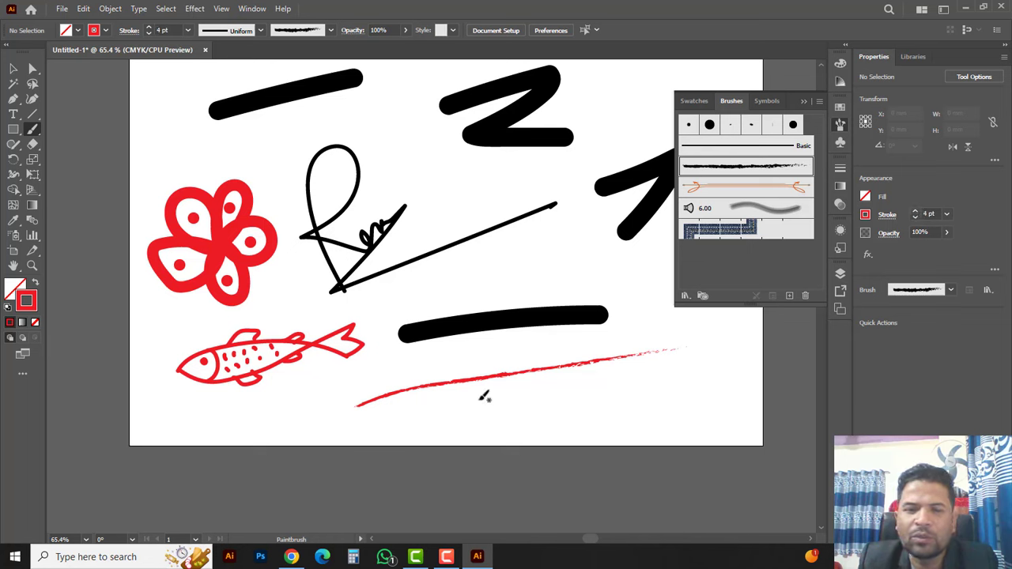
pyautogui.moveTo(701, 377); pyautogui.dragTo(699, 379)
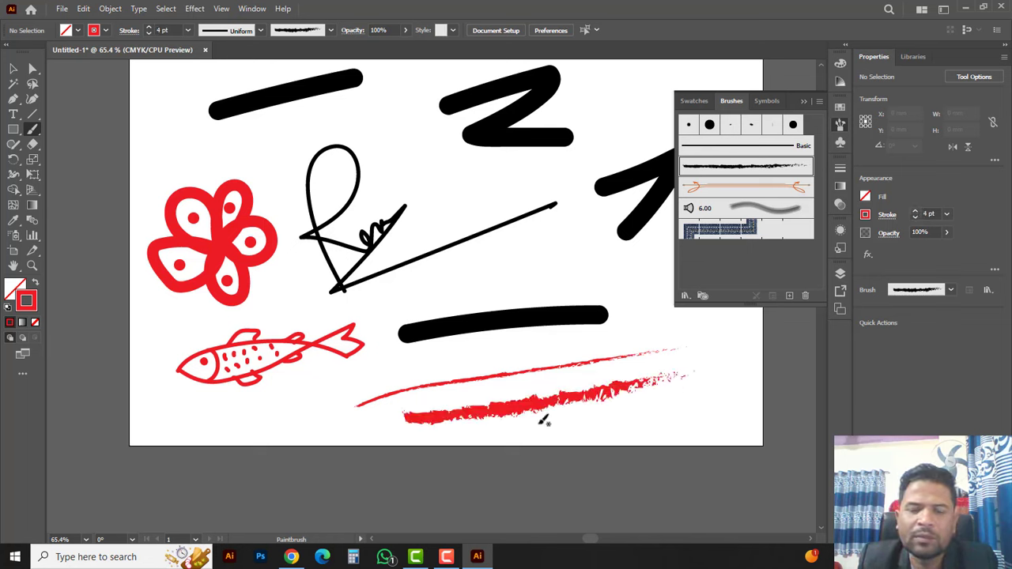
pyautogui.click(729, 190)
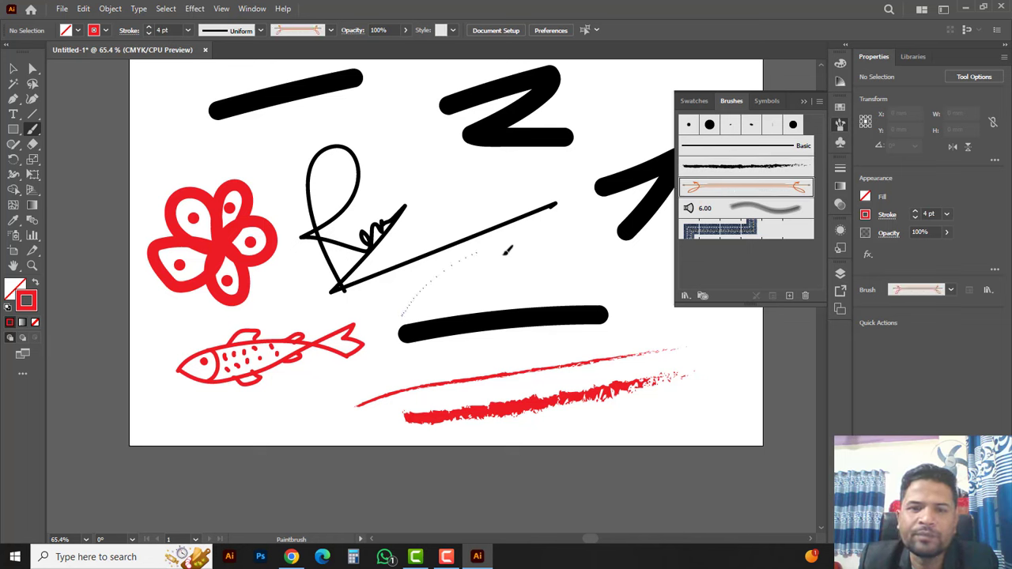
pyautogui.moveTo(507, 249); pyautogui.dragTo(576, 240)
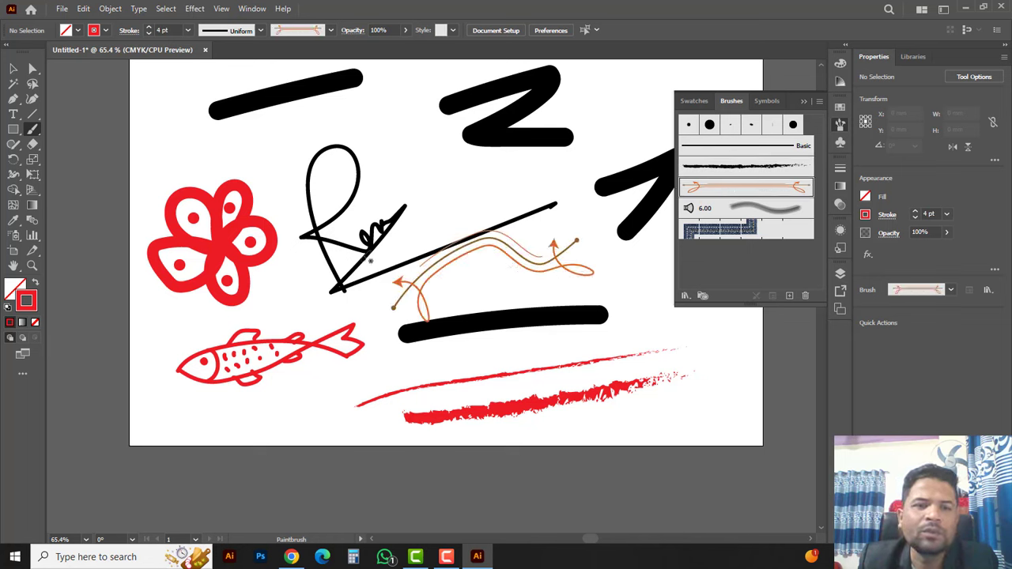
# - Delete the orange arrow stroke, the thick black stroke beneath it and both red charcoal strokes
pyautogui.press('v')
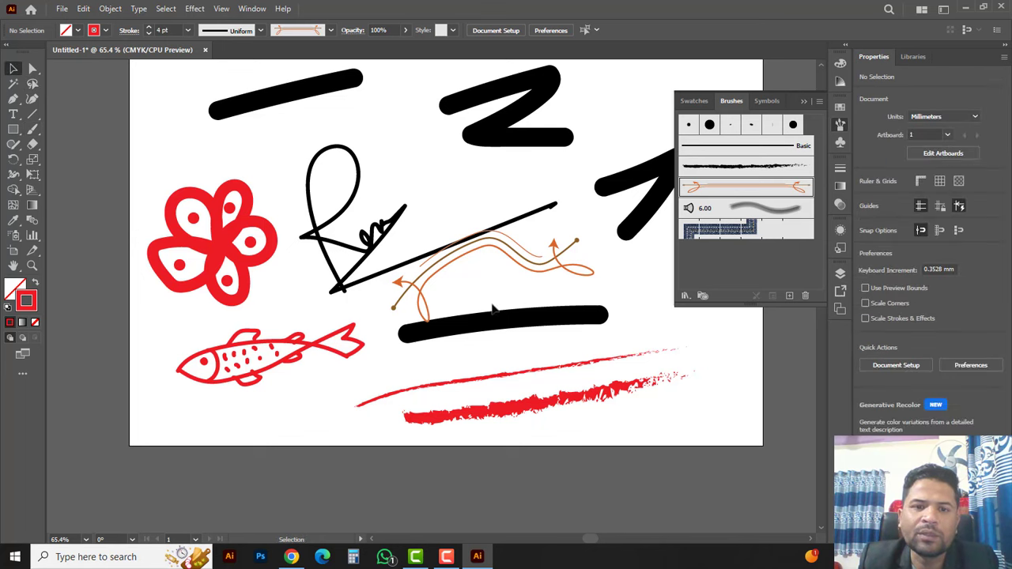
pyautogui.moveTo(522, 347)
pyautogui.mouseDown()
pyautogui.moveTo(466, 248)
pyautogui.moveTo(458, 262)
pyautogui.mouseUp()
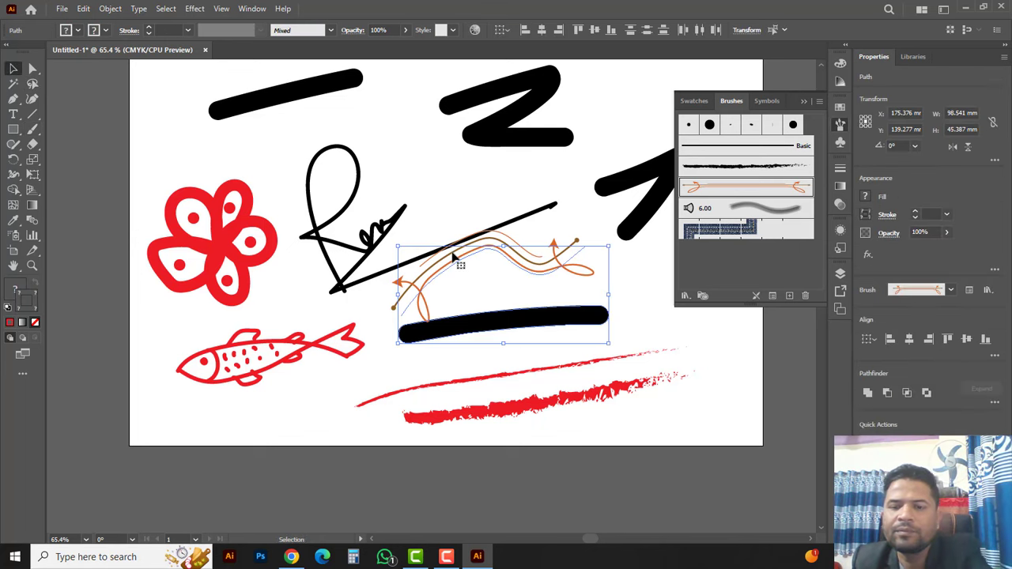
pyautogui.press('Delete')
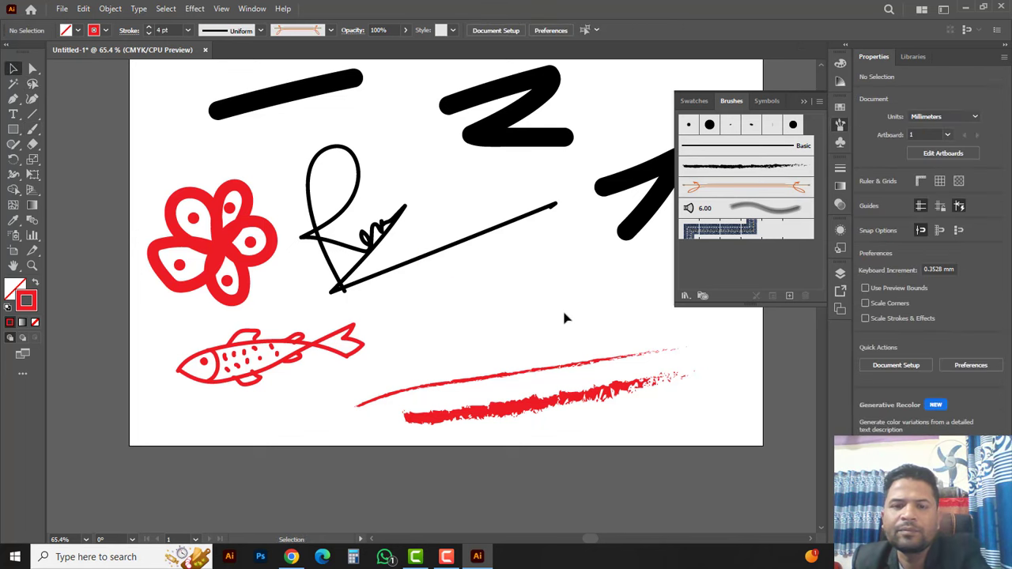
pyautogui.click(553, 402)
pyautogui.press('Delete')
pyautogui.click(543, 372)
pyautogui.press('Delete')
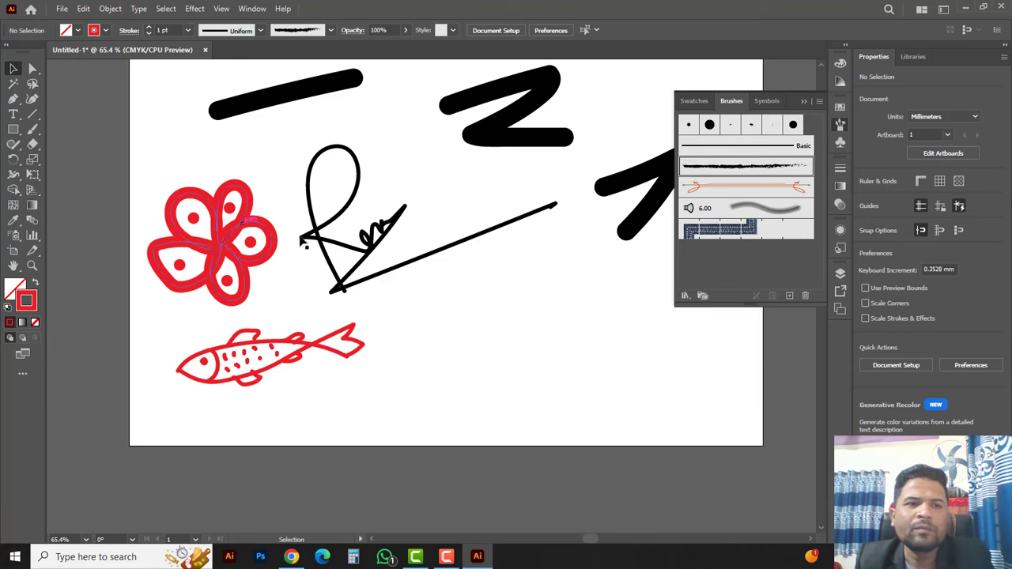
# - Try a 1 pt arrow-brush stroke below the signature, undo it, and paint one bent and one straight arrow stroke at 5 pt instead
pyautogui.click(38, 131)
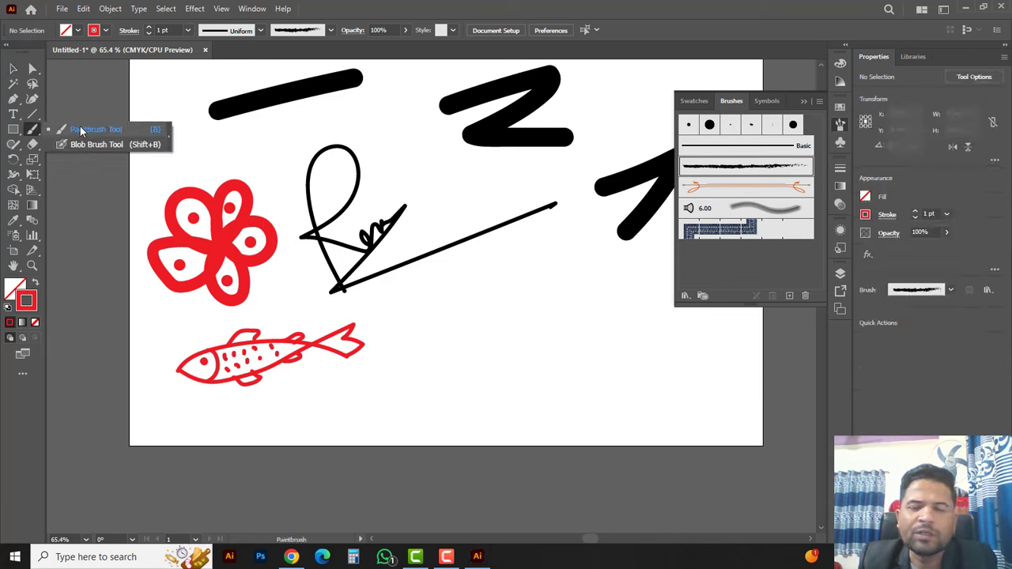
pyautogui.click(724, 190)
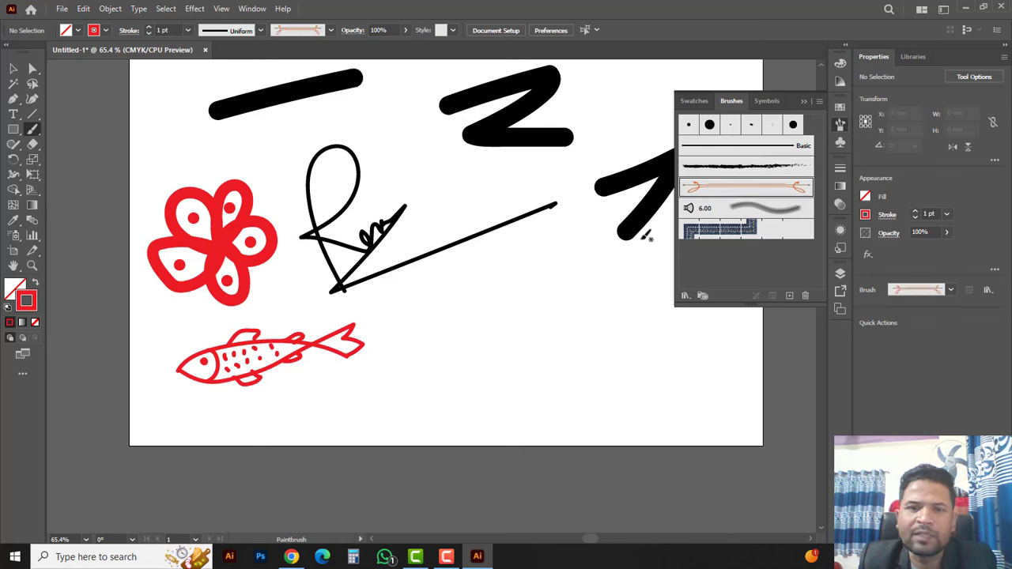
pyautogui.moveTo(380, 394); pyautogui.dragTo(545, 279)
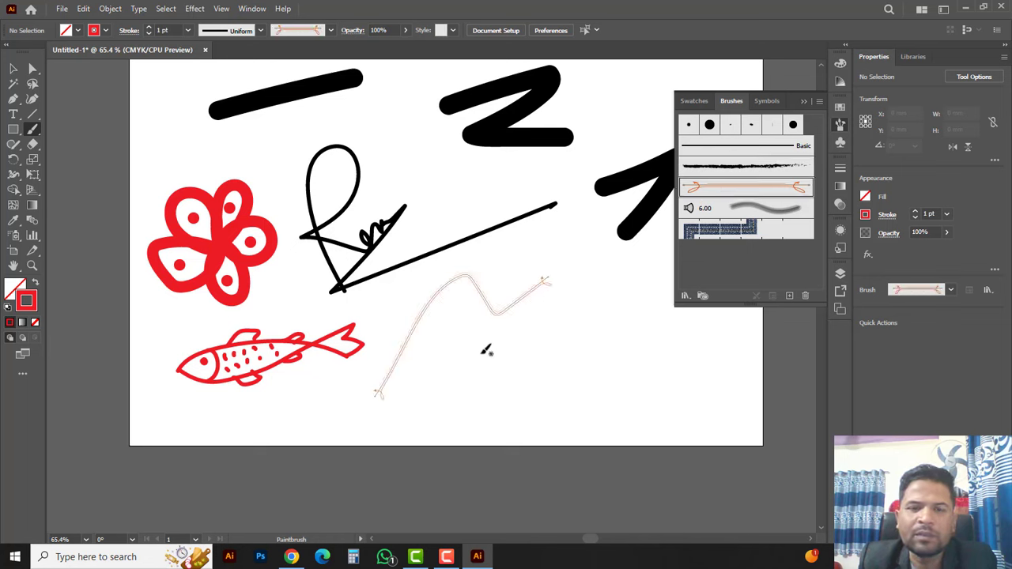
pyautogui.hotkey('ctrl', 'z')
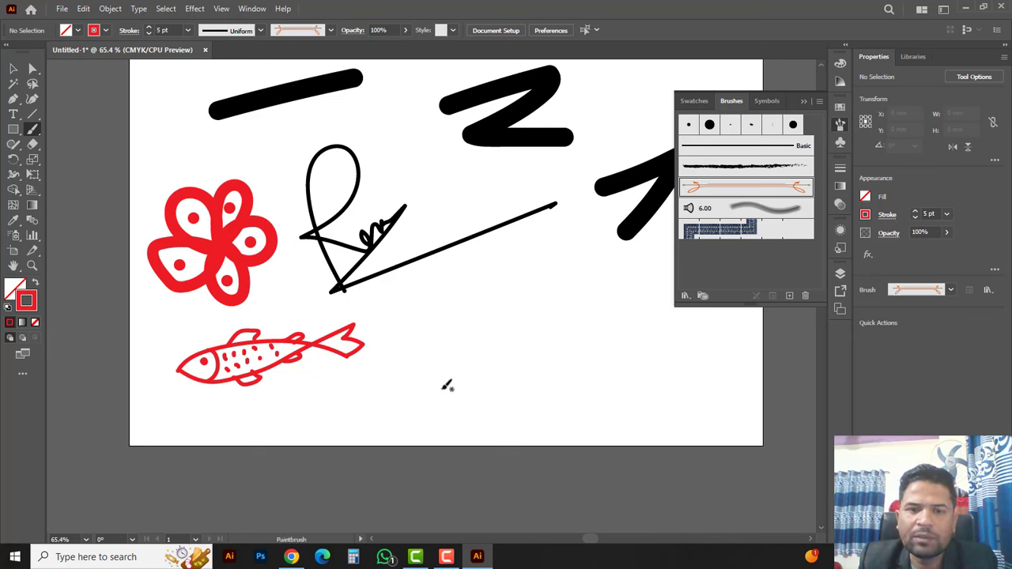
pyautogui.moveTo(419, 394); pyautogui.dragTo(561, 241)
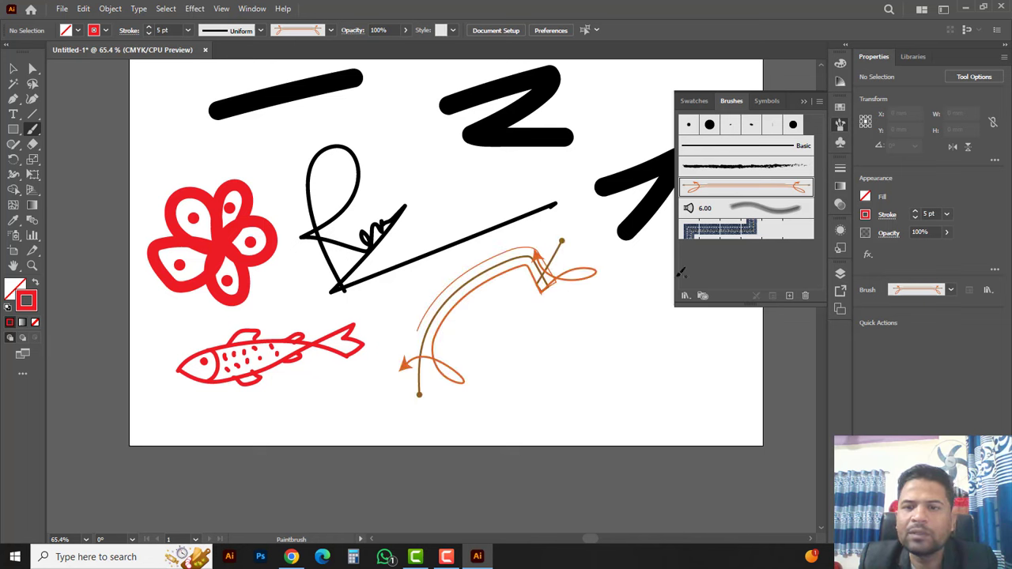
pyautogui.moveTo(494, 348); pyautogui.dragTo(692, 310)
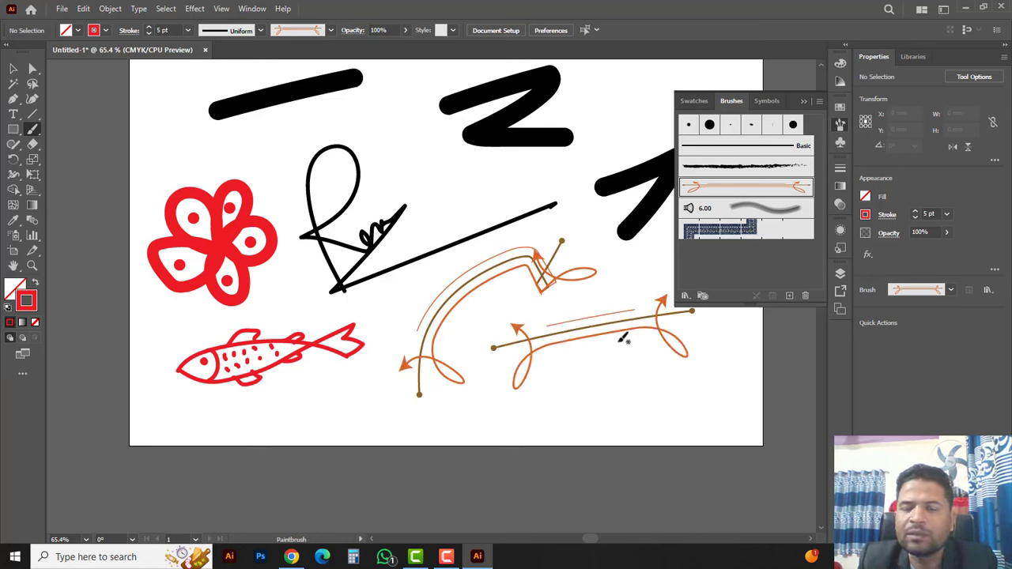
# - Paint a 5 pt charcoal stroke along the artboard's lower edge, and S- and R-shaped strokes with the 6.00 bristle brush at 1 pt
pyautogui.click(733, 169)
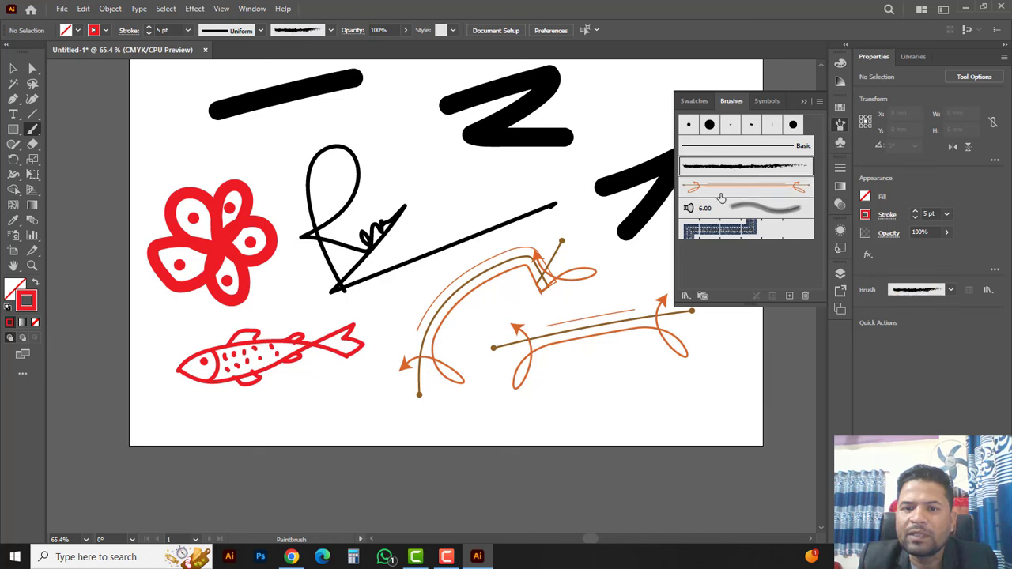
pyautogui.moveTo(762, 382); pyautogui.dragTo(761, 383)
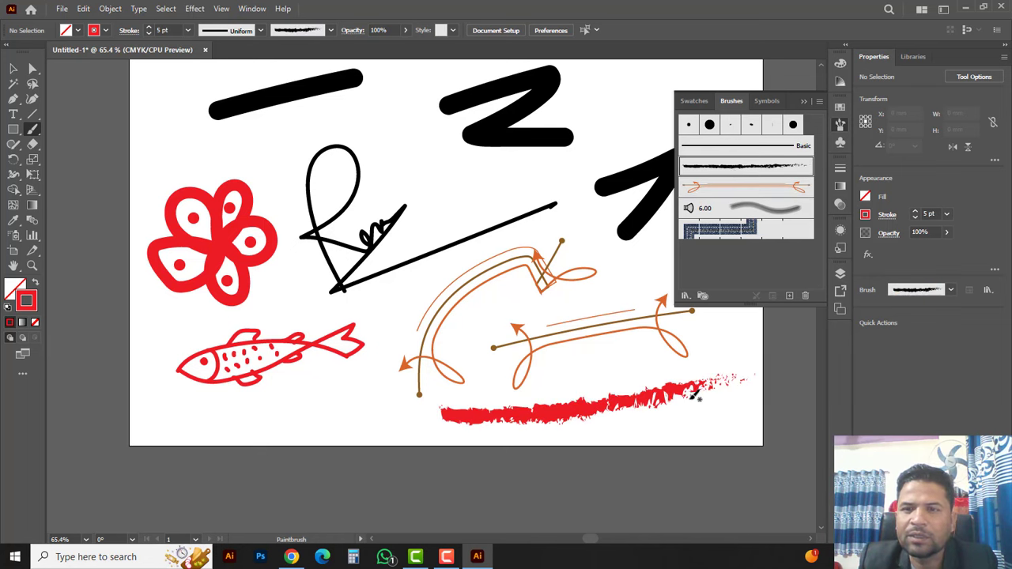
pyautogui.click(756, 210)
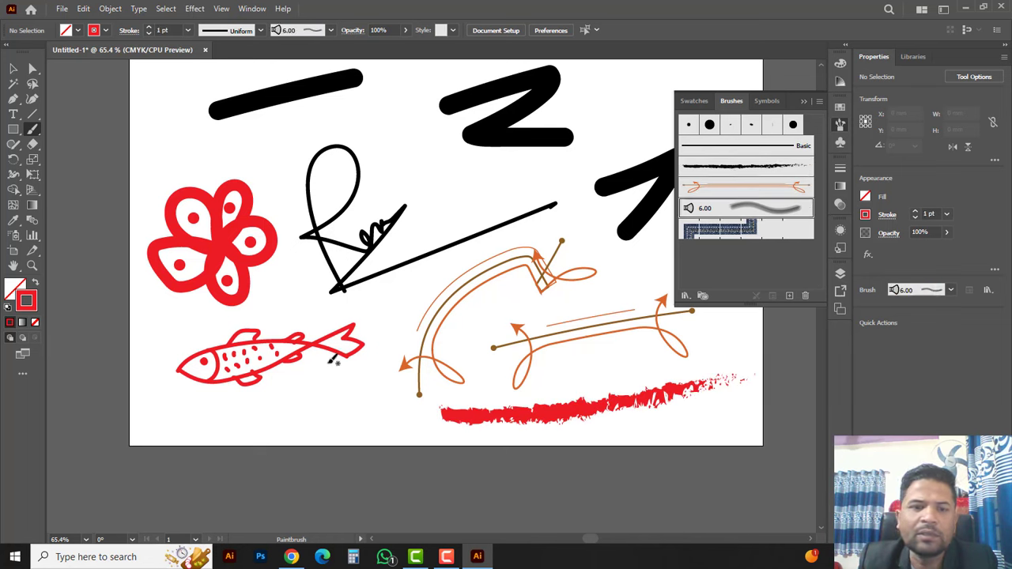
pyautogui.moveTo(393, 93)
pyautogui.mouseDown()
pyautogui.moveTo(399, 169)
pyautogui.moveTo(459, 208)
pyautogui.moveTo(389, 364)
pyautogui.mouseUp()
pyautogui.moveTo(589, 162)
pyautogui.mouseDown()
pyautogui.moveTo(462, 216)
pyautogui.moveTo(606, 245)
pyautogui.moveTo(539, 277)
pyautogui.mouseUp()
pyautogui.moveTo(569, 411)
pyautogui.mouseDown()
pyautogui.moveTo(574, 307)
pyautogui.moveTo(583, 368)
pyautogui.moveTo(609, 402)
pyautogui.moveTo(607, 287)
pyautogui.moveTo(625, 331)
pyautogui.moveTo(684, 371)
pyautogui.mouseUp()
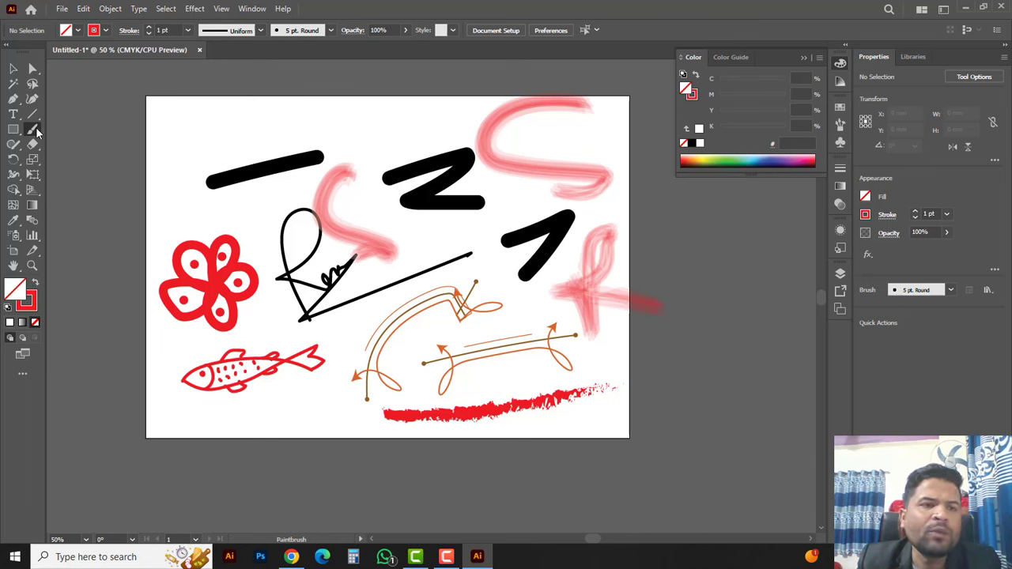
# - Create a new A4 landscape document, 297 x 210 mm in CMYK at 300 ppi, with the Blob Brush tool active
pyautogui.click(36, 133)
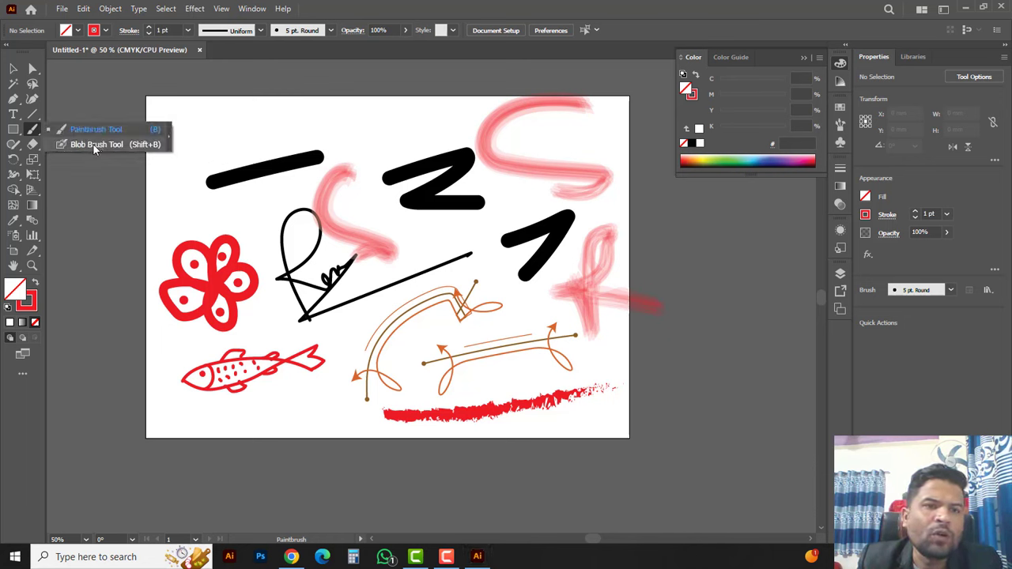
pyautogui.click(116, 145)
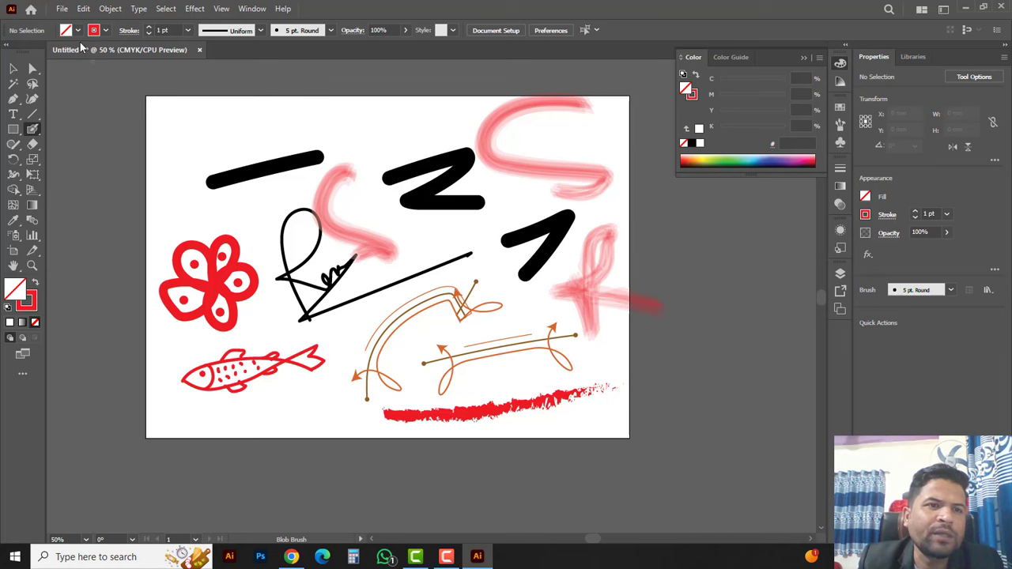
pyautogui.click(61, 8)
pyautogui.click(89, 24)
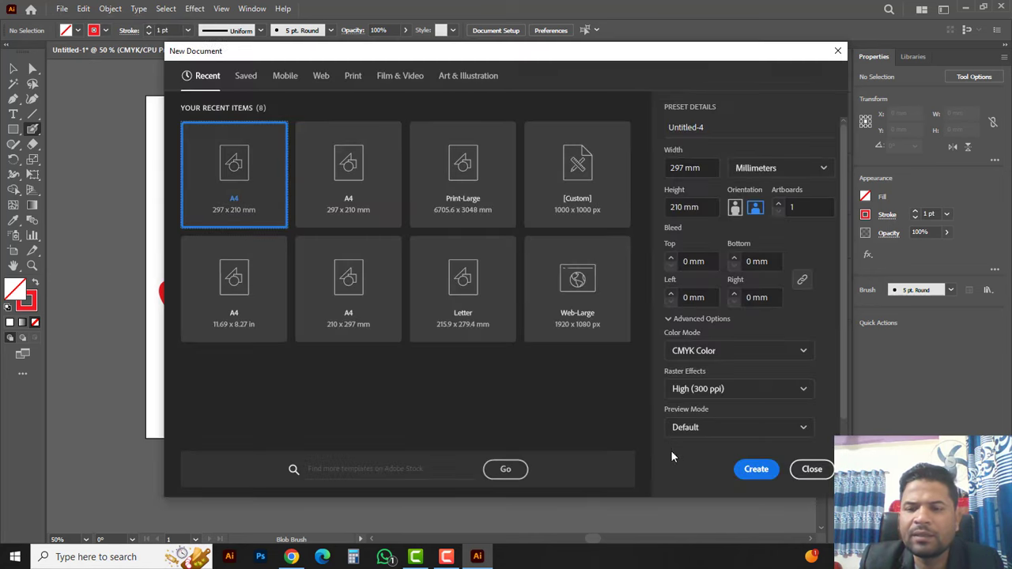
pyautogui.click(755, 471)
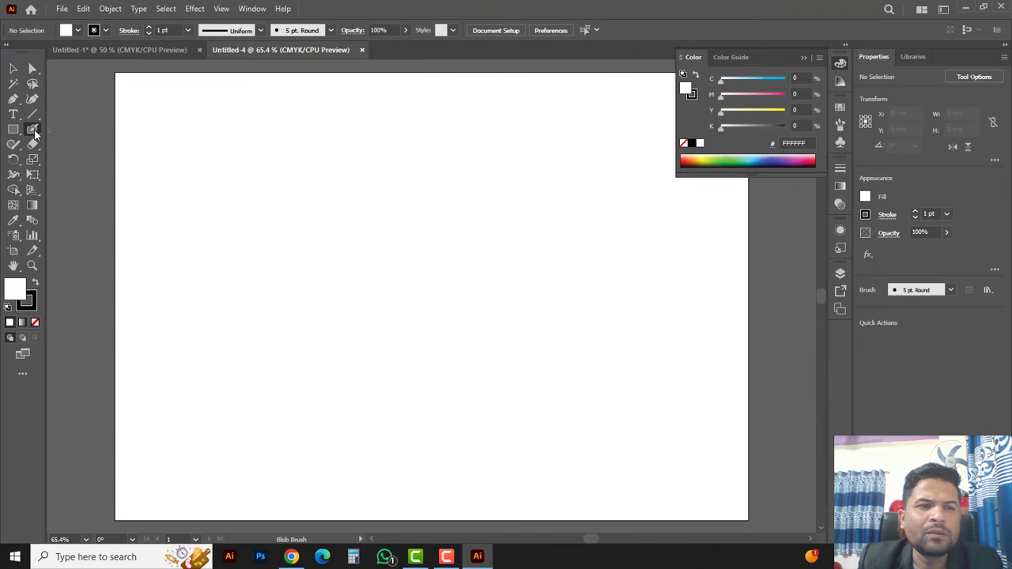
pyautogui.moveTo(34, 135)
pyautogui.mouseDown()
pyautogui.moveTo(99, 128)
pyautogui.moveTo(91, 144)
pyautogui.mouseUp()
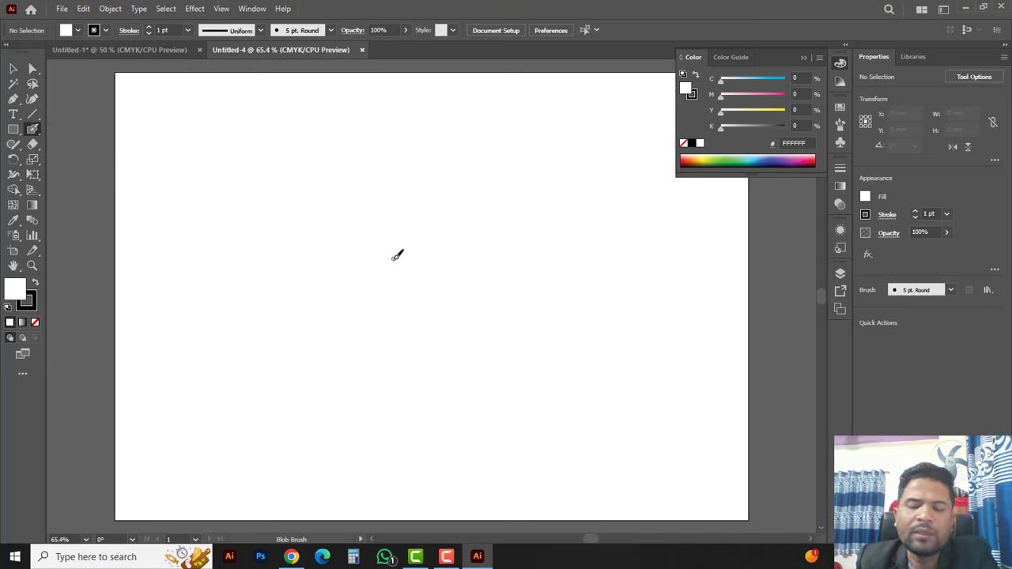
# - Enlarge the Blob Brush and paint one thick black diagonal stroke rising across the middle of the artboard
pyautogui.press('[')
pyautogui.press(']')
pyautogui.press(']')
pyautogui.press(']')
pyautogui.press(']')
pyautogui.press(']')
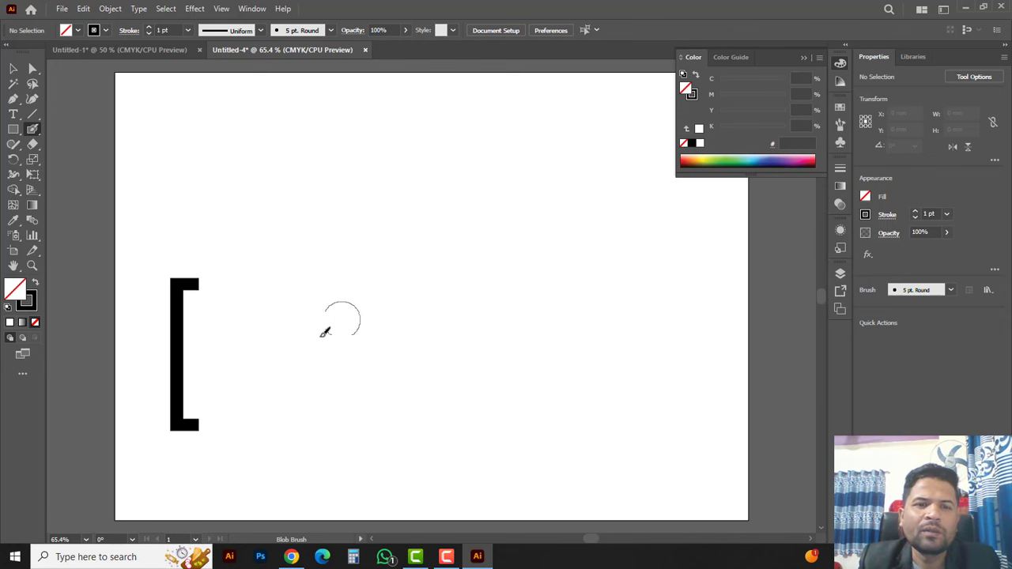
pyautogui.moveTo(256, 381); pyautogui.dragTo(495, 187)
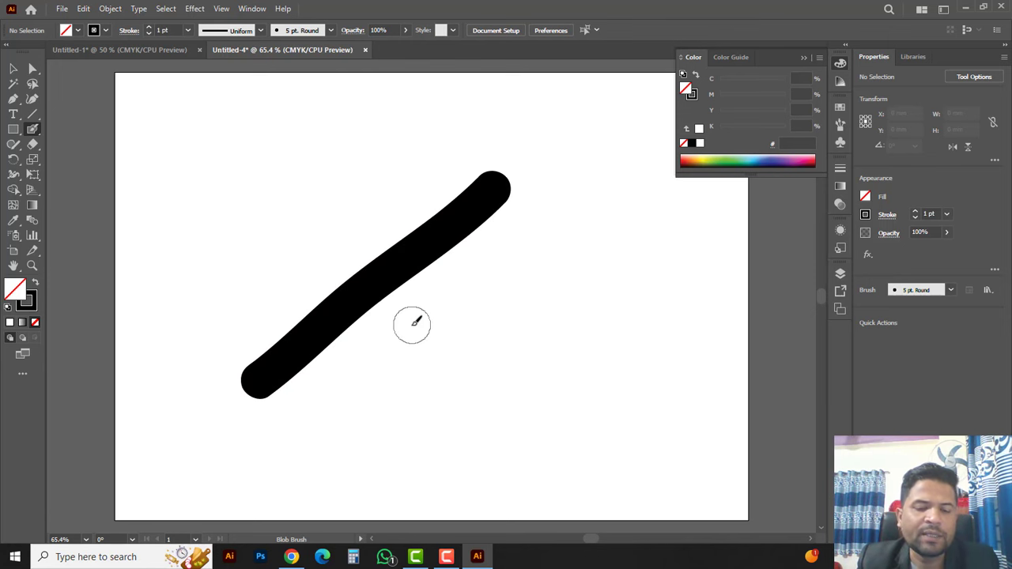
# - In outline view, paint a parallel diagonal stroke above the blob stroke with the Paintbrush tool, and return to preview
pyautogui.hotkey('ctrl', 'y')
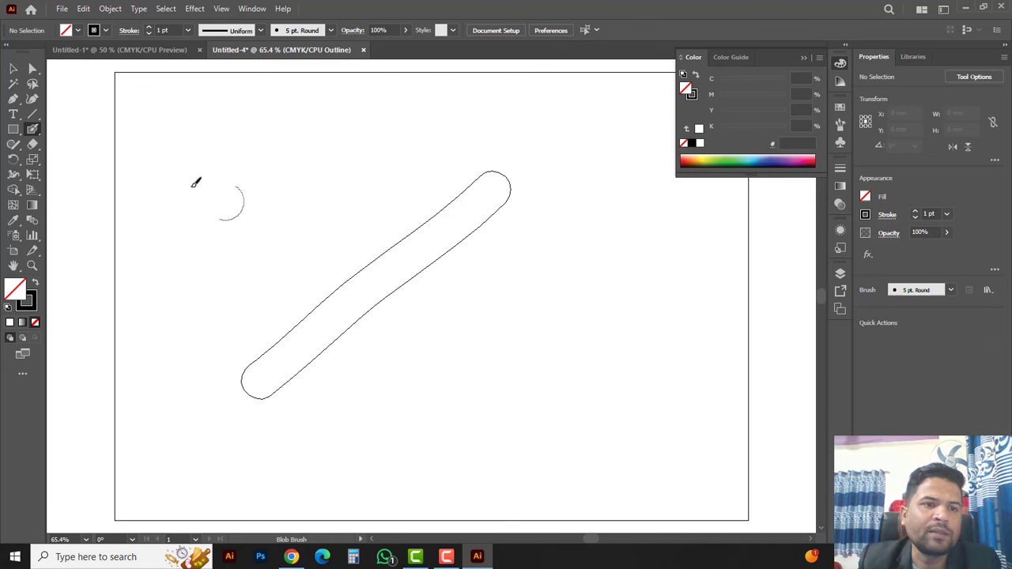
pyautogui.rightClick(33, 129)
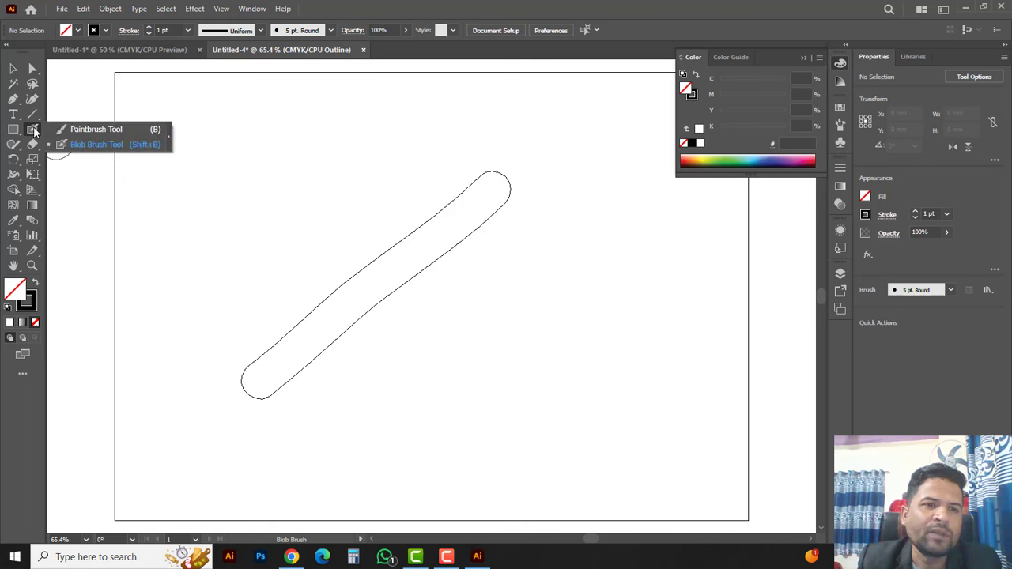
pyautogui.click(102, 128)
pyautogui.moveTo(169, 296); pyautogui.dragTo(418, 90)
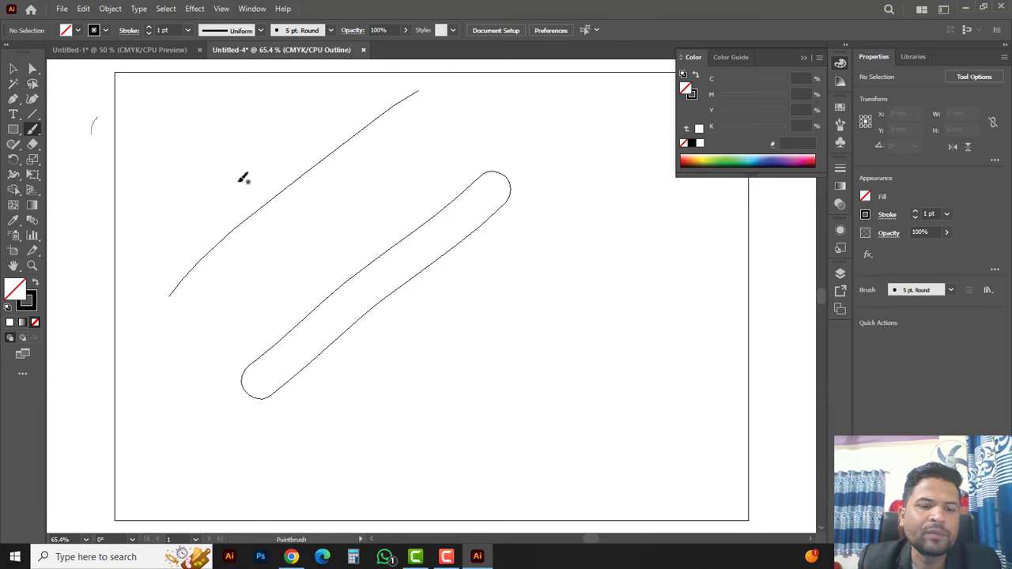
pyautogui.hotkey('ctrl', 'y')
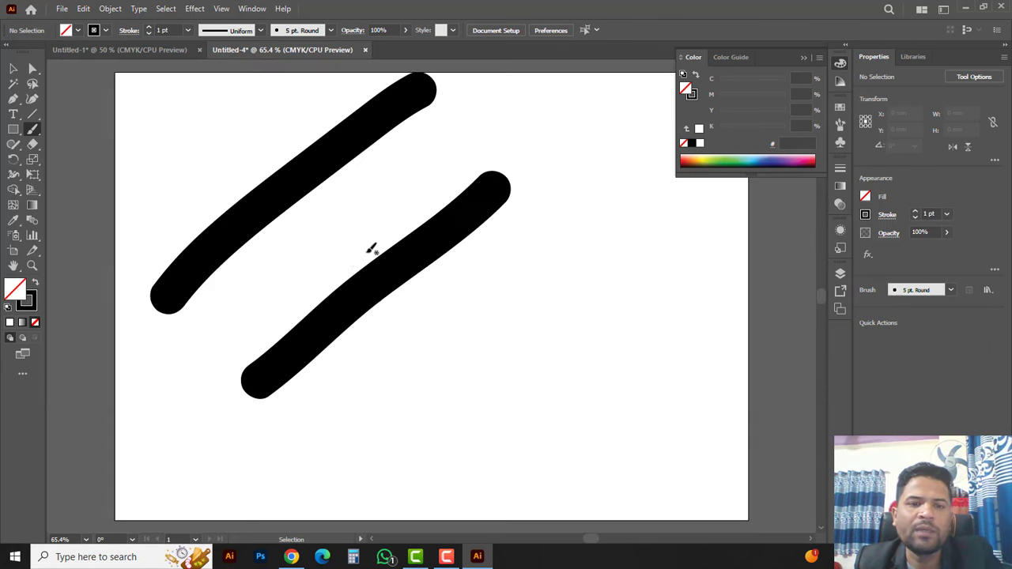
# - Delete both thick diagonal strokes and reactivate the Blob Brush tool
pyautogui.click(13, 68)
pyautogui.moveTo(203, 160); pyautogui.dragTo(477, 366)
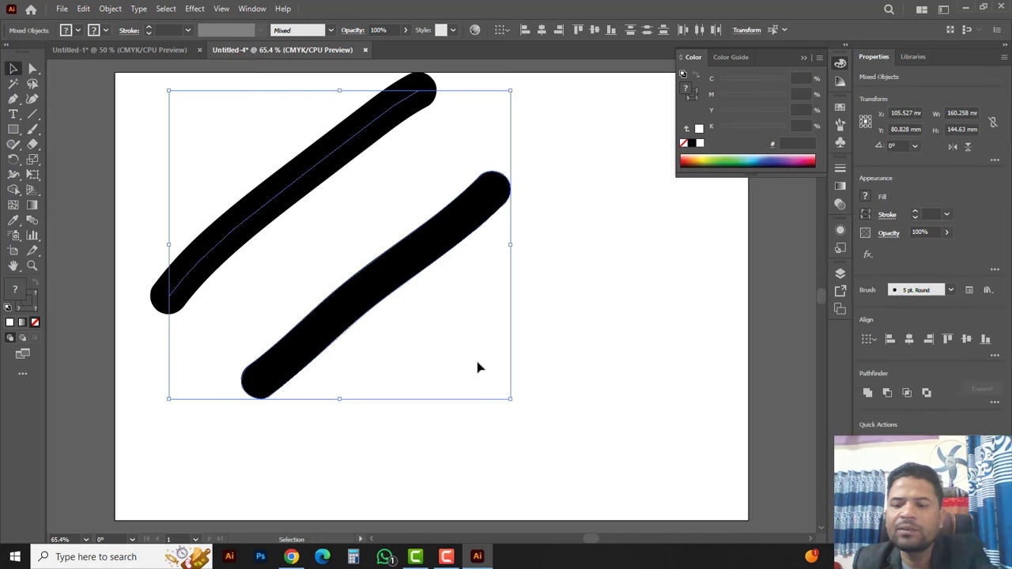
pyautogui.press('Delete')
pyautogui.moveTo(33, 129); pyautogui.dragTo(95, 147)
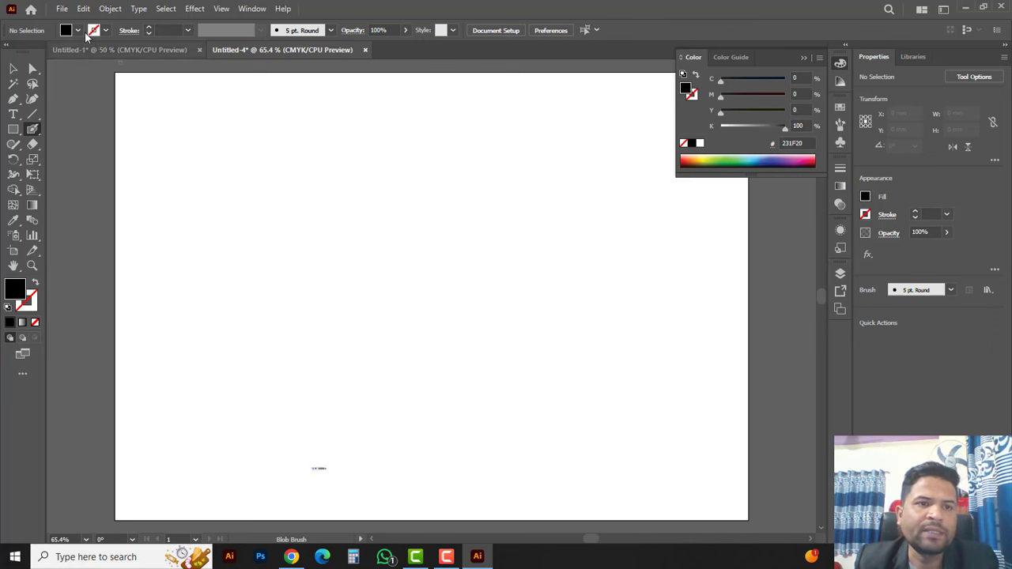
# - Open the bird line art EPS file from the Class 8 folder
pyautogui.click(61, 10)
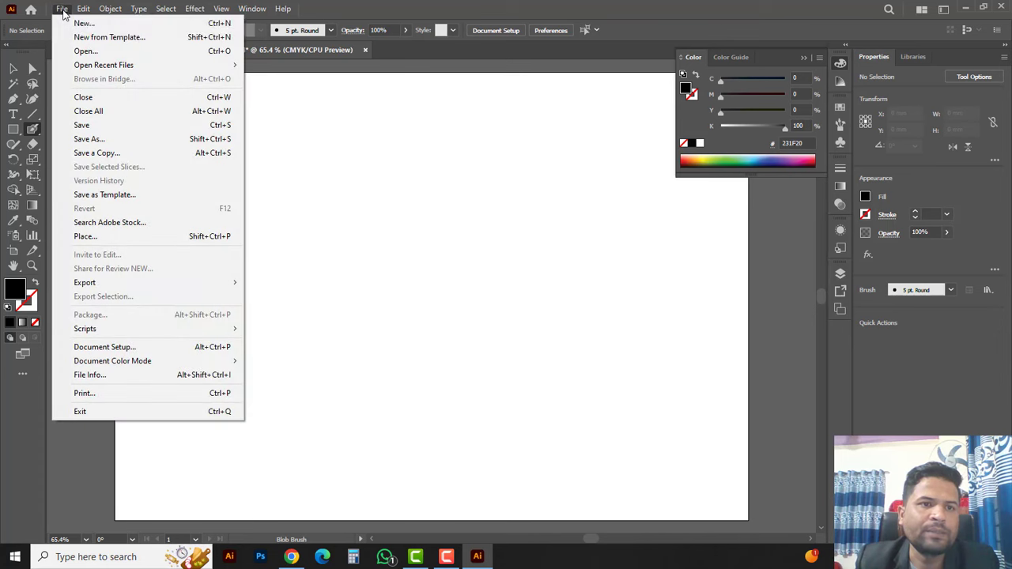
pyautogui.click(85, 51)
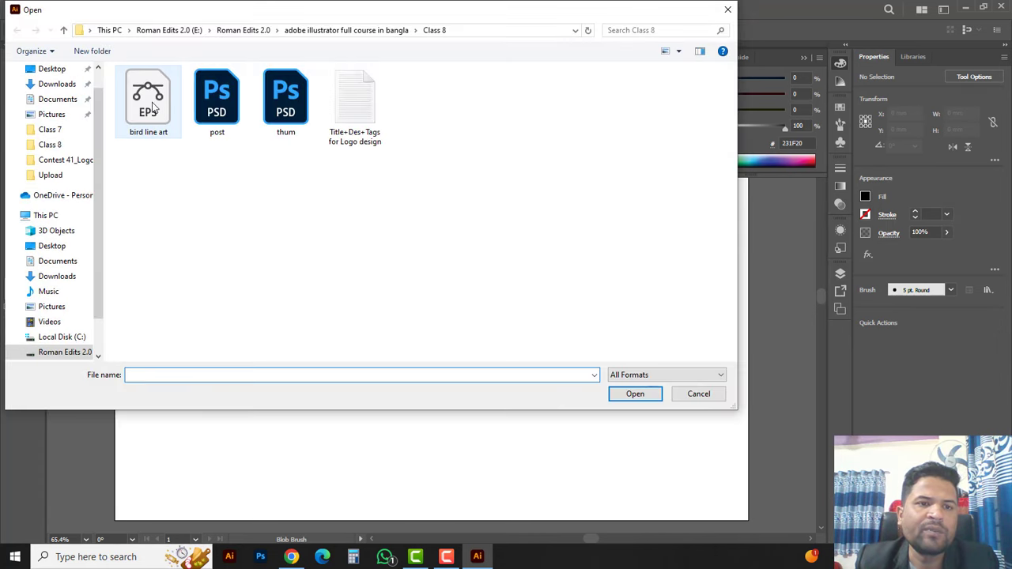
pyautogui.click(154, 107)
pyautogui.click(635, 393)
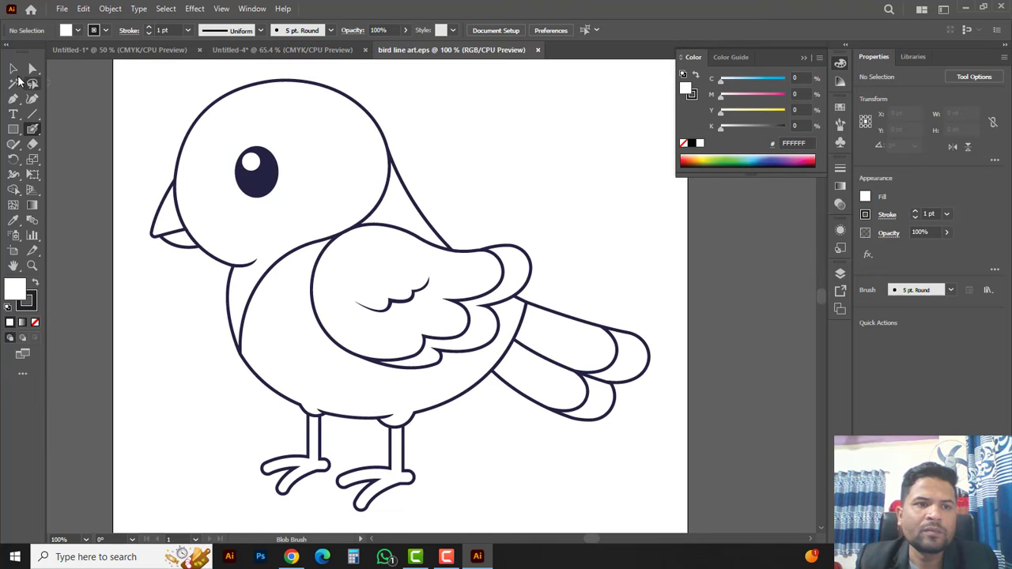
# - Select the bird artwork and examine its paths and anchor points in both outline view and preview
pyautogui.press('v')
pyautogui.click(352, 251)
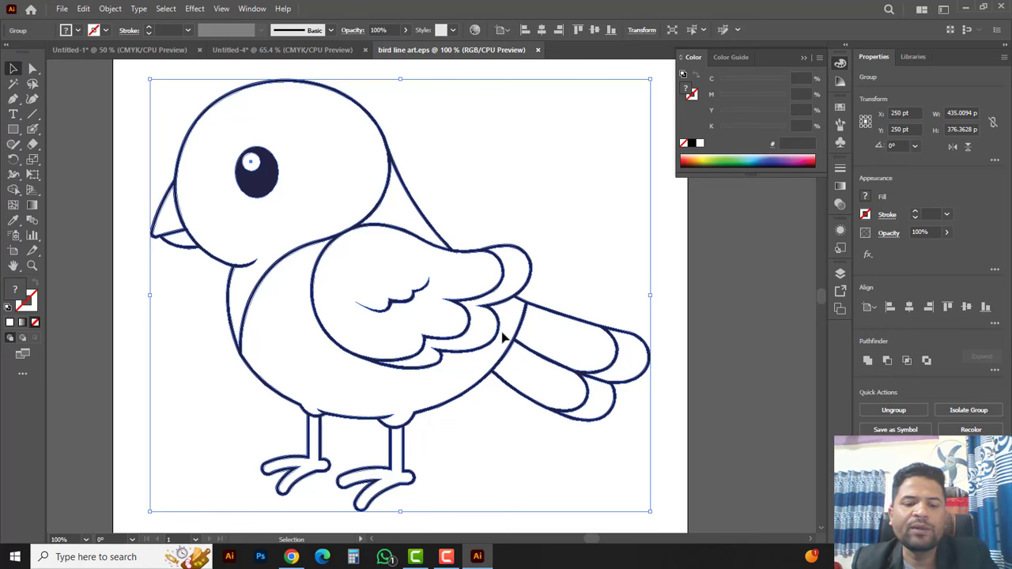
pyautogui.press('a')
pyautogui.hotkey('ctrl', 'y')
pyautogui.press('v')
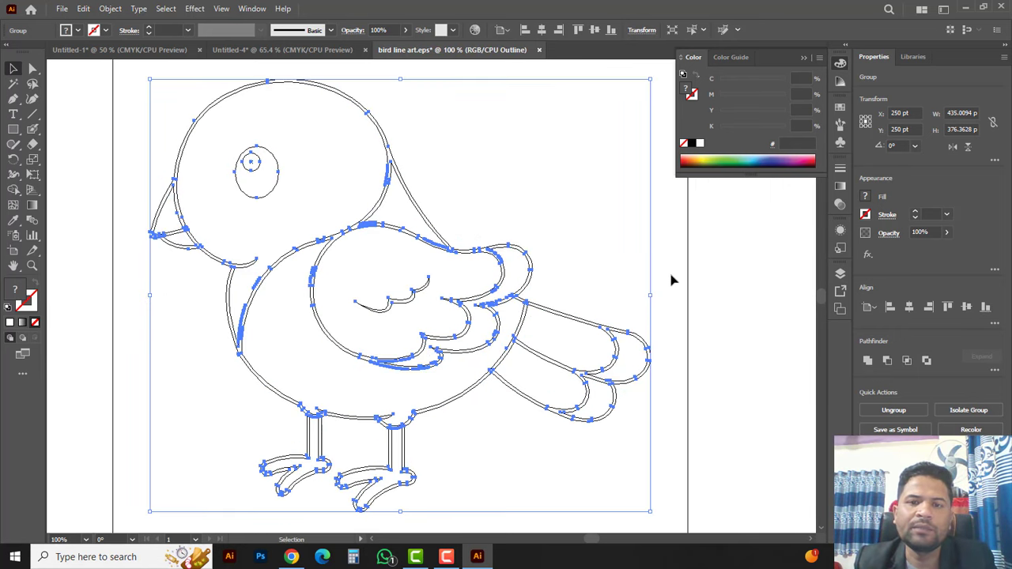
pyautogui.click(499, 172)
pyautogui.click(245, 257)
pyautogui.hotkey('ctrl', 'y')
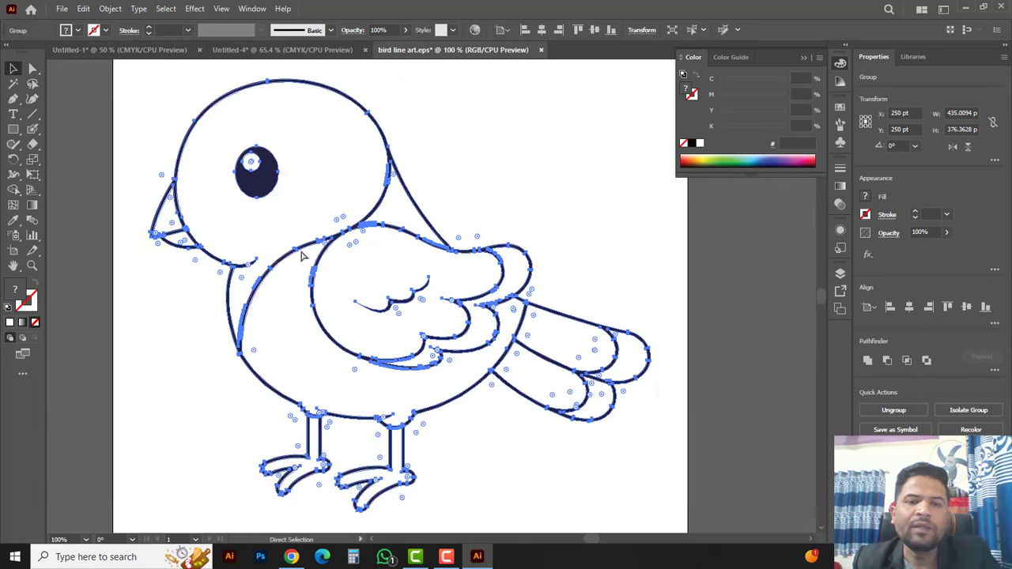
pyautogui.click(469, 168)
pyautogui.click(393, 215)
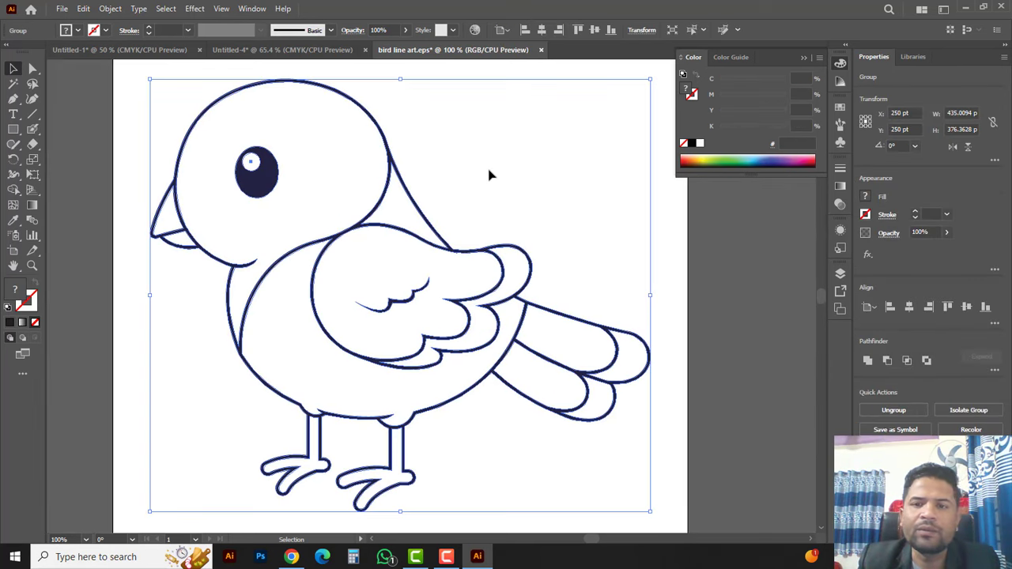
pyautogui.click(567, 216)
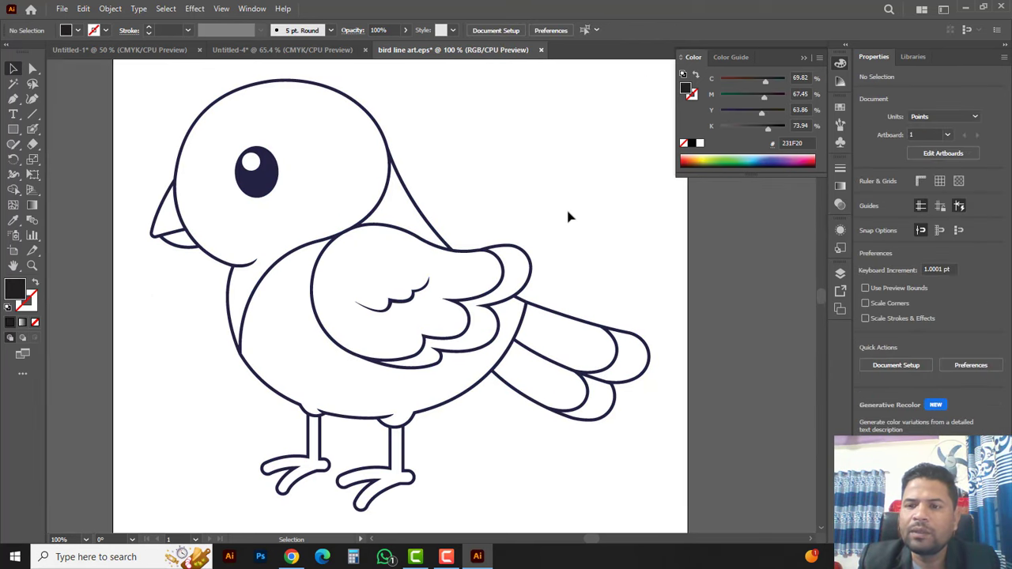
# - Detach Layers into its own floating window beside the bird's tail, collapse its former group and make the window taller
pyautogui.click(840, 273)
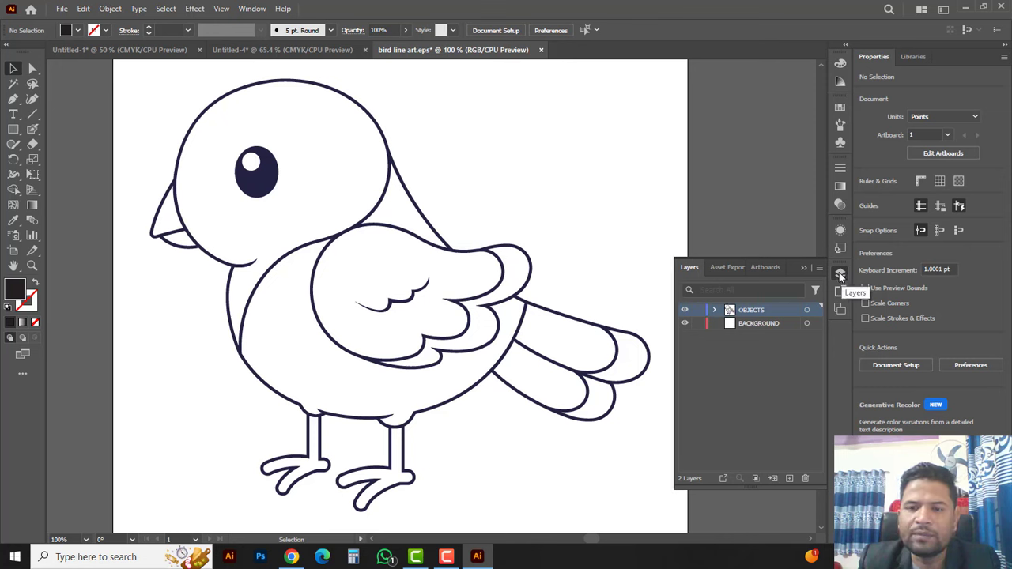
pyautogui.moveTo(686, 268); pyautogui.dragTo(656, 132)
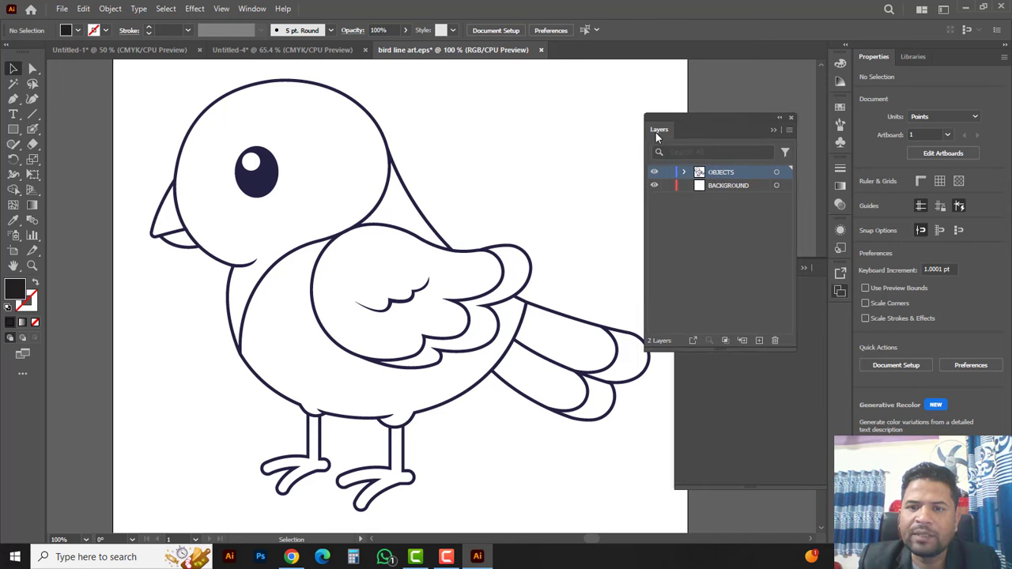
pyautogui.click(799, 268)
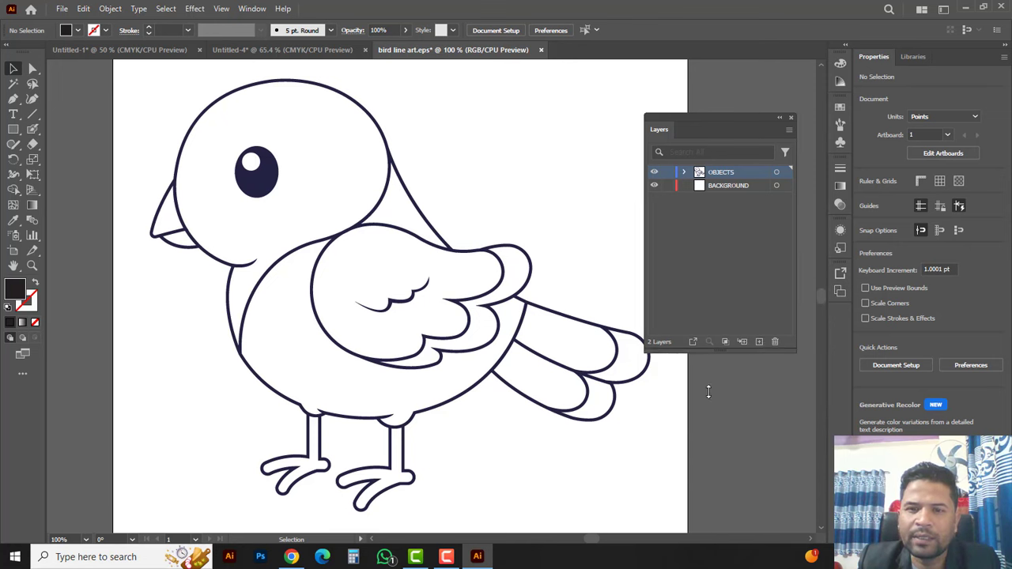
pyautogui.moveTo(708, 348); pyautogui.dragTo(708, 415)
pyautogui.moveTo(681, 117); pyautogui.dragTo(688, 118)
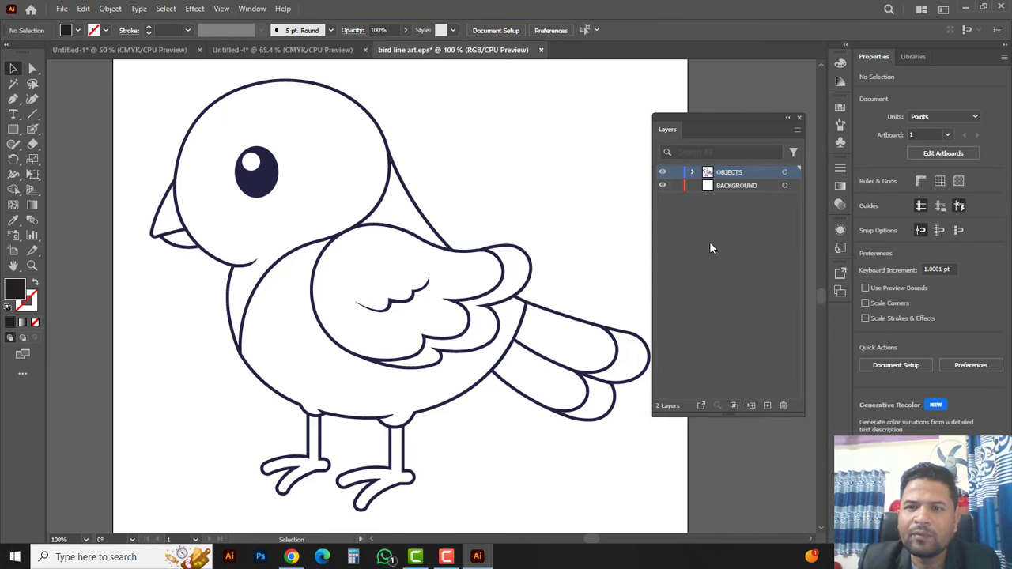
# - Expand the OBJECTS layer and its group, and toggle the dark eye ellipse's visibility off and on
pyautogui.click(693, 172)
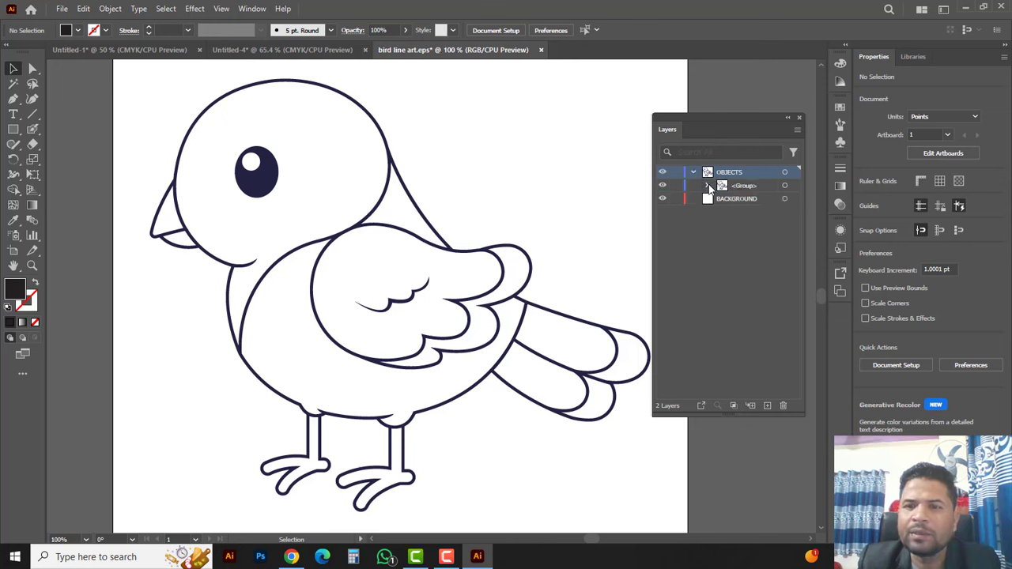
pyautogui.click(708, 185)
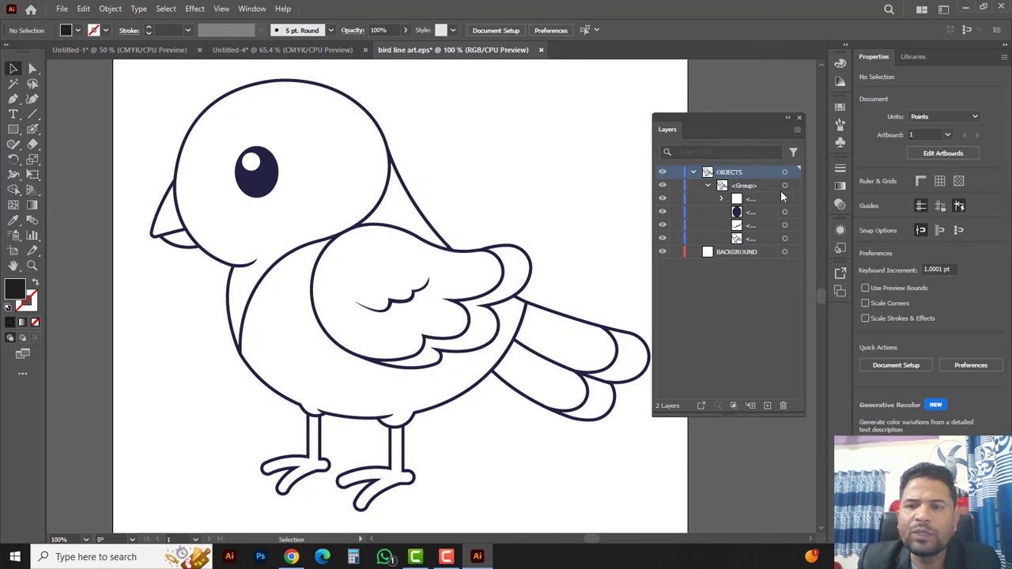
pyautogui.click(756, 208)
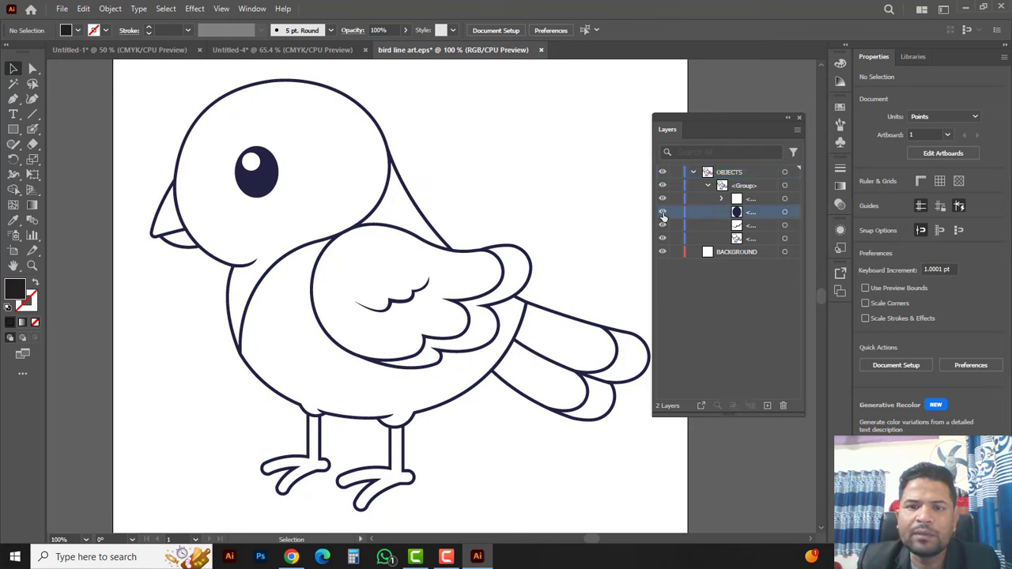
pyautogui.click(662, 212)
pyautogui.click(662, 212)
pyautogui.click(757, 226)
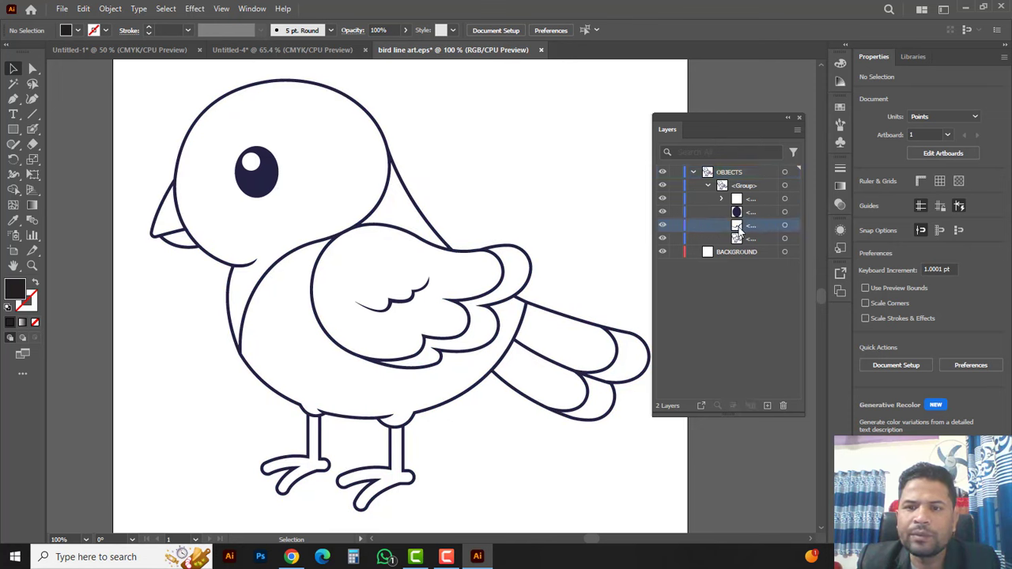
# - Toggle the white eye highlight's visibility off and on to identify its entry in the bird group
pyautogui.click(663, 200)
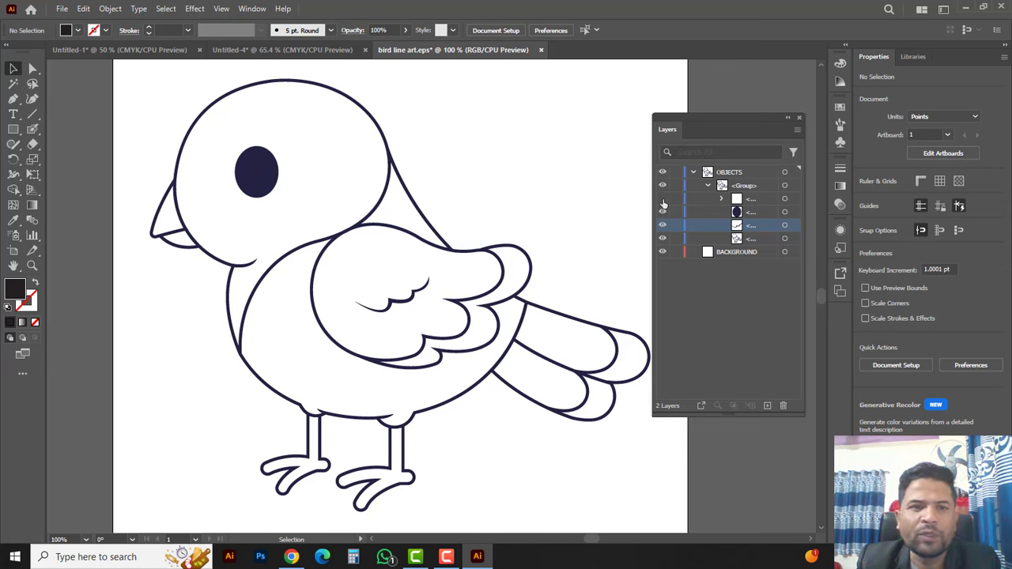
pyautogui.click(662, 199)
pyautogui.click(662, 200)
pyautogui.click(757, 198)
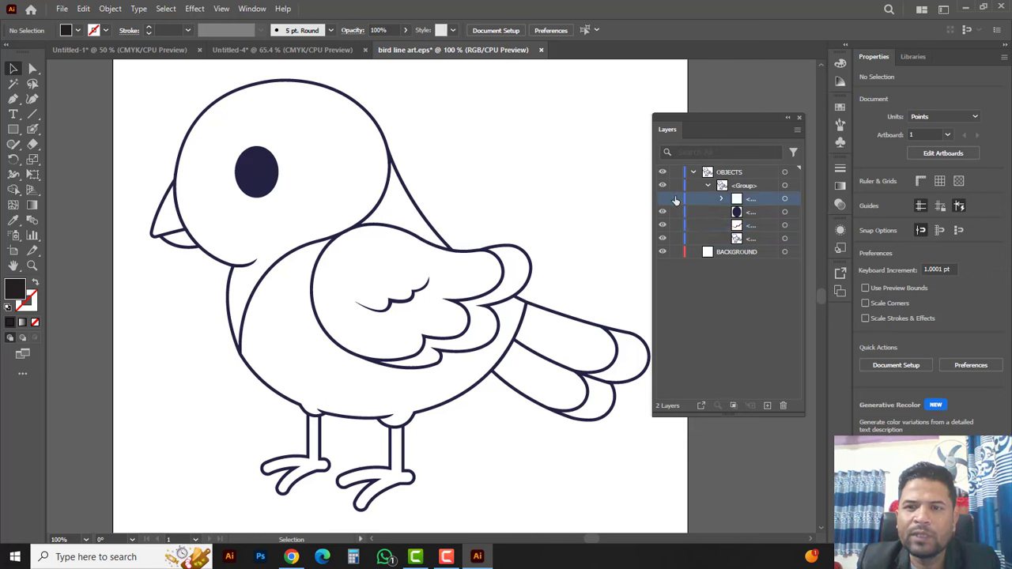
pyautogui.click(663, 199)
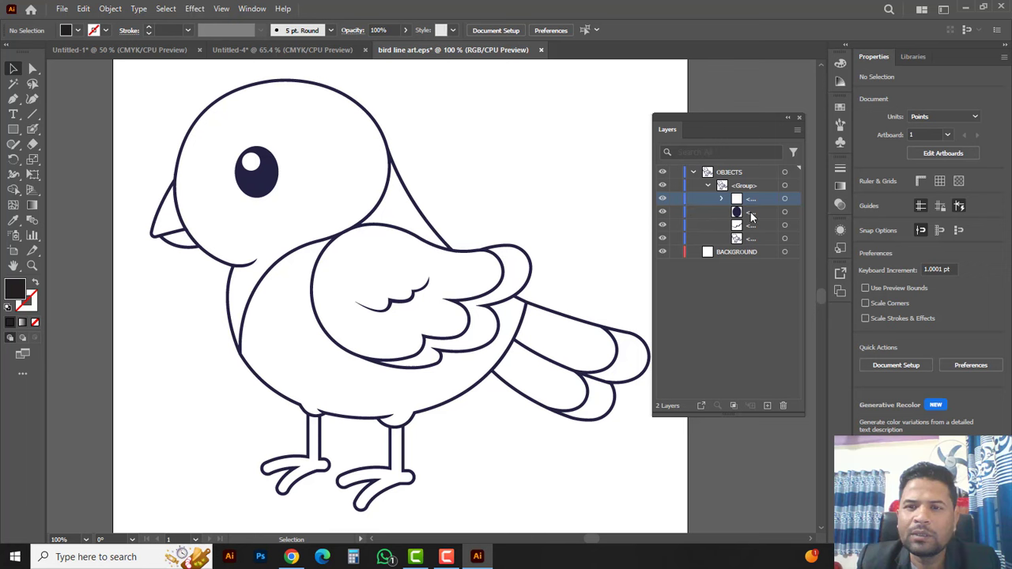
# - Check which entries hold the dark eye, the wing detail line and the main bird outline by hiding and reshowing each
pyautogui.click(751, 213)
pyautogui.click(662, 213)
pyautogui.click(662, 212)
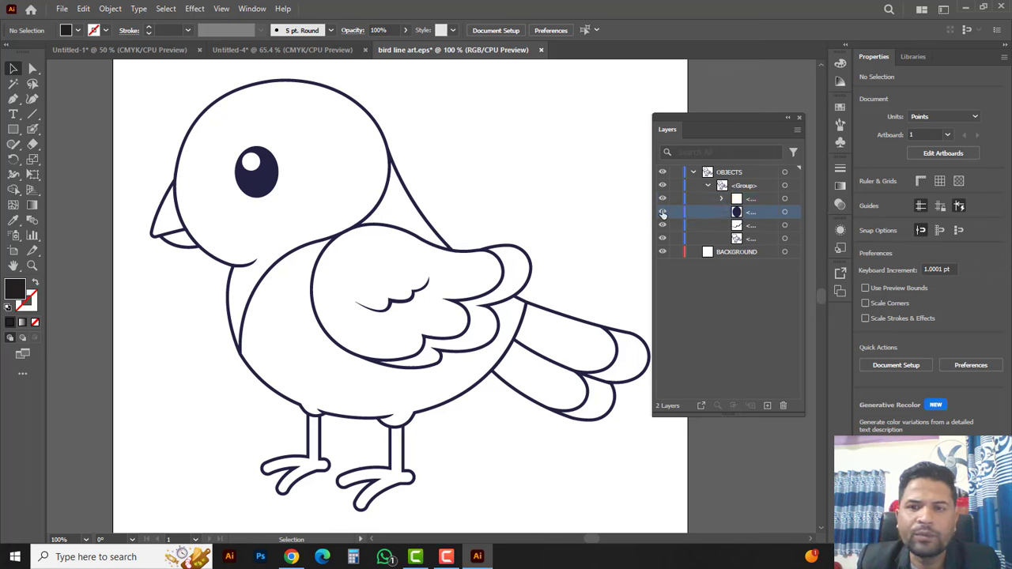
pyautogui.click(747, 228)
pyautogui.click(662, 226)
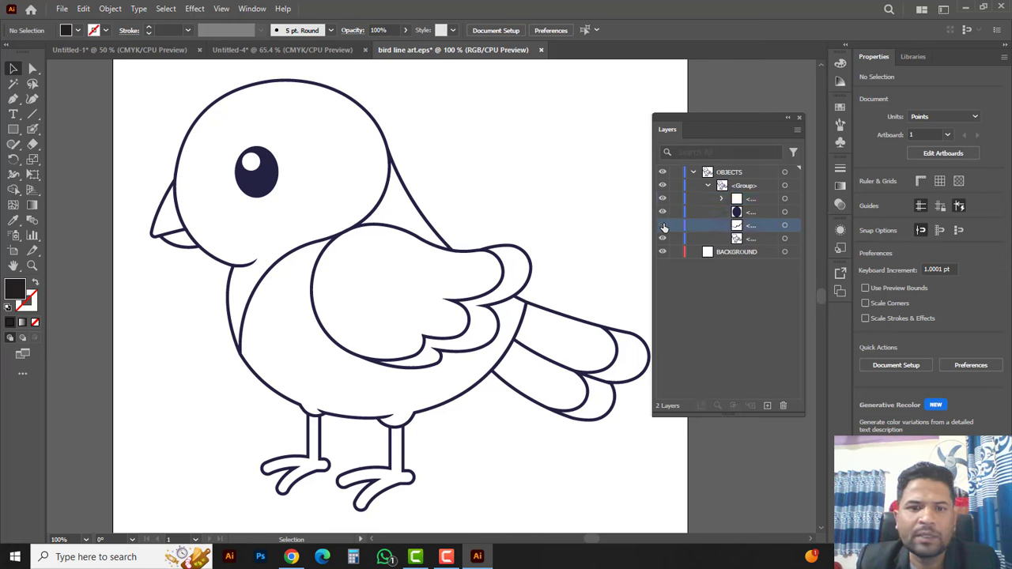
pyautogui.click(662, 226)
pyautogui.click(758, 239)
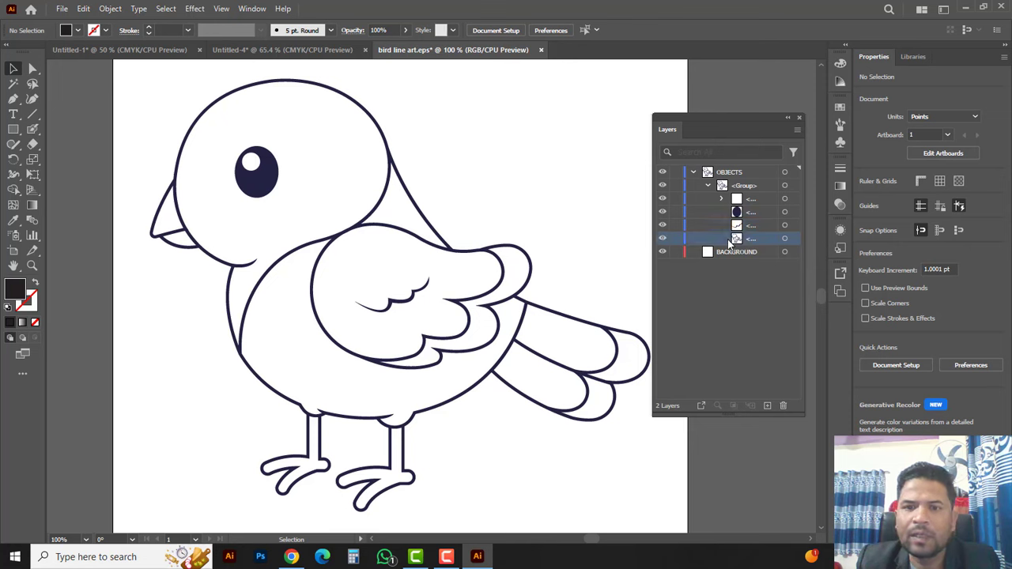
pyautogui.click(663, 239)
pyautogui.click(662, 239)
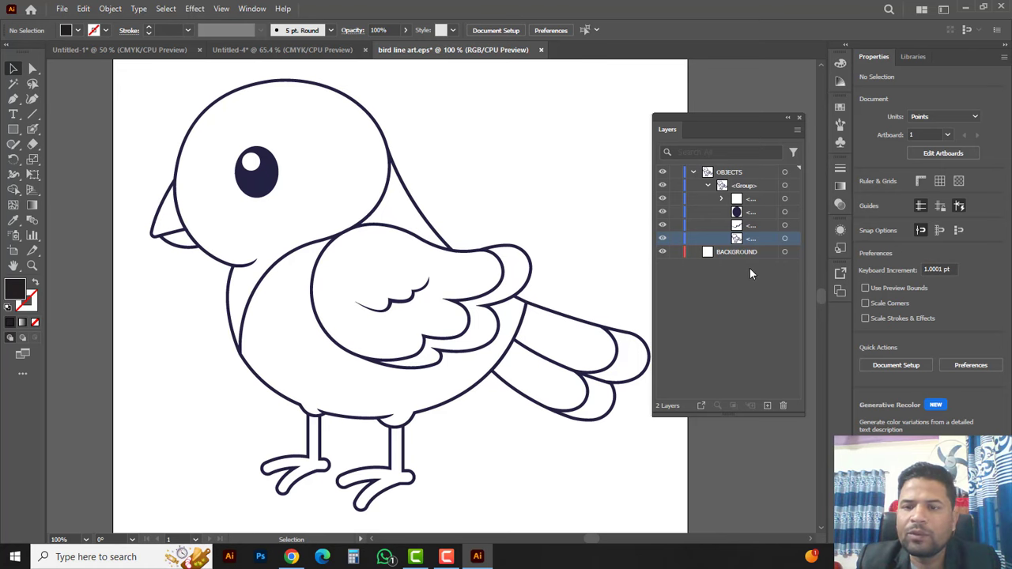
# - Add a new layer directly above the BACKGROUND layer and activate the Blob Brush tool
pyautogui.click(763, 253)
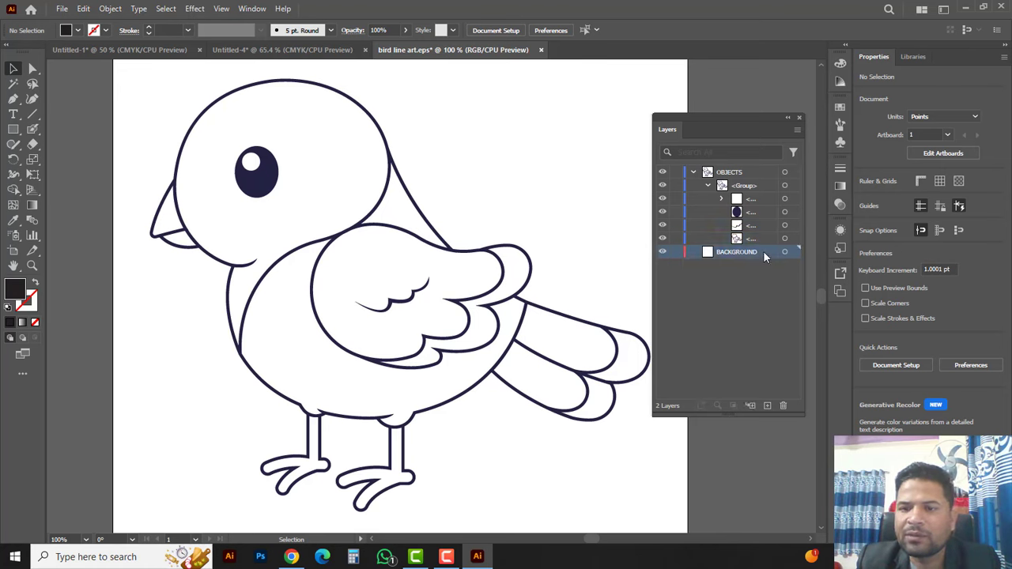
pyautogui.click(768, 405)
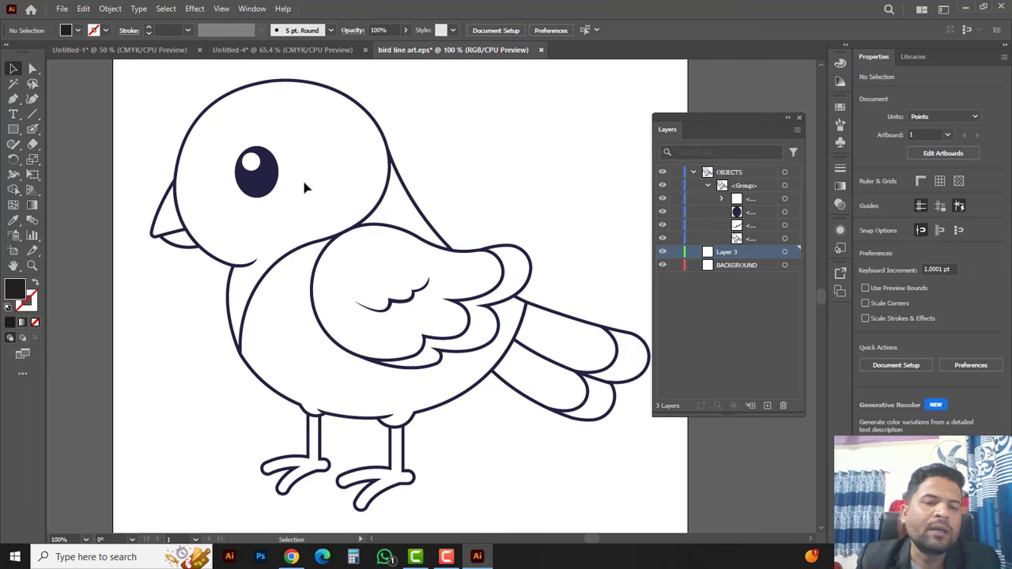
pyautogui.click(33, 130)
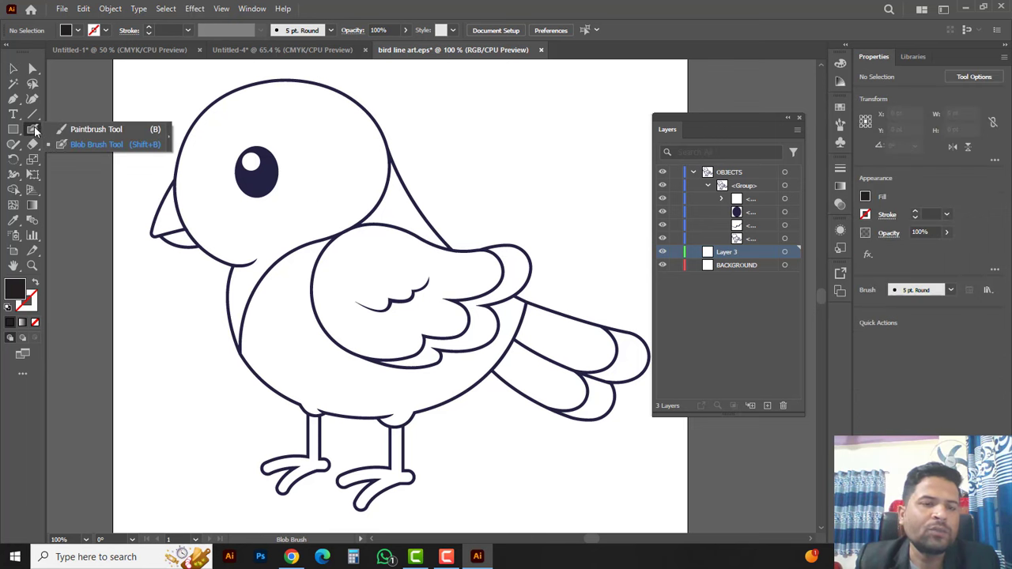
pyautogui.click(93, 146)
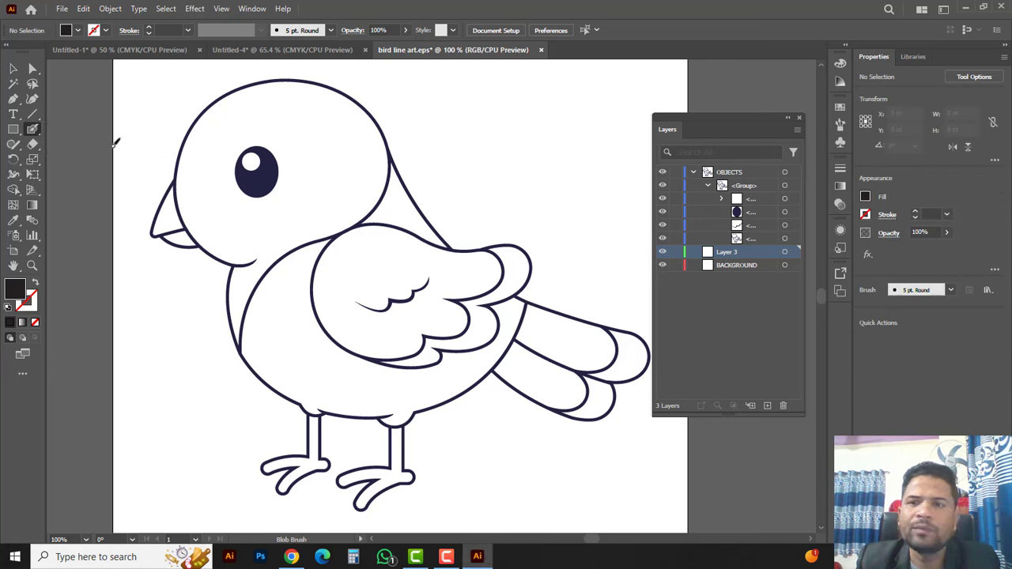
# - Set the Blob Brush colour to orange (C 0, M 64, Y 100, K 0) as the stroke, with no fill
pyautogui.click(840, 66)
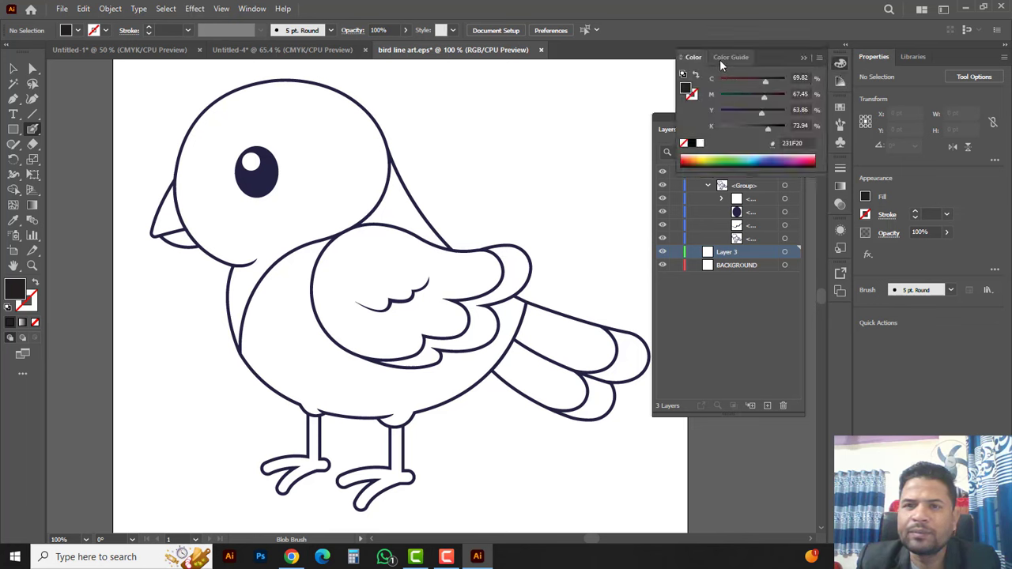
pyautogui.moveTo(780, 56); pyautogui.dragTo(552, 70)
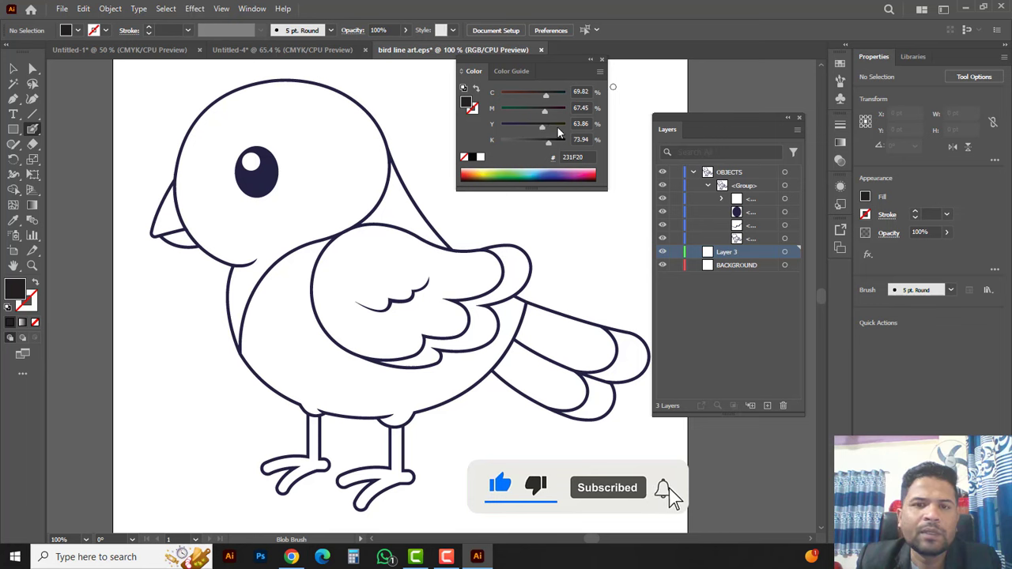
pyautogui.click(506, 168)
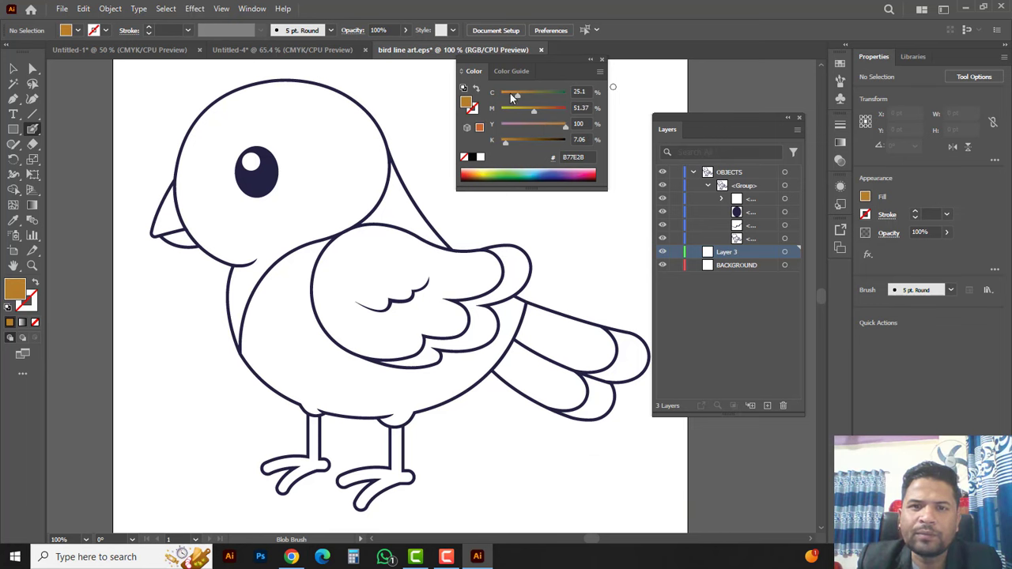
pyautogui.moveTo(511, 94); pyautogui.dragTo(496, 141)
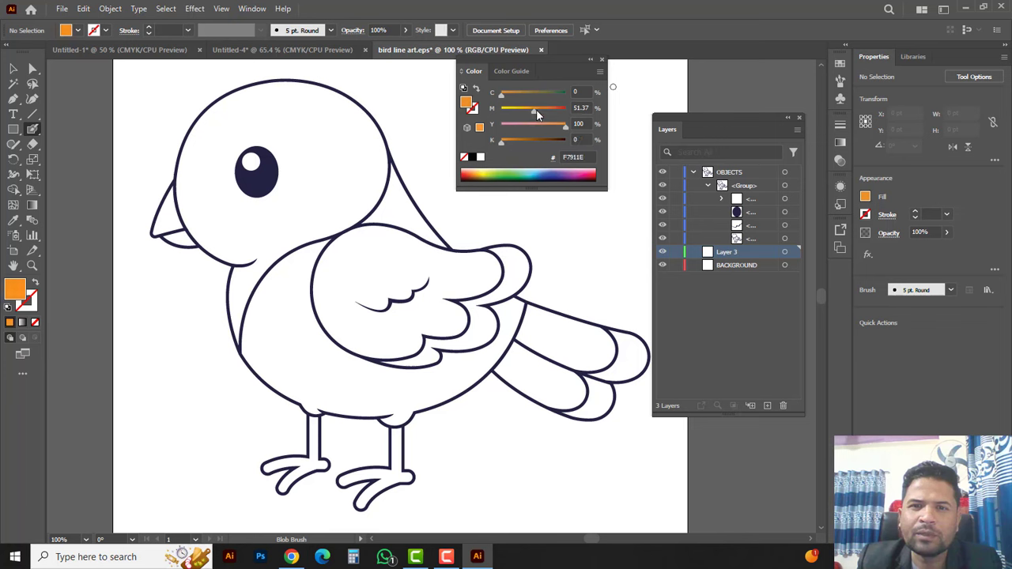
pyautogui.moveTo(542, 116); pyautogui.dragTo(544, 115)
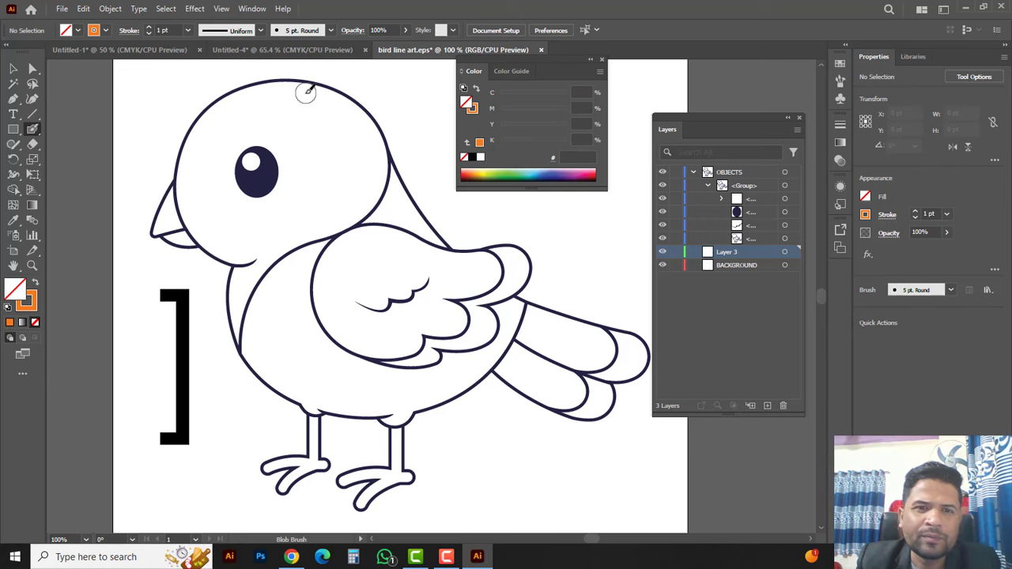
# - Paint an orange band around the inside edge of the bird's head outline with the Blob Brush
pyautogui.keyDown('ctrl'); pyautogui.click(304, 135); pyautogui.keyUp('ctrl')
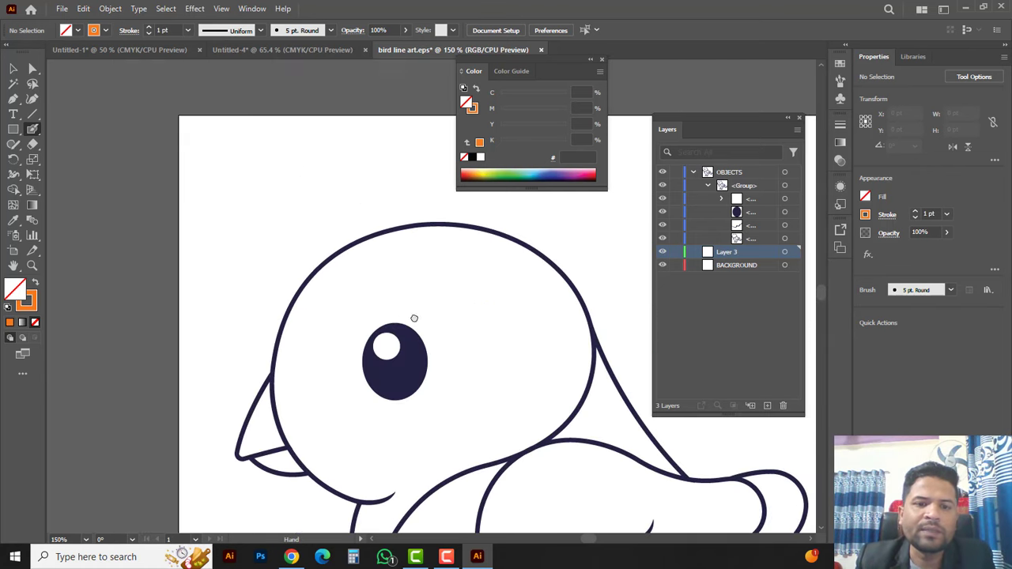
pyautogui.moveTo(413, 318); pyautogui.dragTo(317, 235)
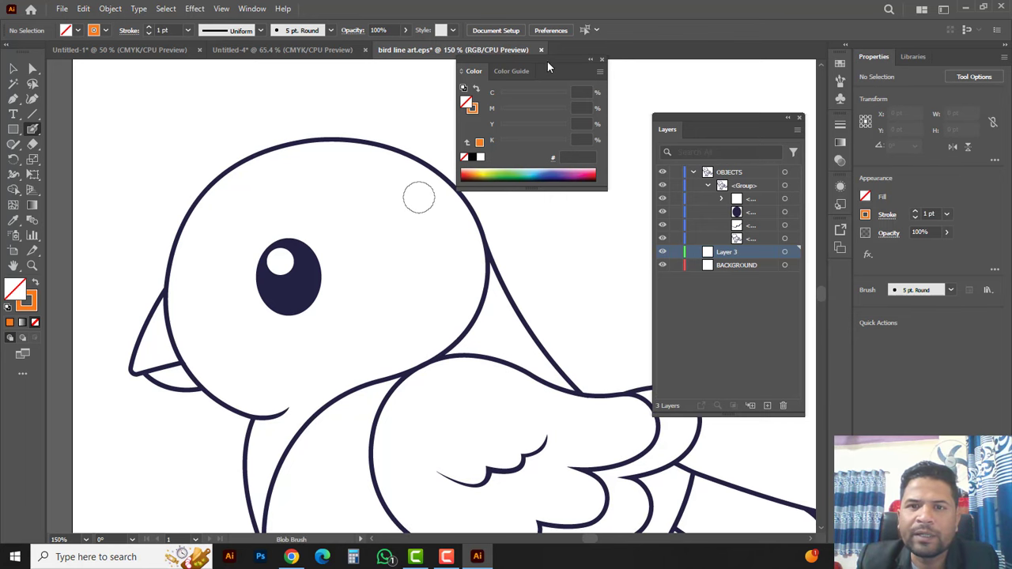
pyautogui.moveTo(547, 64); pyautogui.dragTo(659, 65)
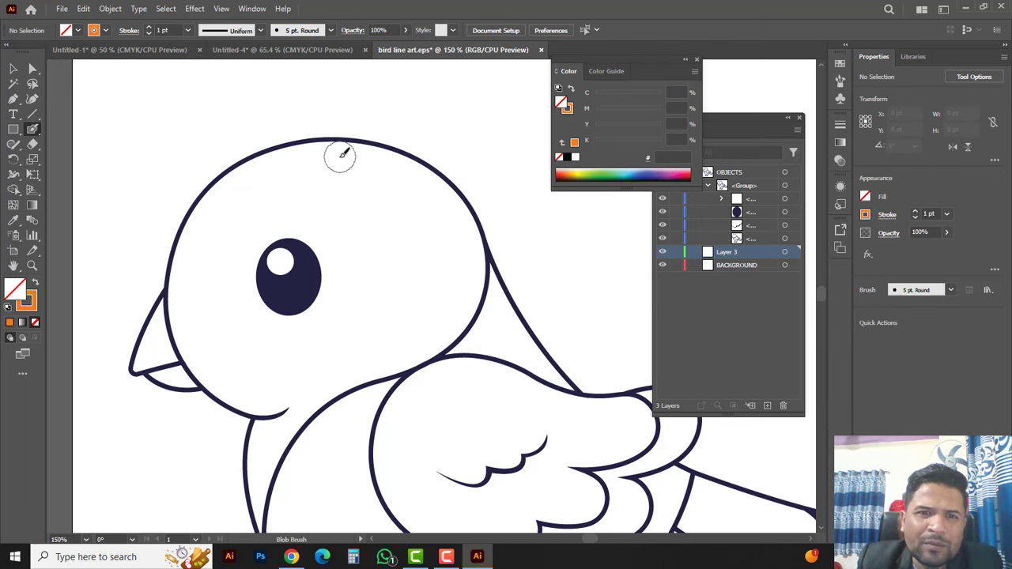
pyautogui.moveTo(339, 155)
pyautogui.mouseDown()
pyautogui.moveTo(409, 170)
pyautogui.moveTo(451, 201)
pyautogui.moveTo(471, 243)
pyautogui.moveTo(470, 294)
pyautogui.moveTo(439, 339)
pyautogui.moveTo(392, 360)
pyautogui.moveTo(289, 396)
pyautogui.moveTo(244, 392)
pyautogui.moveTo(210, 371)
pyautogui.moveTo(188, 327)
pyautogui.moveTo(196, 247)
pyautogui.moveTo(208, 216)
pyautogui.moveTo(261, 177)
pyautogui.moveTo(226, 201)
pyautogui.moveTo(234, 188)
pyautogui.moveTo(263, 167)
pyautogui.moveTo(332, 153)
pyautogui.mouseUp()
pyautogui.hotkey('ctrl', 'z')
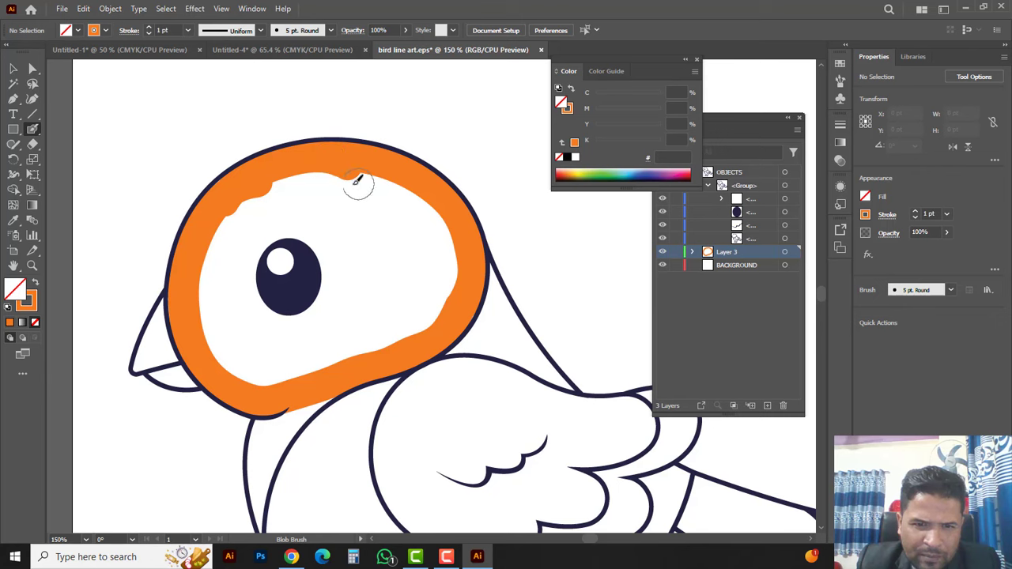
# - Paint the narrow neck area below the head orange, using a smaller brush for its pointed lower end
pyautogui.scroll(-3, 336, 272)
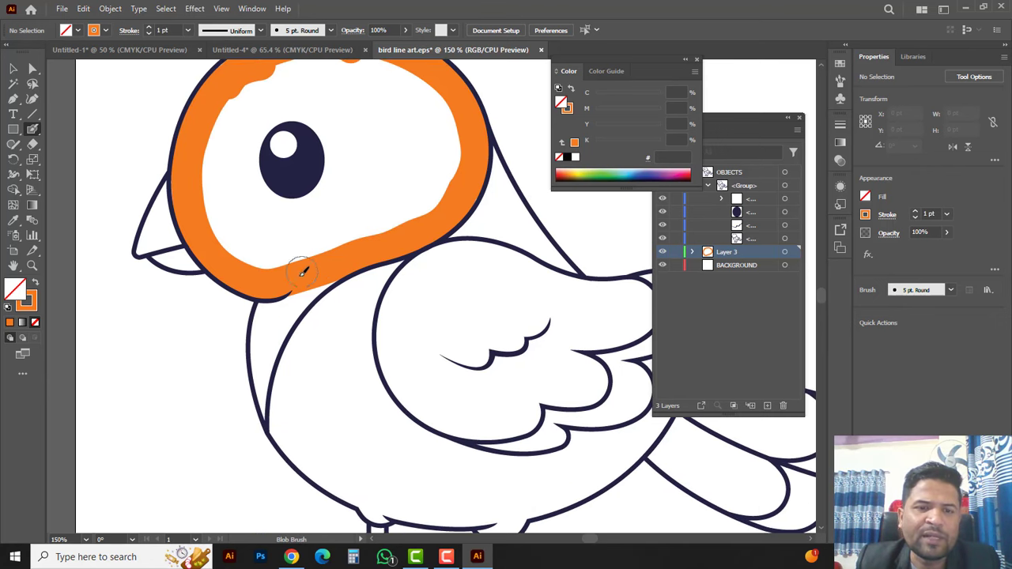
pyautogui.moveTo(328, 273)
pyautogui.mouseDown()
pyautogui.moveTo(267, 342)
pyautogui.moveTo(276, 310)
pyautogui.mouseUp()
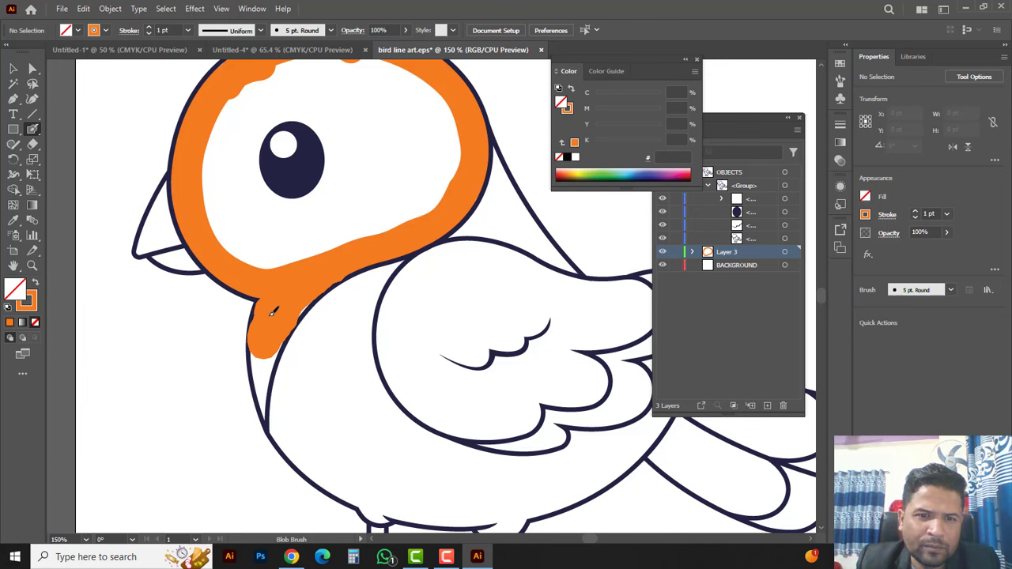
pyautogui.scroll(-2, 303, 292)
pyautogui.press('[')
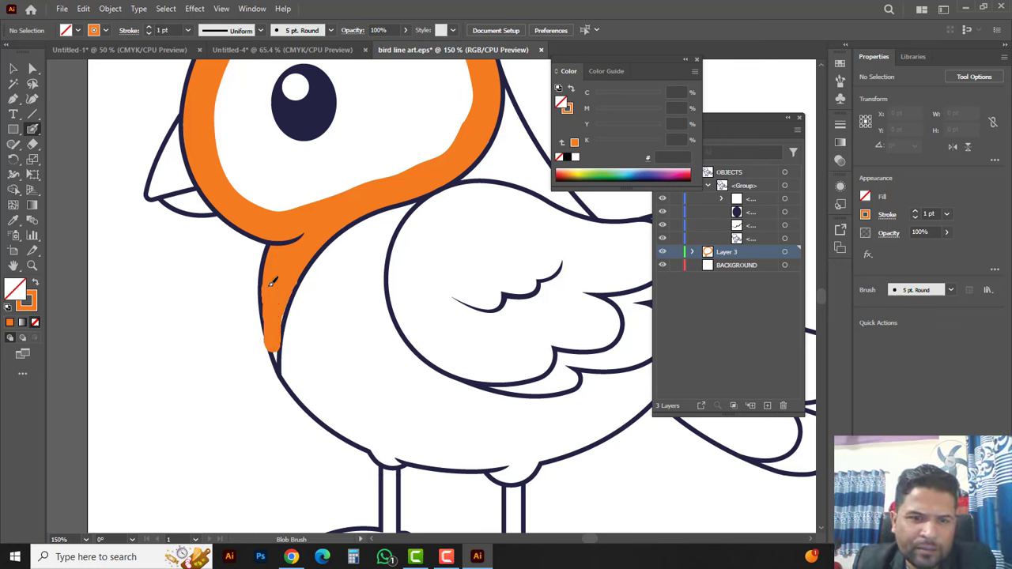
pyautogui.moveTo(270, 284); pyautogui.dragTo(277, 305)
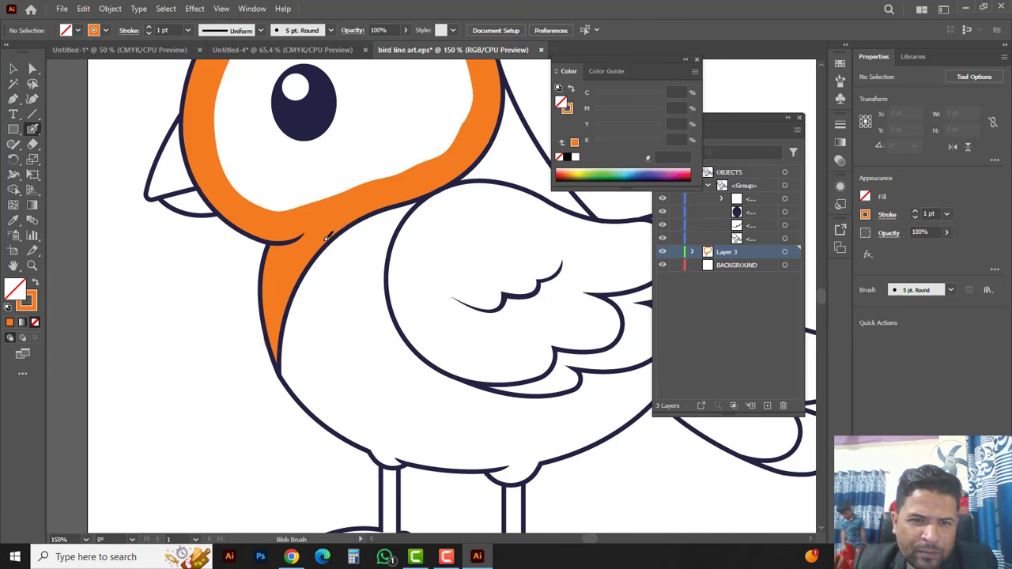
# - Enlarge the Blob Brush and fill the remaining white interior of the bird's head with orange
pyautogui.press(']')
pyautogui.scroll(3, 400, 282)
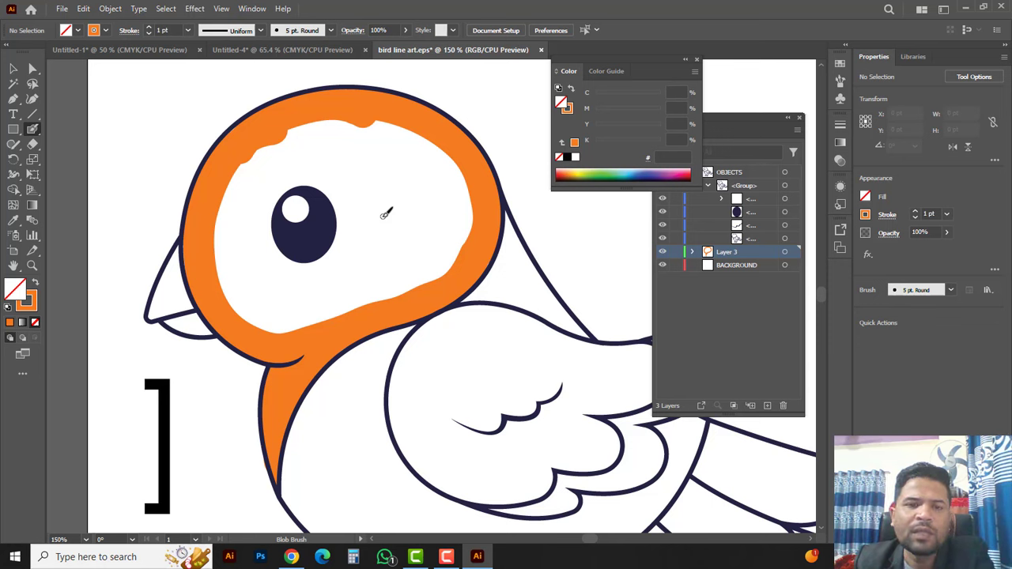
pyautogui.press(']')
pyautogui.press(']')
pyautogui.press(']')
pyautogui.press(']')
pyautogui.press(']')
pyautogui.press(']')
pyautogui.press(']')
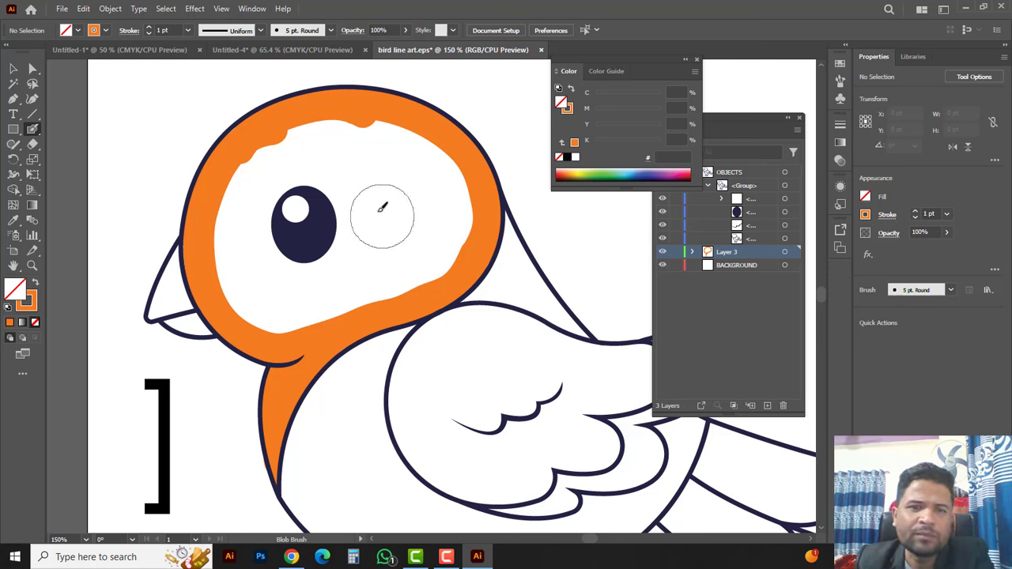
pyautogui.moveTo(348, 156)
pyautogui.mouseDown()
pyautogui.moveTo(392, 150)
pyautogui.moveTo(442, 198)
pyautogui.moveTo(443, 239)
pyautogui.moveTo(429, 257)
pyautogui.moveTo(300, 310)
pyautogui.moveTo(254, 300)
pyautogui.moveTo(234, 267)
pyautogui.moveTo(241, 209)
pyautogui.moveTo(269, 168)
pyautogui.moveTo(321, 145)
pyautogui.moveTo(344, 178)
pyautogui.moveTo(273, 244)
pyautogui.moveTo(330, 263)
pyautogui.moveTo(357, 214)
pyautogui.moveTo(407, 220)
pyautogui.mouseUp()
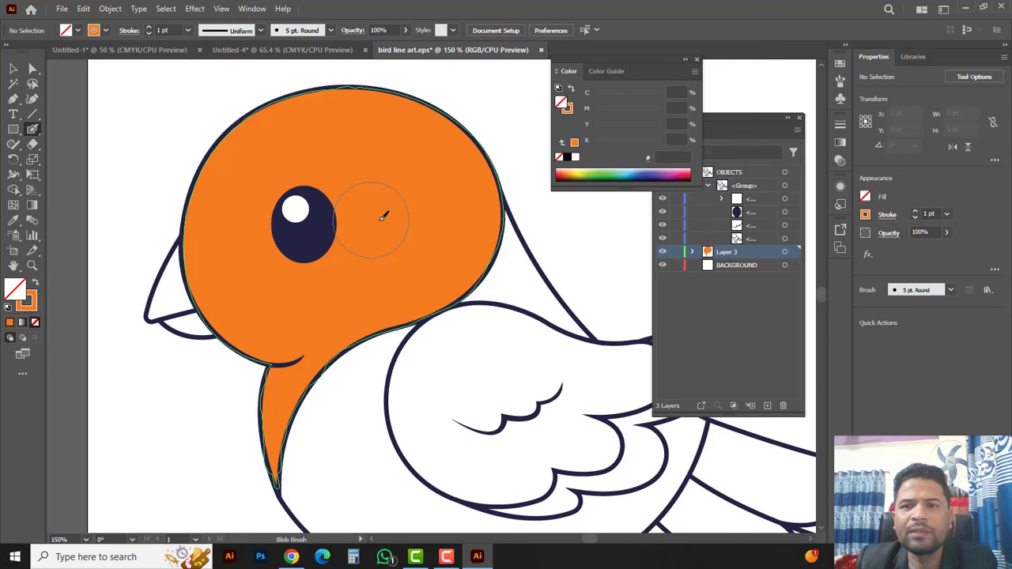
# - Toggle Layer 3's visibility off and on twice to compare the bird with and without the orange paint
pyautogui.hotkey('ctrl', 'shift', 'a')
pyautogui.click(754, 253)
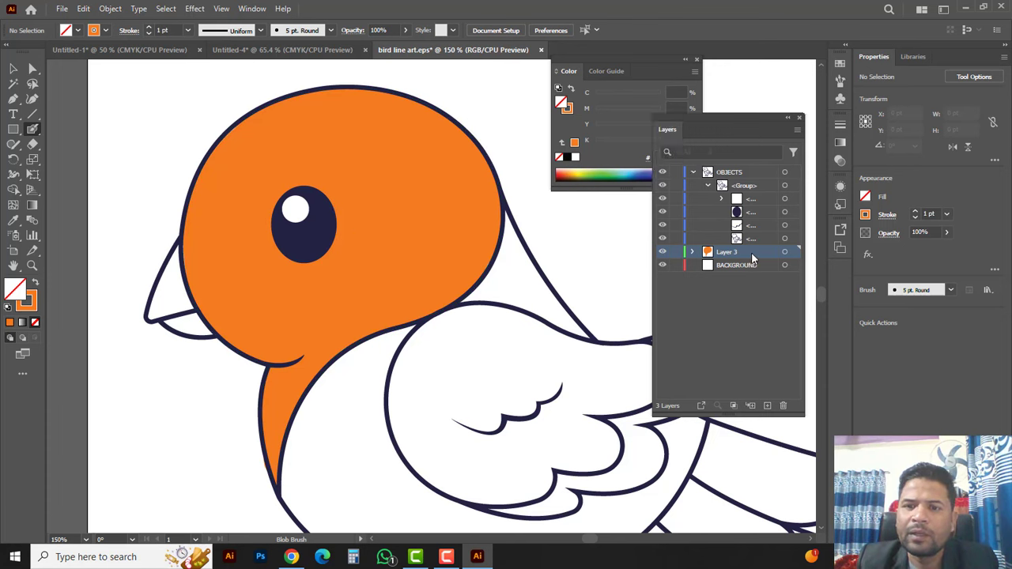
pyautogui.click(663, 251)
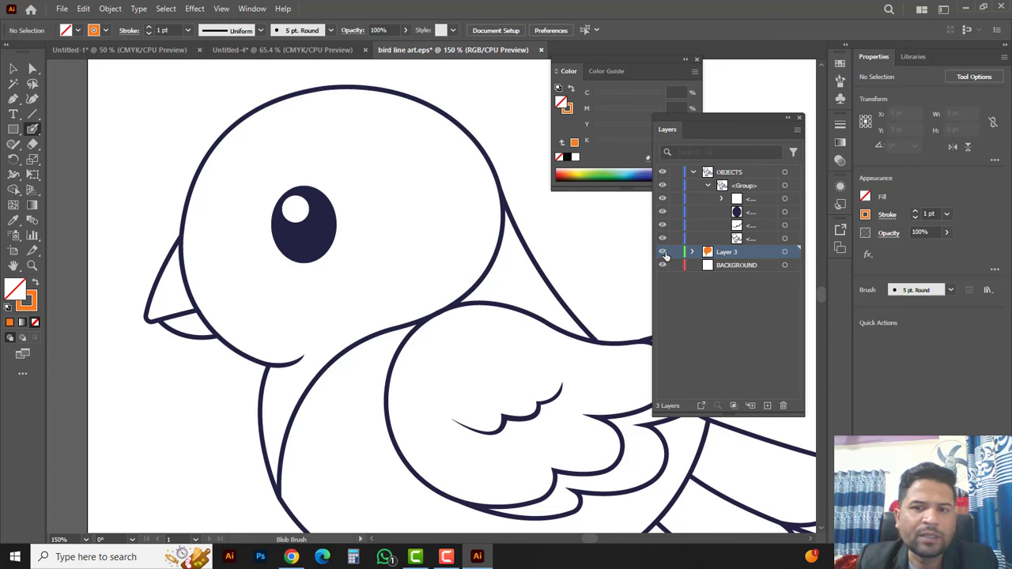
pyautogui.click(663, 251)
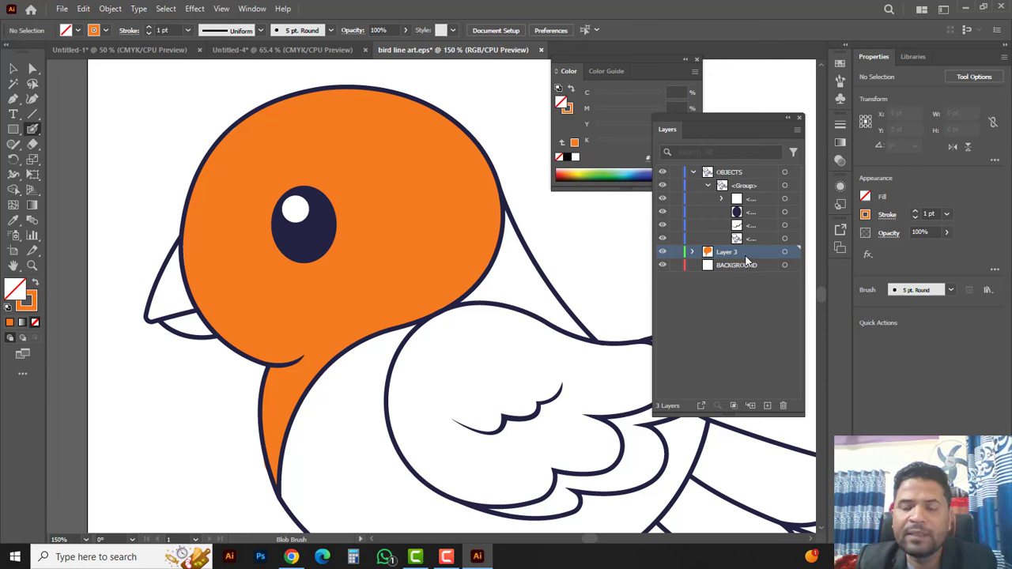
pyautogui.click(662, 253)
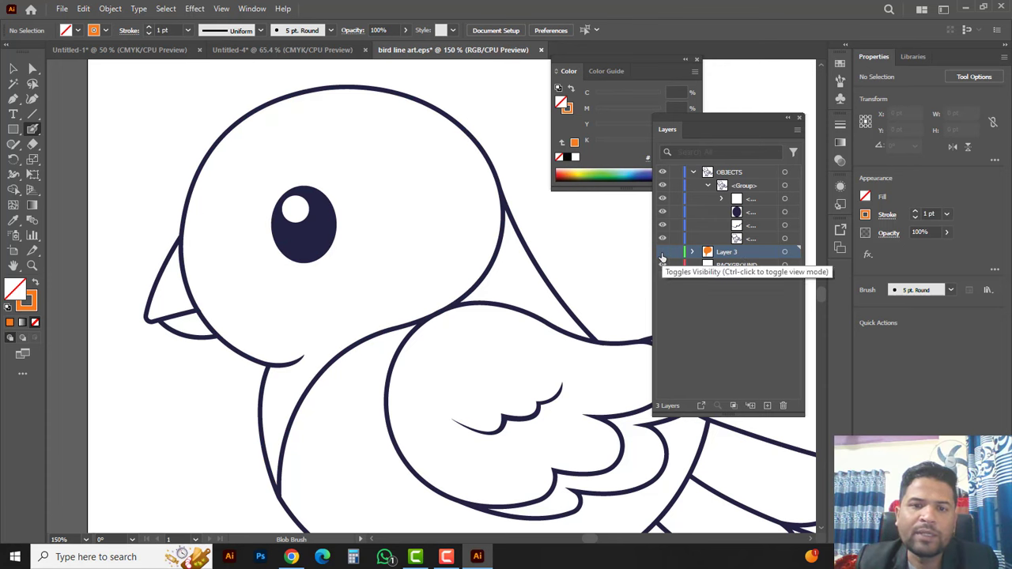
pyautogui.click(662, 252)
pyautogui.hotkey('ctrl', 'alt', 'space')
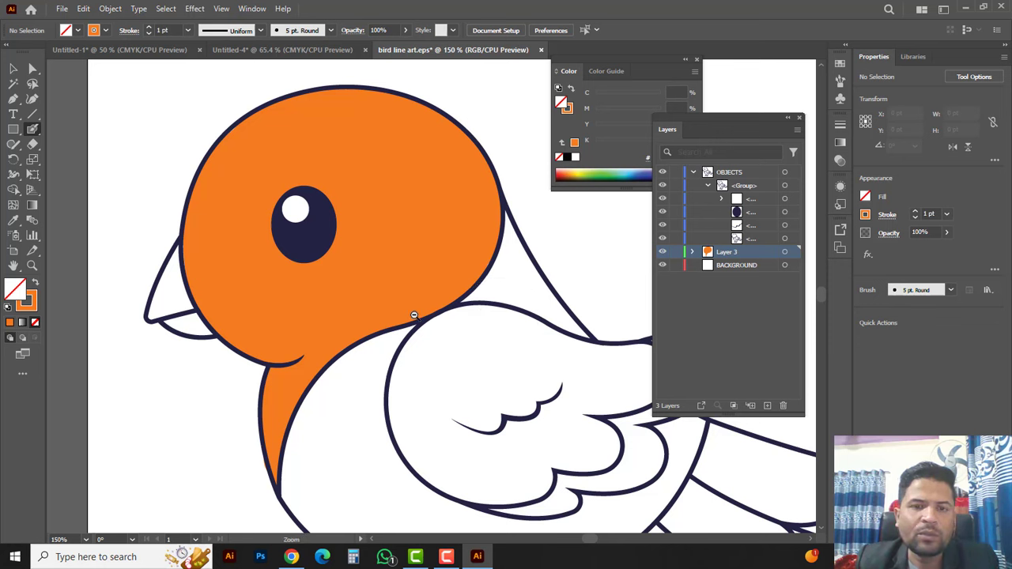
# - Add a new layer above Layer 3 and set the stroke colour to blue with C 98, M 0, Y 0, K 0
pyautogui.click(765, 405)
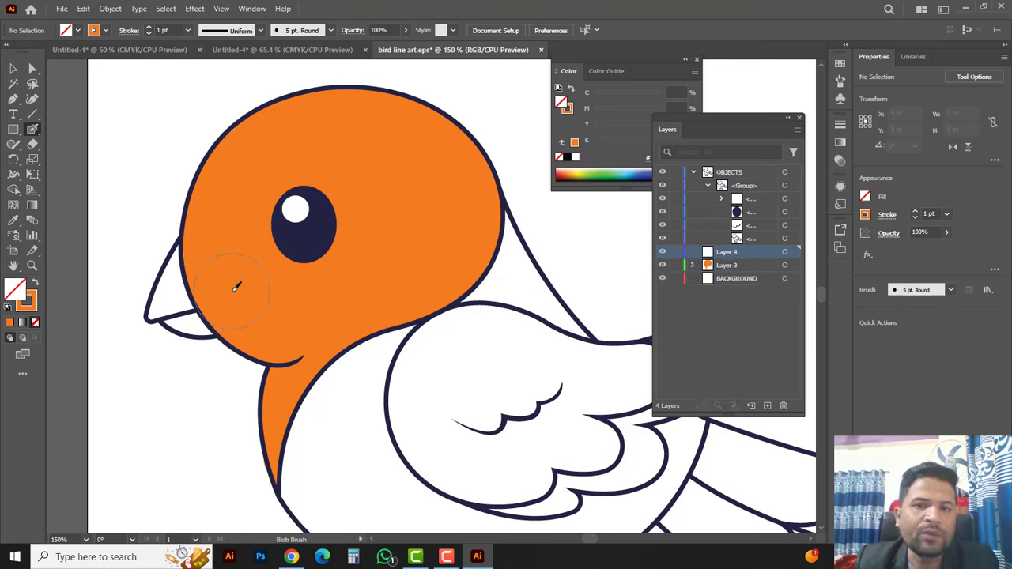
pyautogui.click(567, 108)
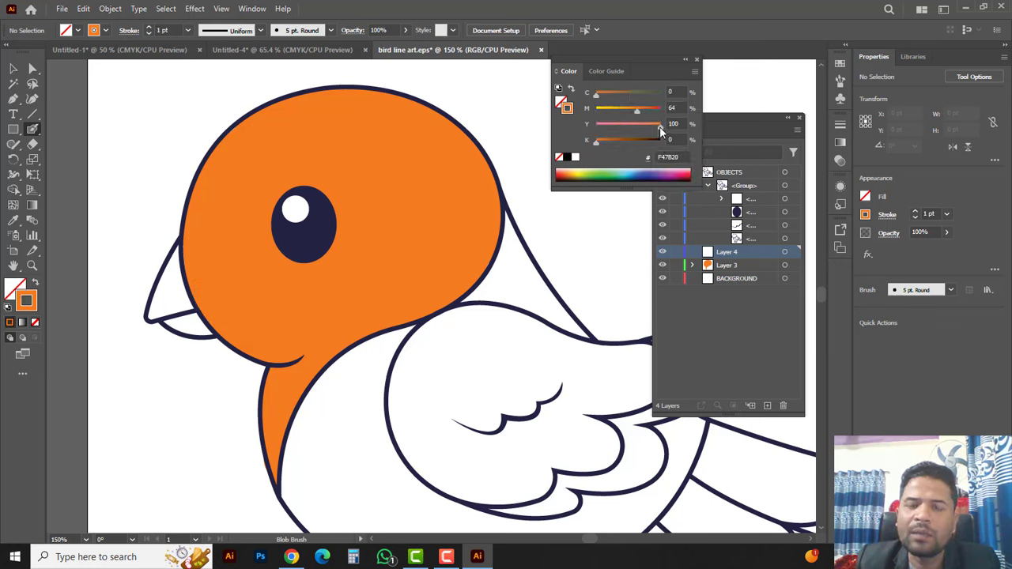
pyautogui.moveTo(659, 126)
pyautogui.mouseDown()
pyautogui.moveTo(596, 126)
pyautogui.moveTo(596, 108)
pyautogui.moveTo(660, 92)
pyautogui.mouseUp()
# - Paint the whole beak blue on Layer 4, overlapping the head, and move that layer beneath Layer 3
pyautogui.moveTo(194, 285)
pyautogui.mouseDown()
pyautogui.moveTo(162, 304)
pyautogui.moveTo(182, 320)
pyautogui.moveTo(230, 292)
pyautogui.moveTo(207, 285)
pyautogui.mouseUp()
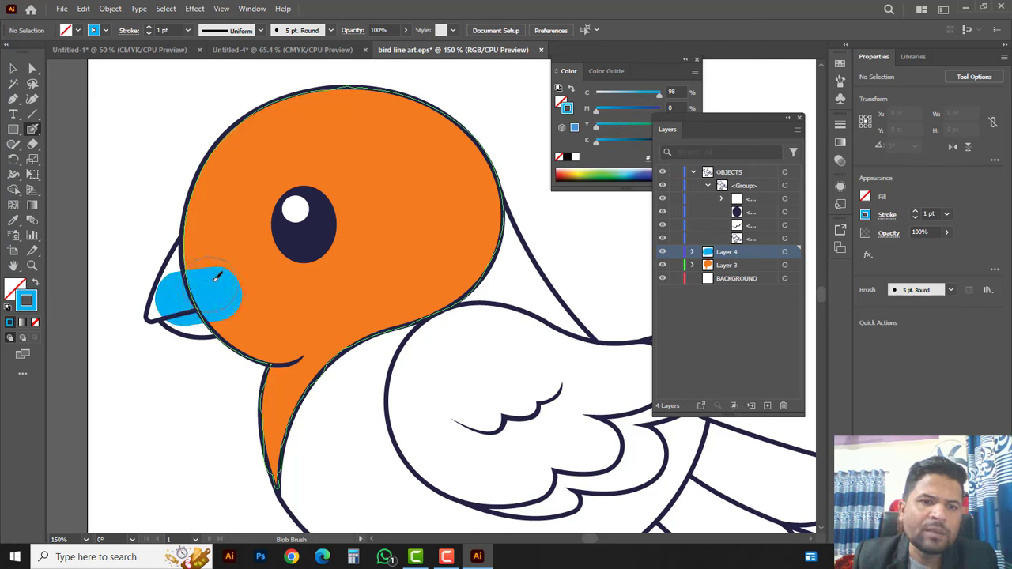
pyautogui.press('[')
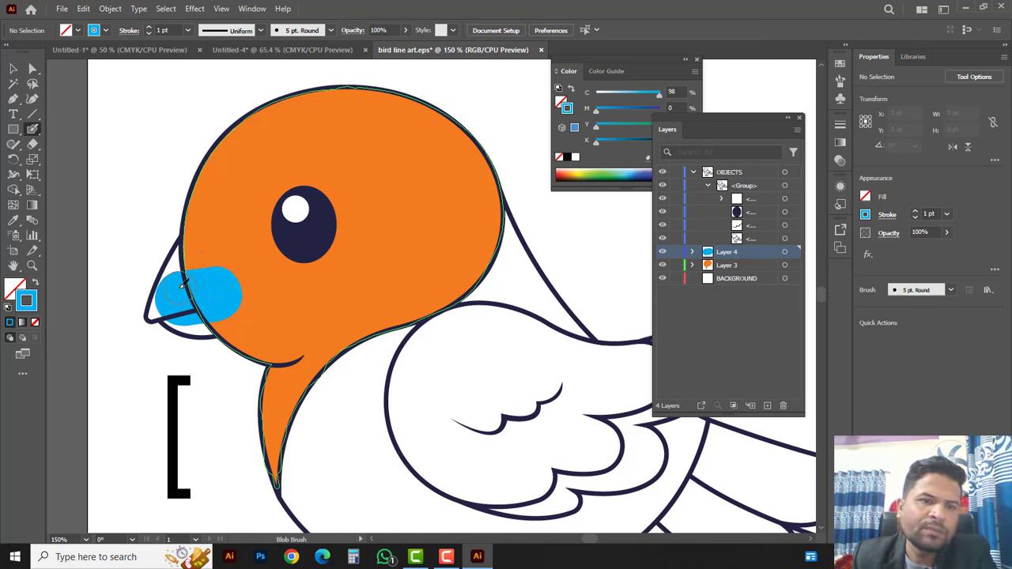
pyautogui.moveTo(182, 286)
pyautogui.mouseDown()
pyautogui.moveTo(185, 255)
pyautogui.moveTo(159, 293)
pyautogui.moveTo(173, 311)
pyautogui.moveTo(213, 335)
pyautogui.moveTo(236, 320)
pyautogui.mouseUp()
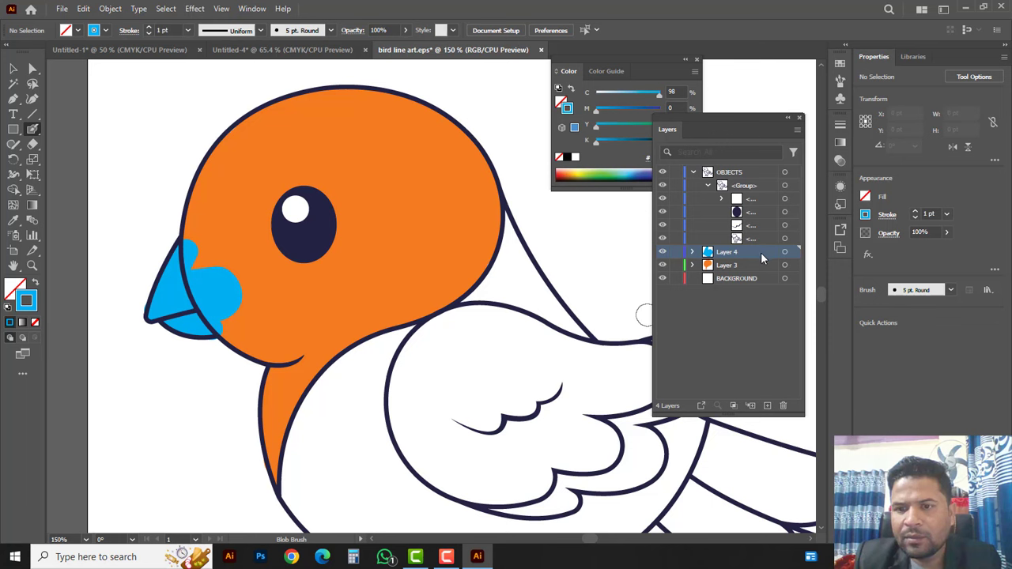
pyautogui.moveTo(761, 252); pyautogui.dragTo(762, 269)
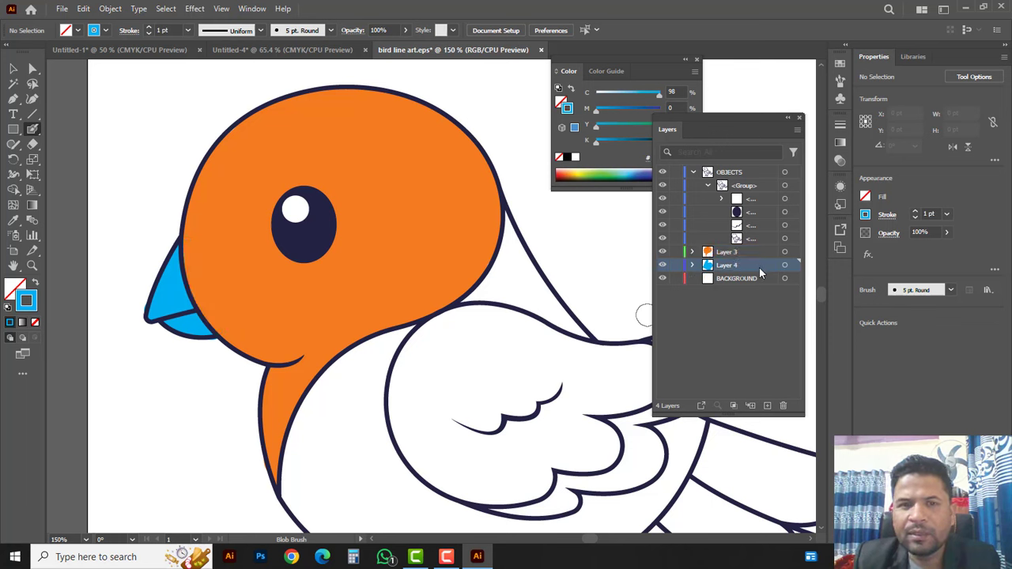
# - Add a new layer directly above BACKGROUND for the tail and set the stroke colour to green with C 98, M 0, Y 100, K 0
pyautogui.press('z')
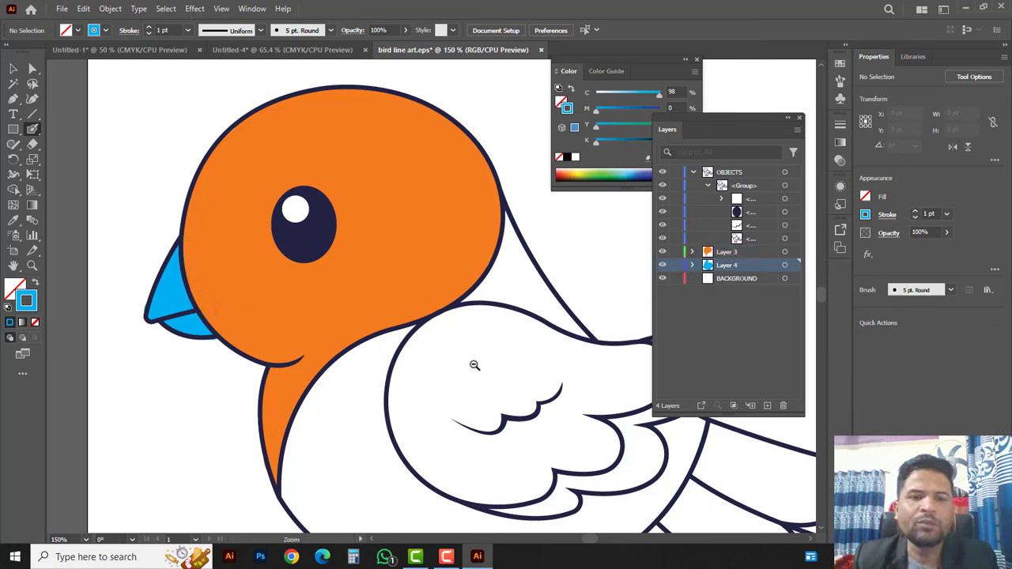
pyautogui.keyDown('alt'); pyautogui.click(493, 368); pyautogui.keyUp('alt')
pyautogui.moveTo(501, 397); pyautogui.dragTo(467, 345)
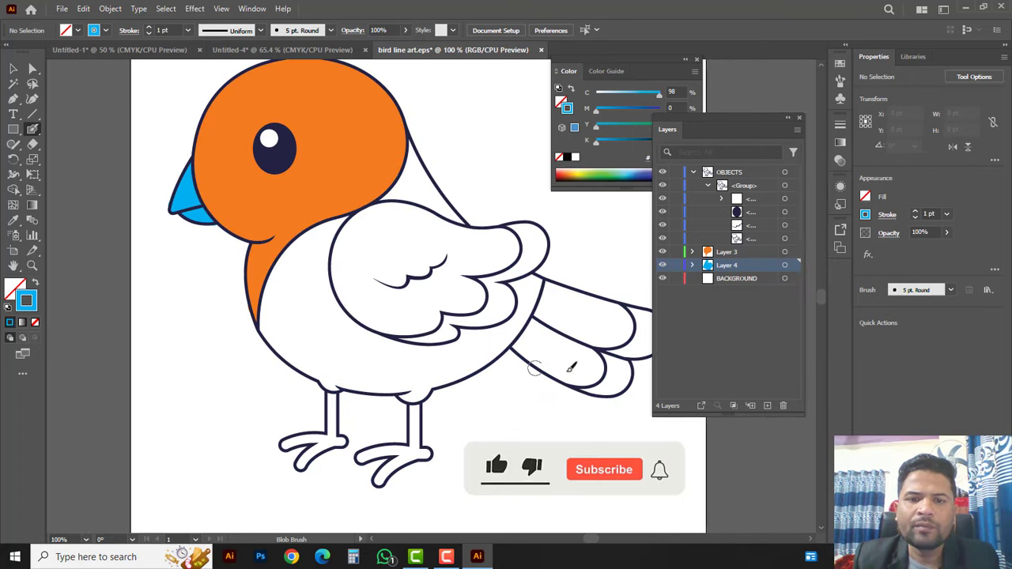
pyautogui.moveTo(570, 368); pyautogui.dragTo(451, 360)
pyautogui.click(472, 325)
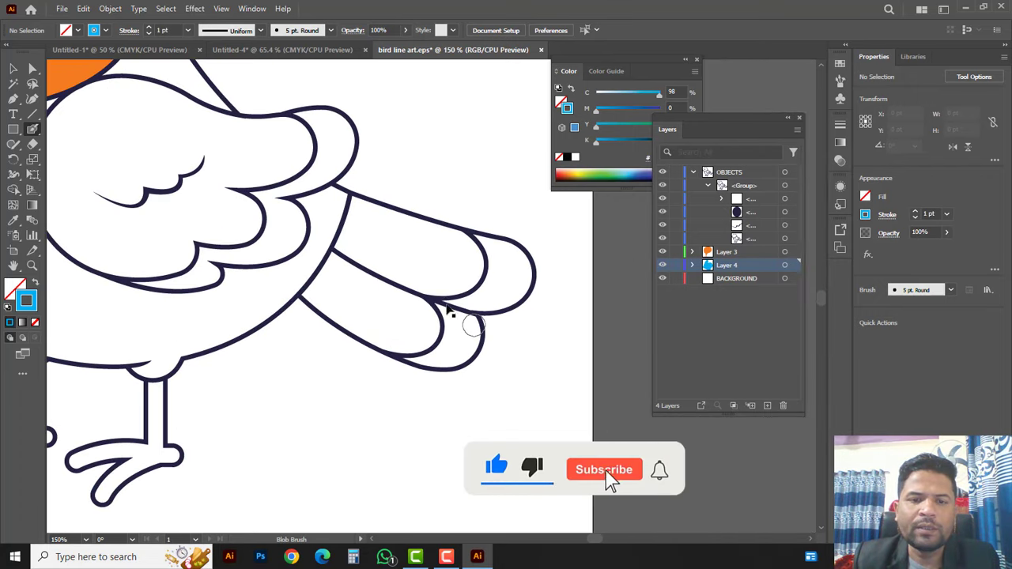
pyautogui.hotkey('shift', 'b')
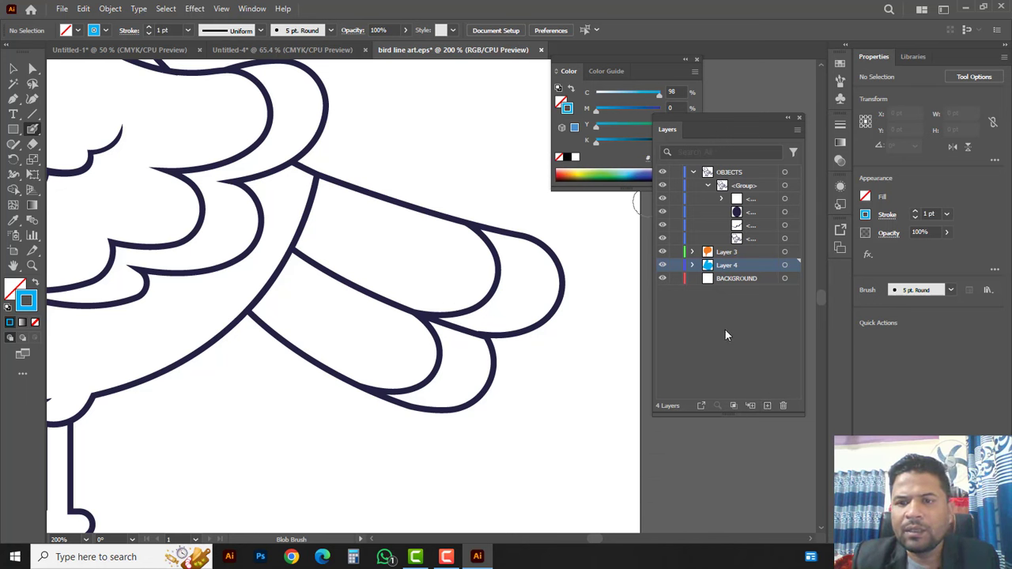
pyautogui.click(761, 278)
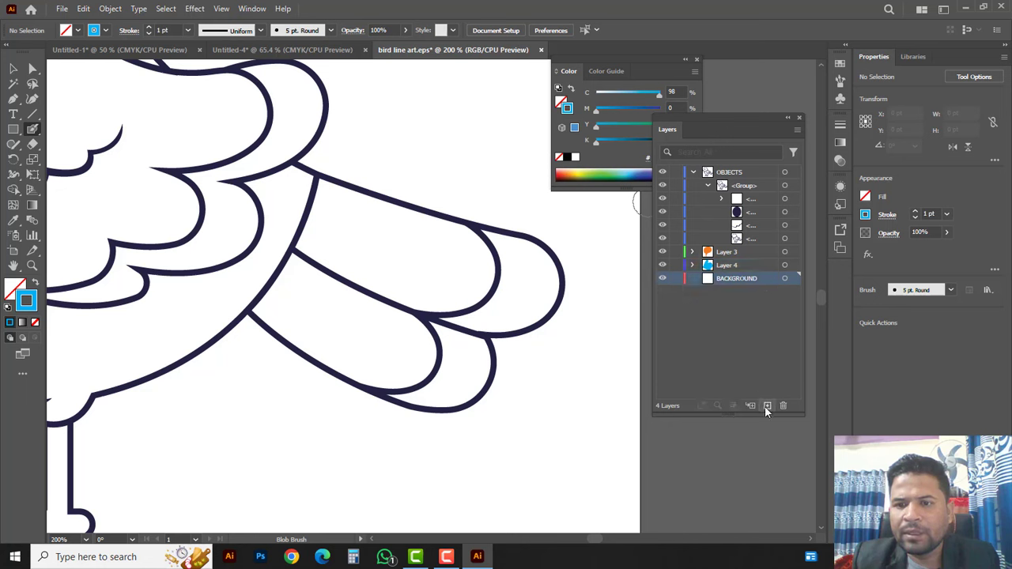
pyautogui.click(766, 406)
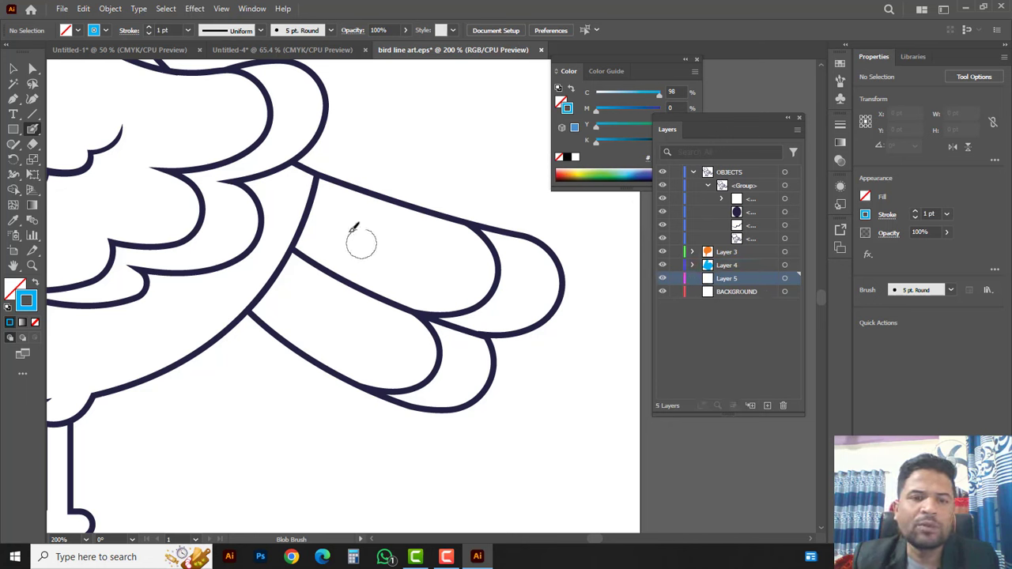
pyautogui.click(649, 78)
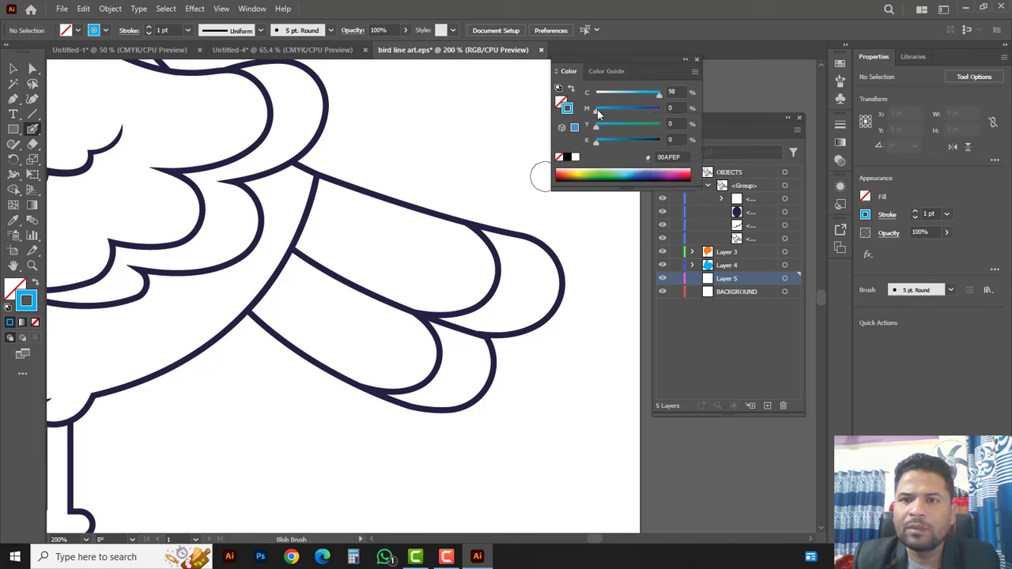
pyautogui.moveTo(631, 128); pyautogui.dragTo(661, 124)
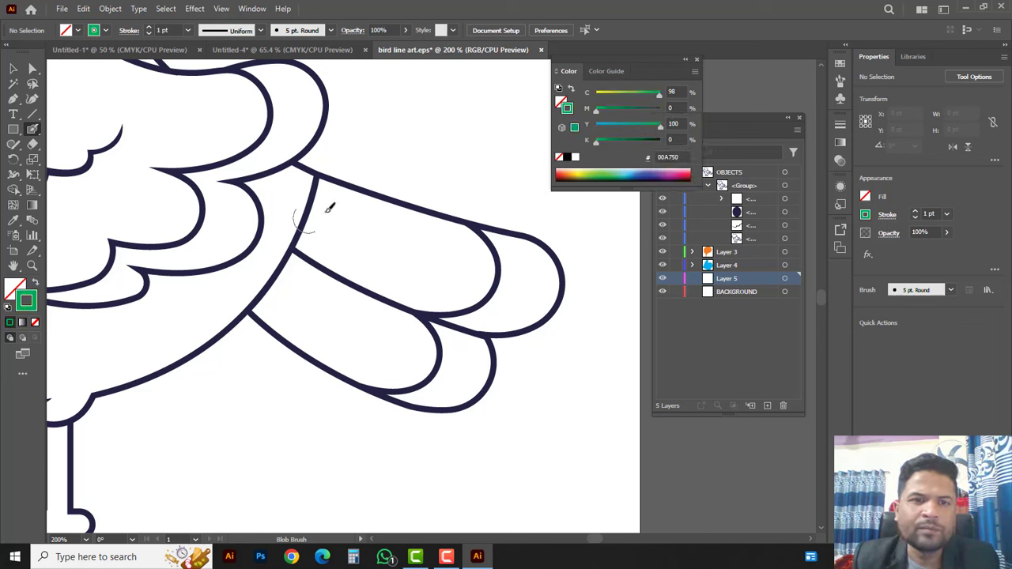
# - Paint the whole tail green on Layer 5, following the outline first and filling the interior with a larger brush
pyautogui.moveTo(320, 186)
pyautogui.mouseDown()
pyautogui.moveTo(539, 263)
pyautogui.moveTo(548, 283)
pyautogui.moveTo(537, 307)
pyautogui.moveTo(446, 311)
pyautogui.moveTo(427, 223)
pyautogui.mouseUp()
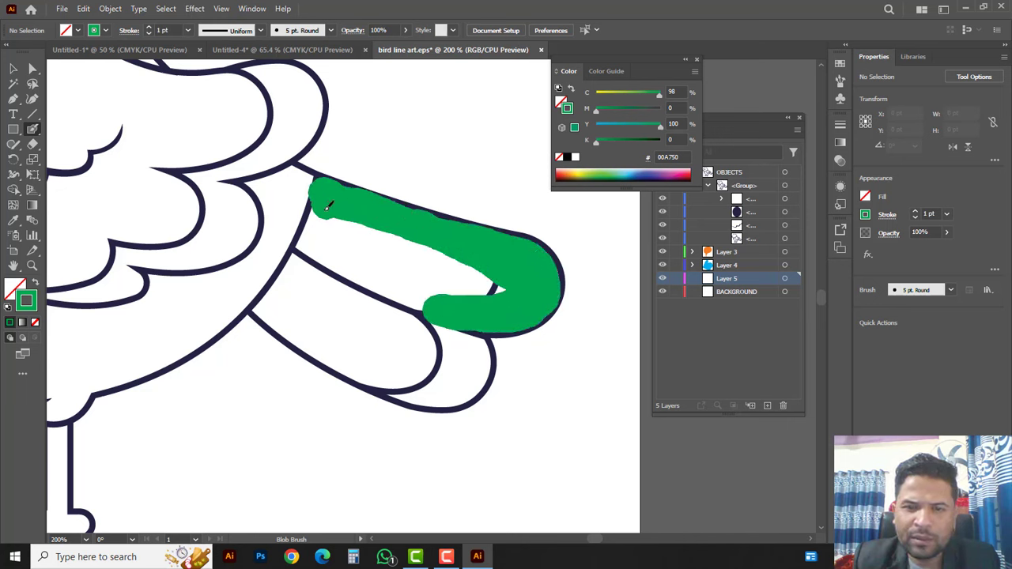
pyautogui.moveTo(328, 205)
pyautogui.mouseDown()
pyautogui.moveTo(266, 306)
pyautogui.moveTo(351, 362)
pyautogui.moveTo(433, 392)
pyautogui.moveTo(464, 391)
pyautogui.moveTo(480, 375)
pyautogui.moveTo(460, 348)
pyautogui.mouseUp()
pyautogui.press(']')
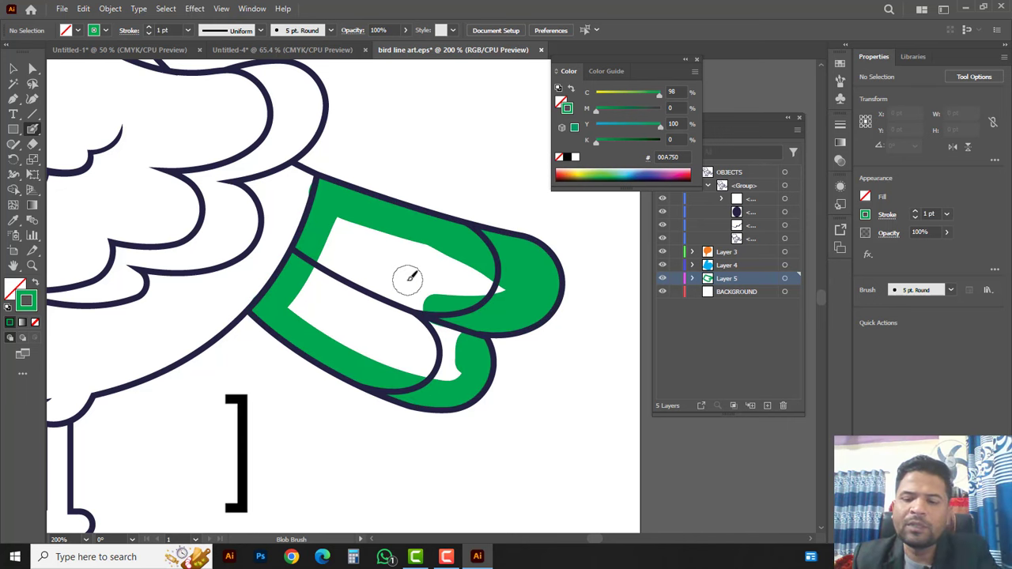
pyautogui.press(']')
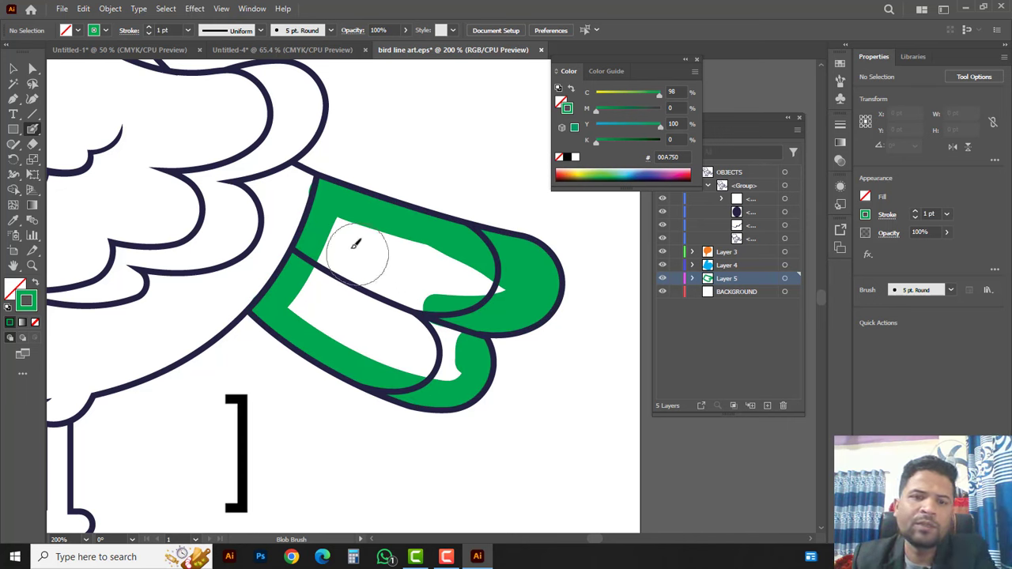
pyautogui.moveTo(350, 244)
pyautogui.mouseDown()
pyautogui.moveTo(502, 285)
pyautogui.moveTo(409, 309)
pyautogui.moveTo(455, 341)
pyautogui.moveTo(435, 374)
pyautogui.moveTo(388, 361)
pyautogui.moveTo(342, 313)
pyautogui.moveTo(311, 302)
pyautogui.moveTo(332, 271)
pyautogui.moveTo(391, 311)
pyautogui.mouseUp()
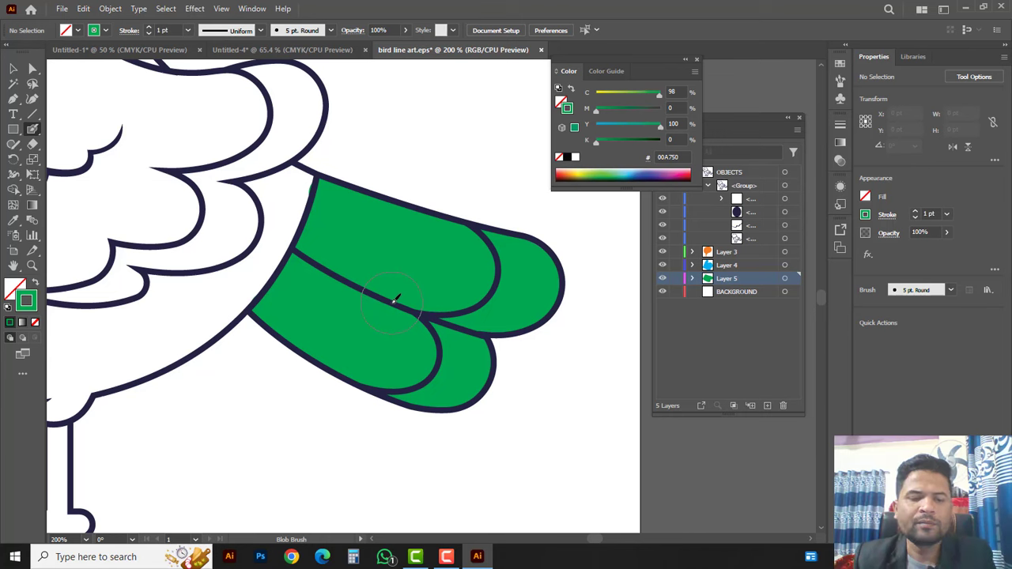
pyautogui.keyDown('ctrl'); pyautogui.keyDown('alt'); pyautogui.click(345, 297); pyautogui.keyUp('alt'); pyautogui.keyUp('ctrl')
pyautogui.keyDown('ctrl'); pyautogui.keyDown('alt'); pyautogui.click(344, 296); pyautogui.keyUp('alt'); pyautogui.keyUp('ctrl')
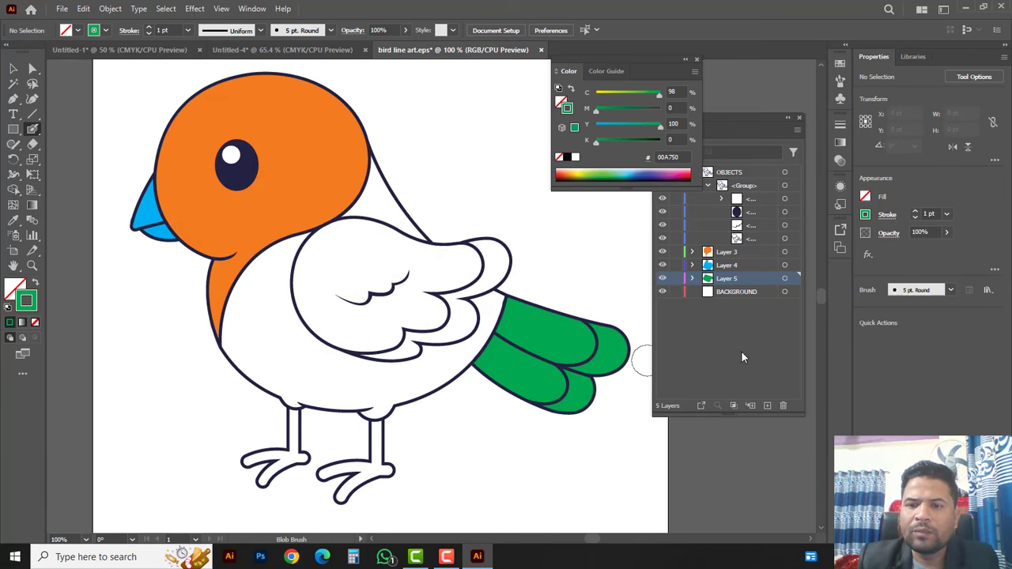
# - Add a new layer directly above BACKGROUND for the wing and set the stroke colour to pink E61563
pyautogui.click(764, 294)
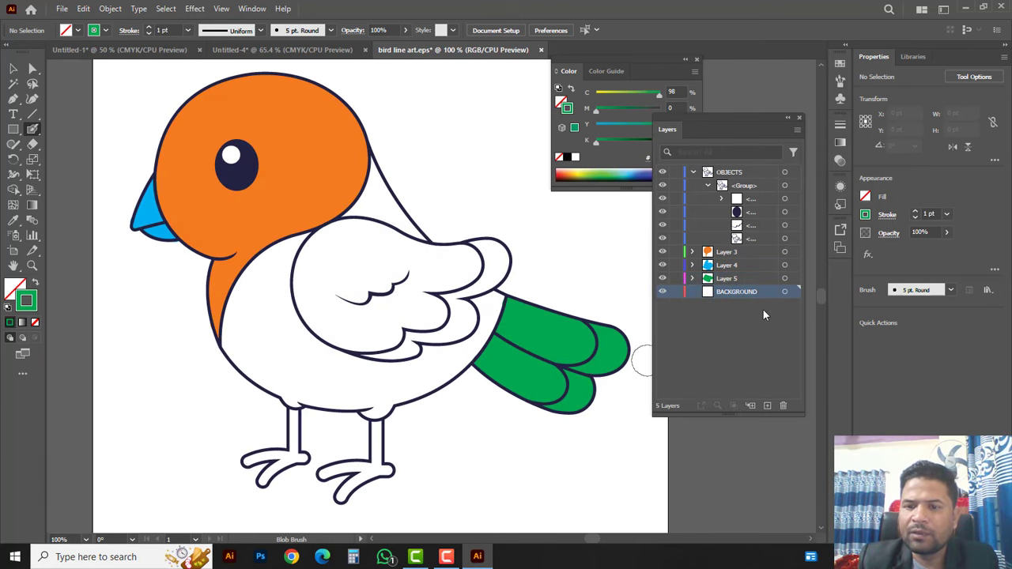
pyautogui.click(767, 404)
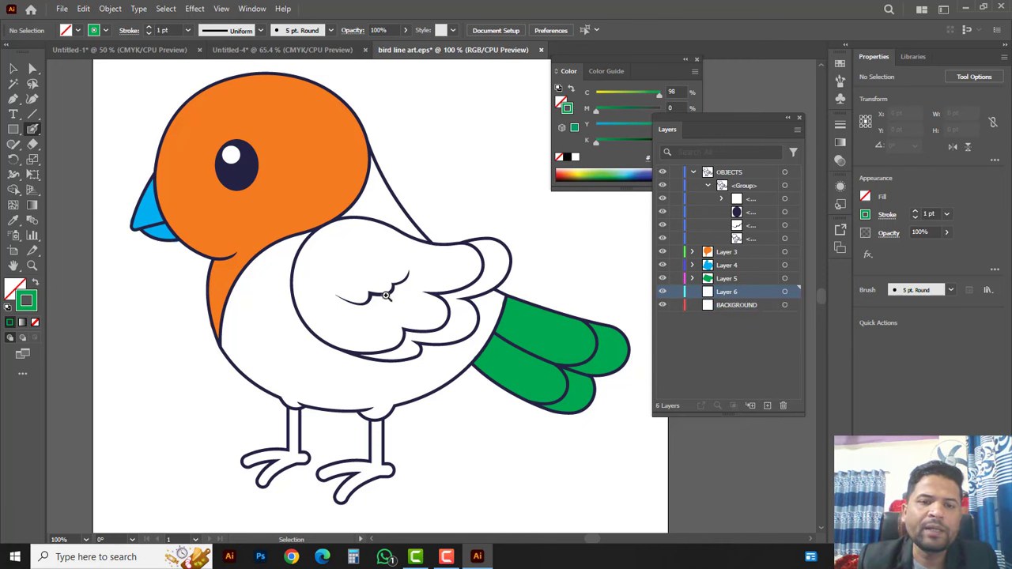
pyautogui.keyDown('ctrl'); pyautogui.click(294, 295); pyautogui.keyUp('ctrl')
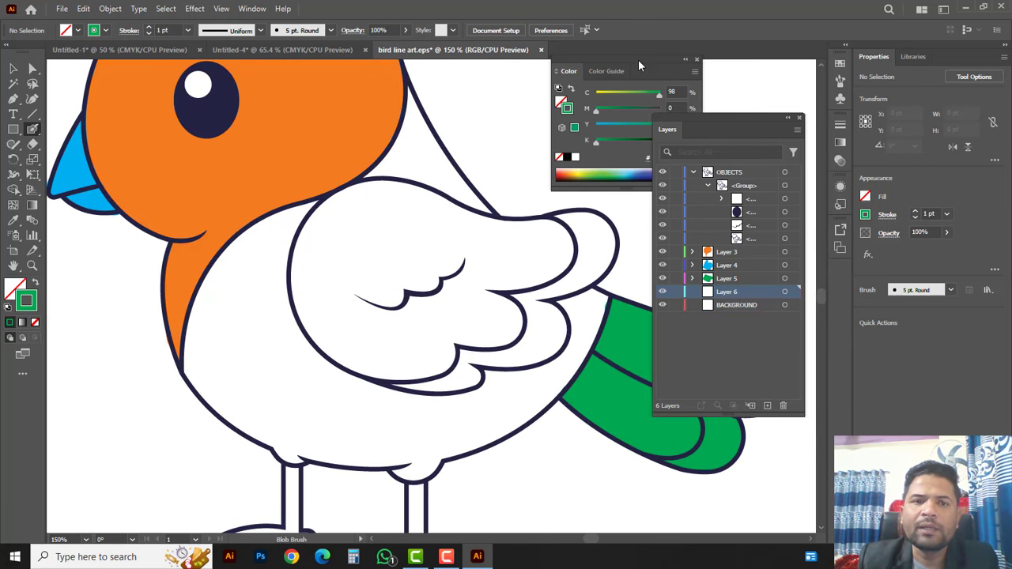
pyautogui.click(642, 70)
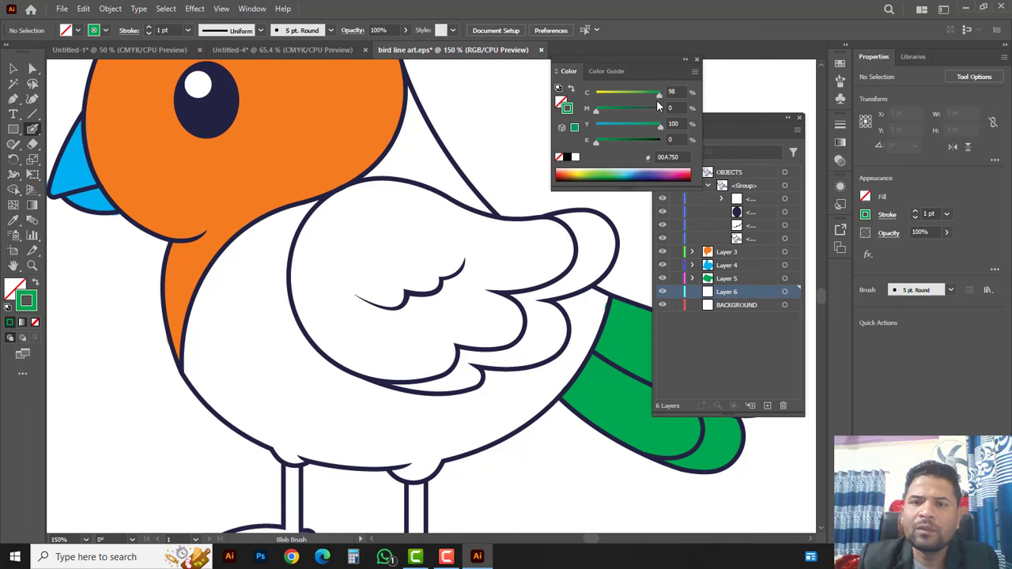
pyautogui.moveTo(603, 92); pyautogui.dragTo(593, 92)
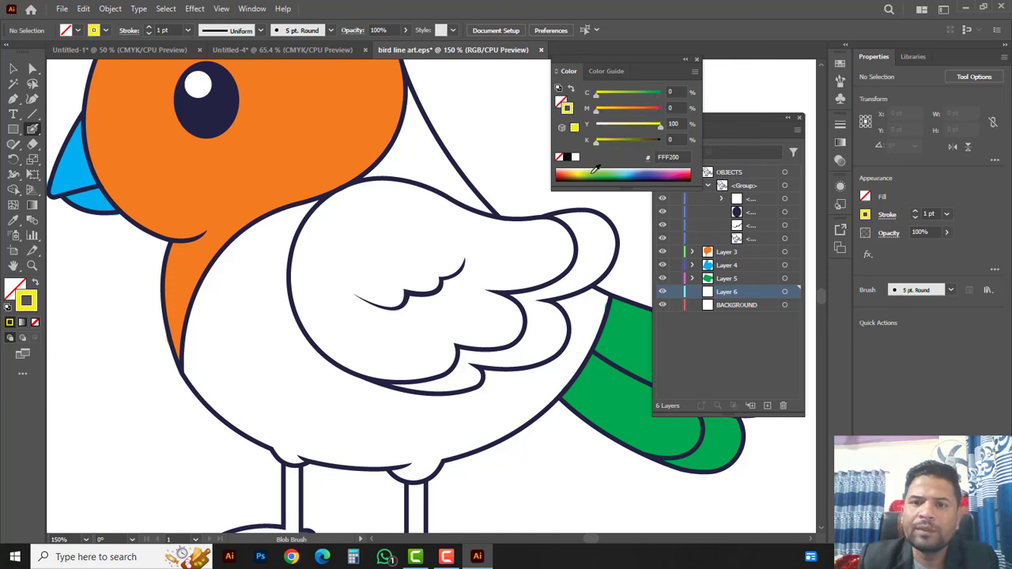
pyautogui.click(684, 170)
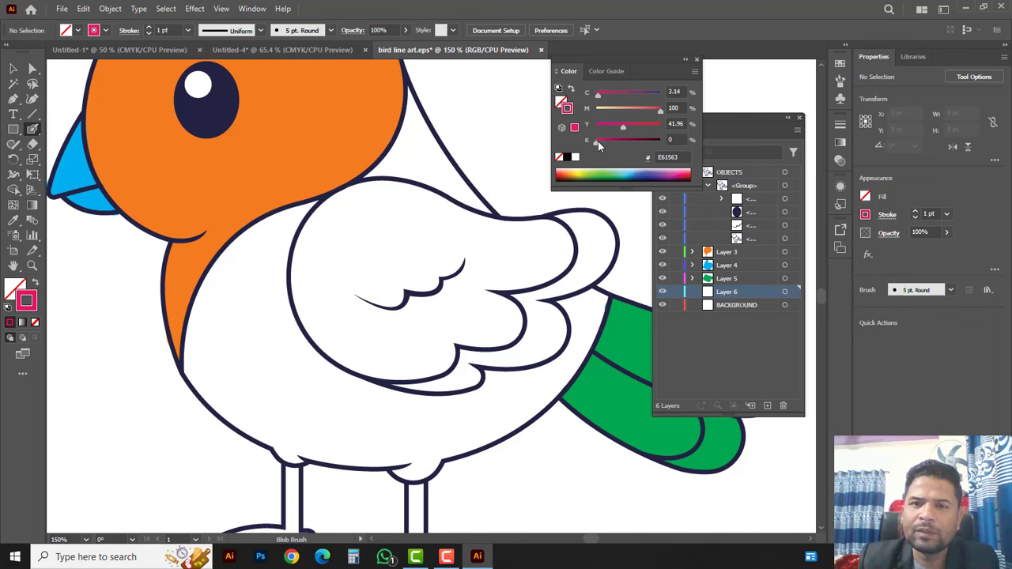
pyautogui.moveTo(598, 141); pyautogui.dragTo(618, 141)
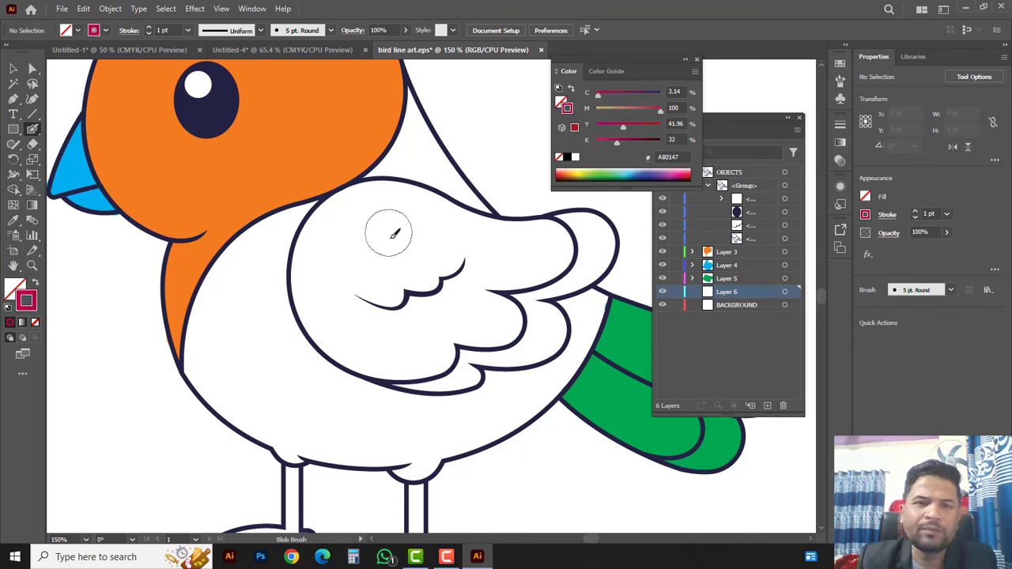
pyautogui.hotkey('ctrl', 'z')
# - Paint the whole wing pink on Layer 6, covering all the feathers up to the outline
pyautogui.moveTo(334, 215); pyautogui.dragTo(356, 205)
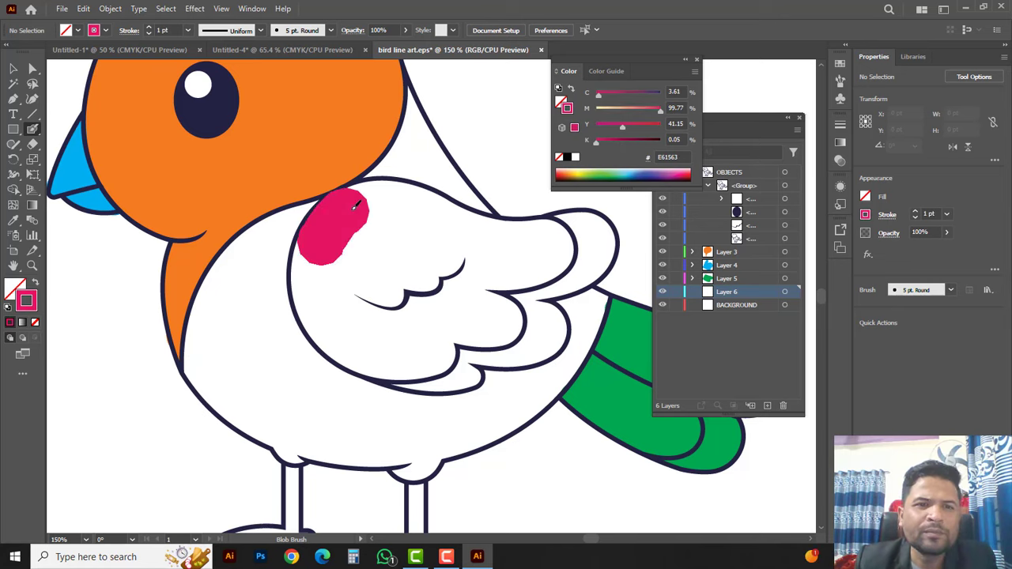
pyautogui.hotkey('ctrl', '+')
pyautogui.moveTo(248, 169)
pyautogui.mouseDown()
pyautogui.moveTo(302, 175)
pyautogui.moveTo(445, 223)
pyautogui.moveTo(536, 213)
pyautogui.moveTo(546, 241)
pyautogui.moveTo(456, 318)
pyautogui.moveTo(487, 339)
pyautogui.moveTo(473, 358)
pyautogui.moveTo(427, 358)
pyautogui.moveTo(357, 388)
pyautogui.moveTo(377, 398)
pyautogui.moveTo(325, 398)
pyautogui.moveTo(264, 374)
pyautogui.moveTo(198, 331)
pyautogui.moveTo(177, 268)
pyautogui.moveTo(249, 221)
pyautogui.moveTo(304, 344)
pyautogui.moveTo(250, 327)
pyautogui.moveTo(237, 301)
pyautogui.mouseUp()
pyautogui.press('v')
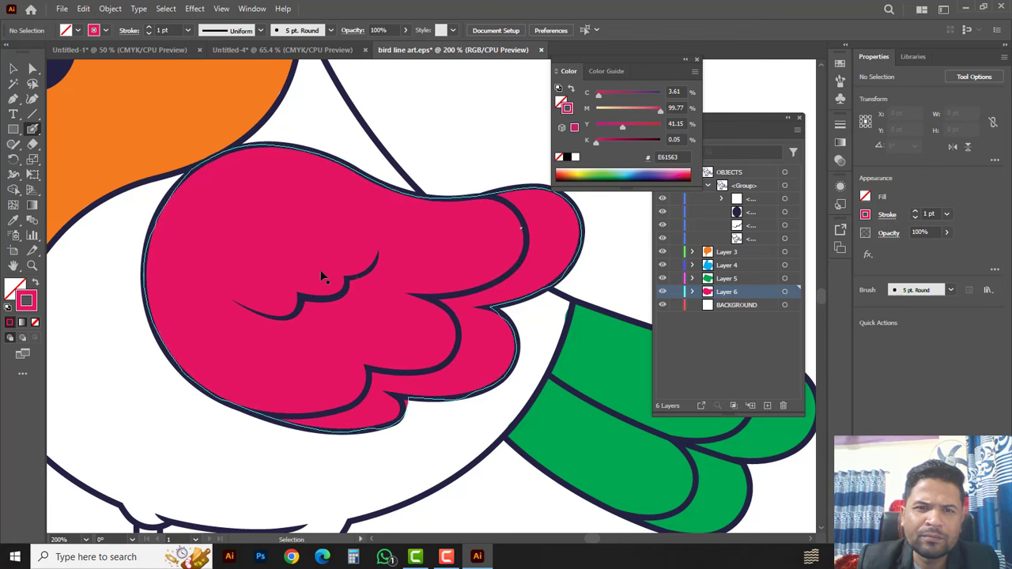
pyautogui.hotkey('ctrl', '1')
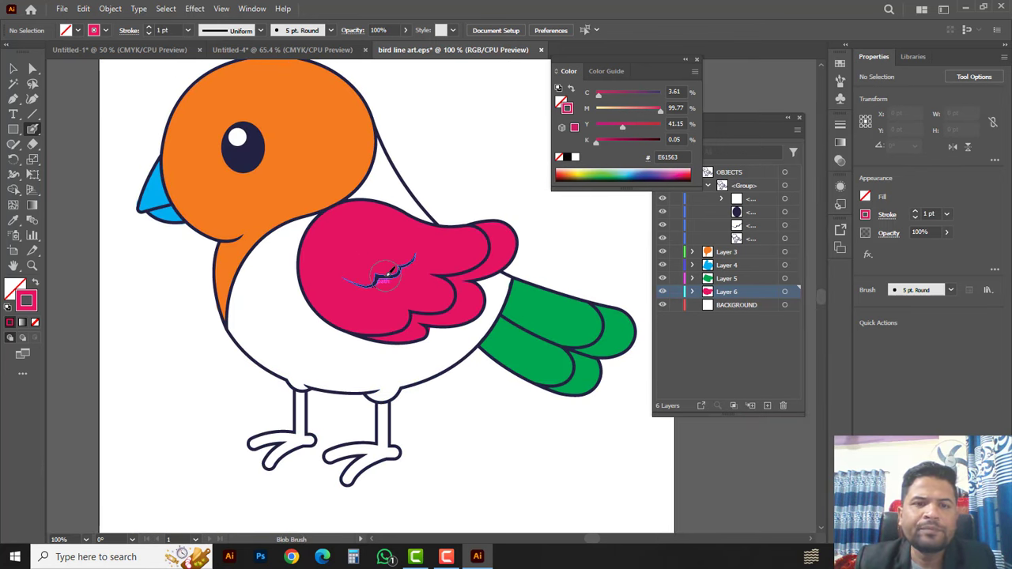
pyautogui.moveTo(302, 211); pyautogui.dragTo(299, 263)
pyautogui.moveTo(288, 358); pyautogui.dragTo(299, 307)
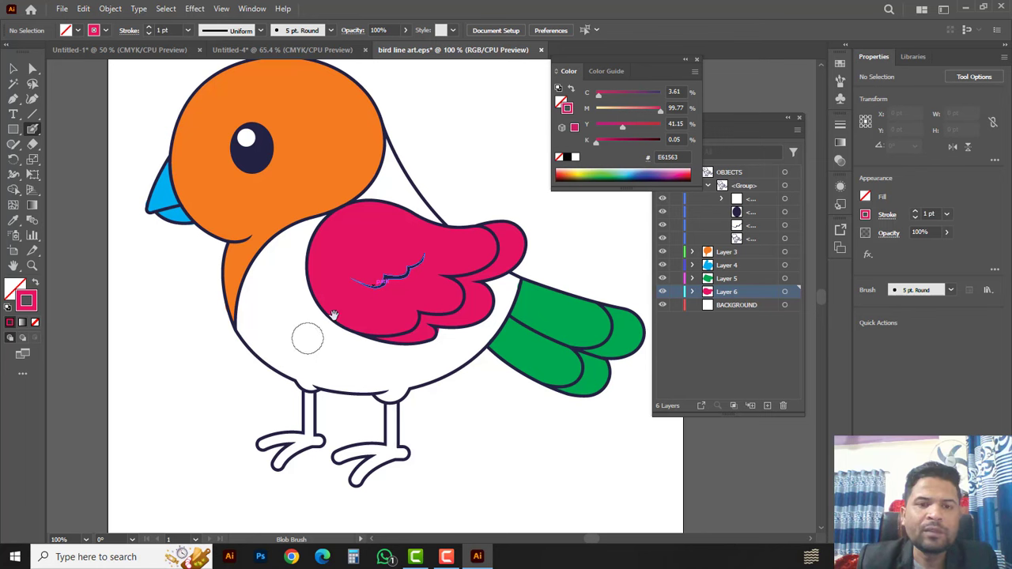
pyautogui.scroll(1, 307, 337)
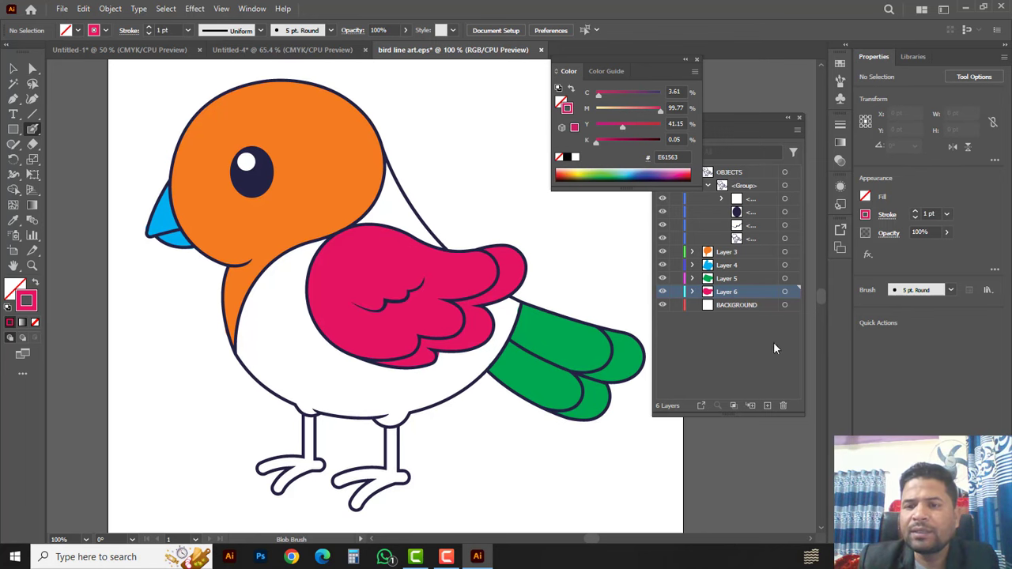
# - Add a new layer directly above BACKGROUND for the body and set the stroke colour to red with C 0 and Y 100
pyautogui.click(764, 305)
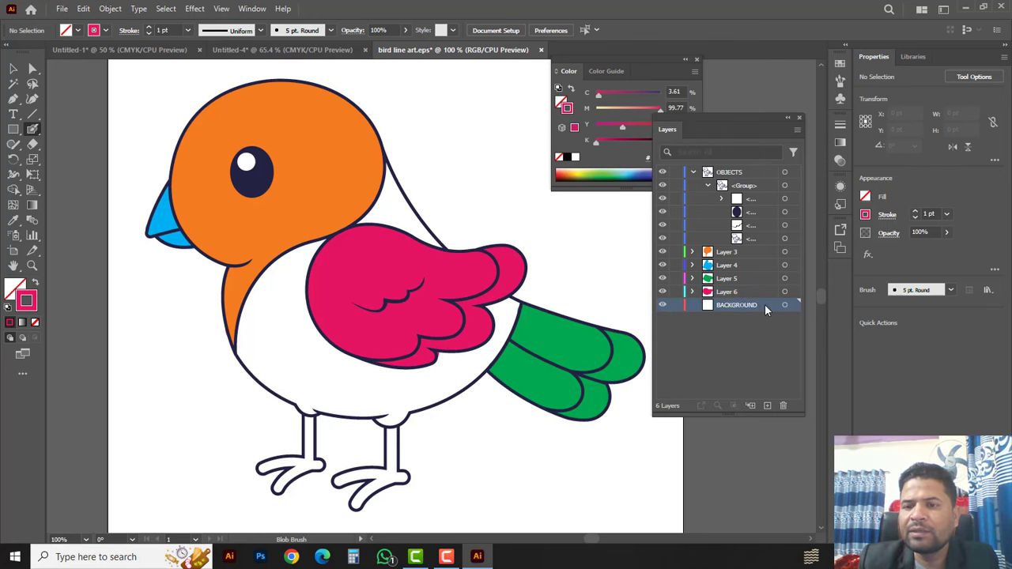
pyautogui.click(767, 405)
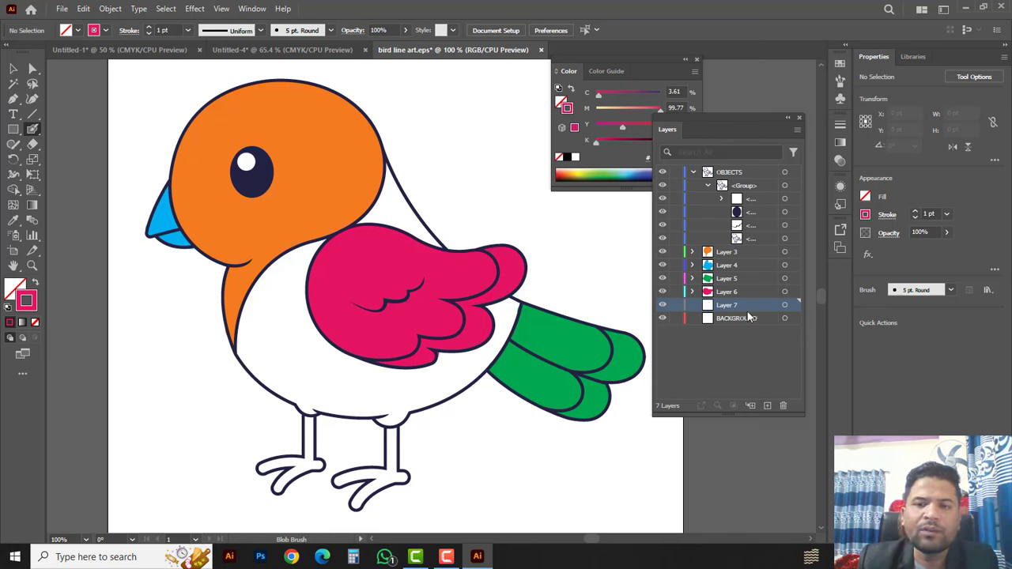
pyautogui.click(641, 63)
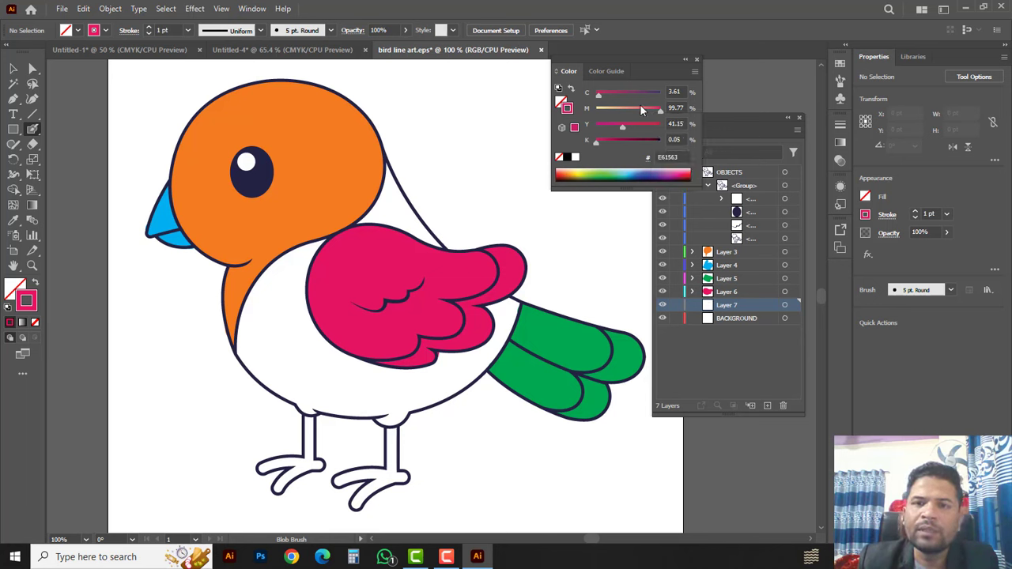
pyautogui.moveTo(631, 127); pyautogui.dragTo(594, 127)
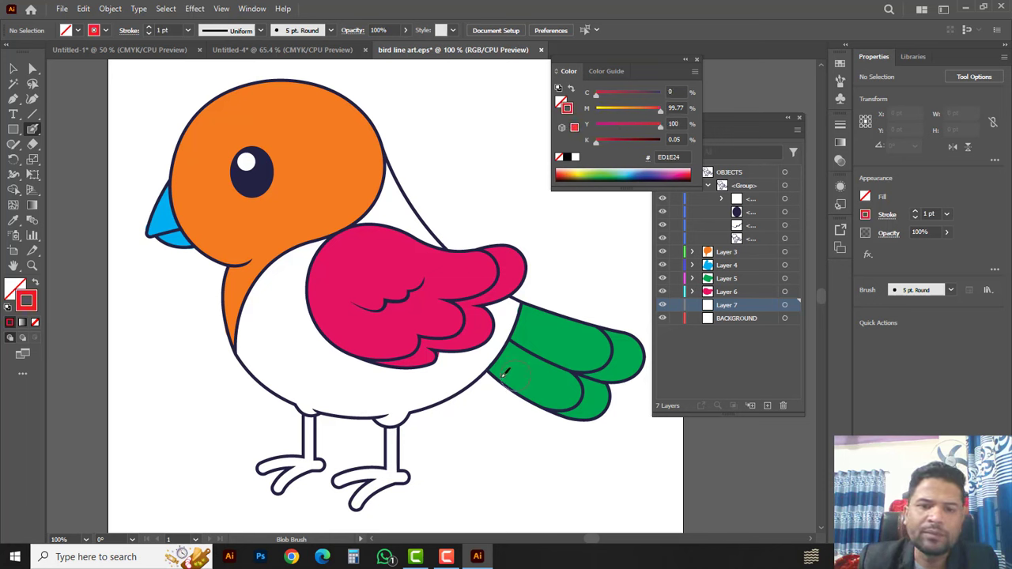
# - Paint the bird's breast and belly red on Layer 7, filling the area beside the wing
pyautogui.moveTo(263, 335)
pyautogui.mouseDown()
pyautogui.moveTo(363, 387)
pyautogui.moveTo(316, 373)
pyautogui.moveTo(279, 334)
pyautogui.moveTo(275, 292)
pyautogui.moveTo(295, 264)
pyautogui.moveTo(284, 325)
pyautogui.moveTo(296, 342)
pyautogui.moveTo(279, 309)
pyautogui.moveTo(289, 284)
pyautogui.moveTo(312, 341)
pyautogui.mouseUp()
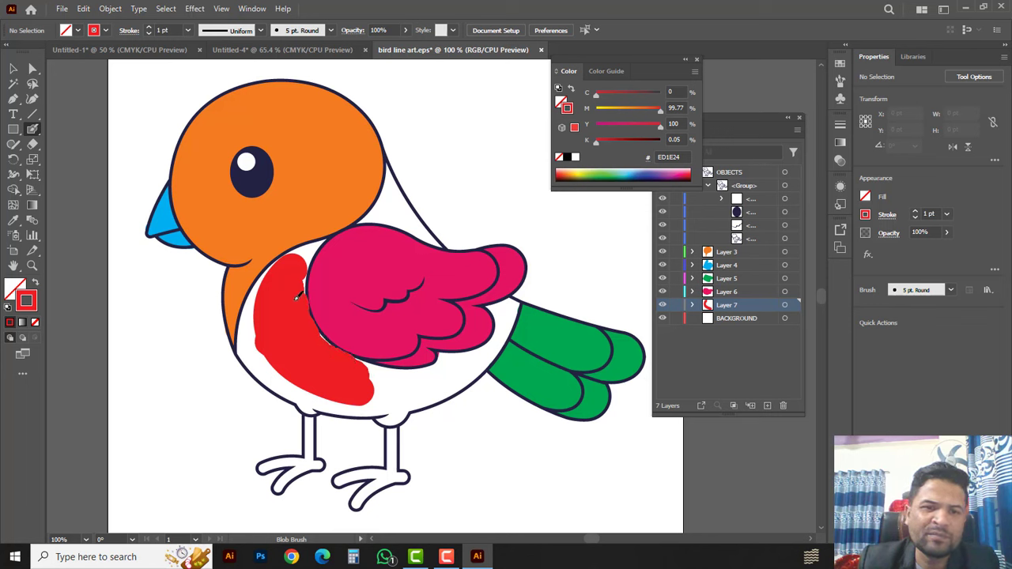
pyautogui.moveTo(295, 266); pyautogui.dragTo(303, 332)
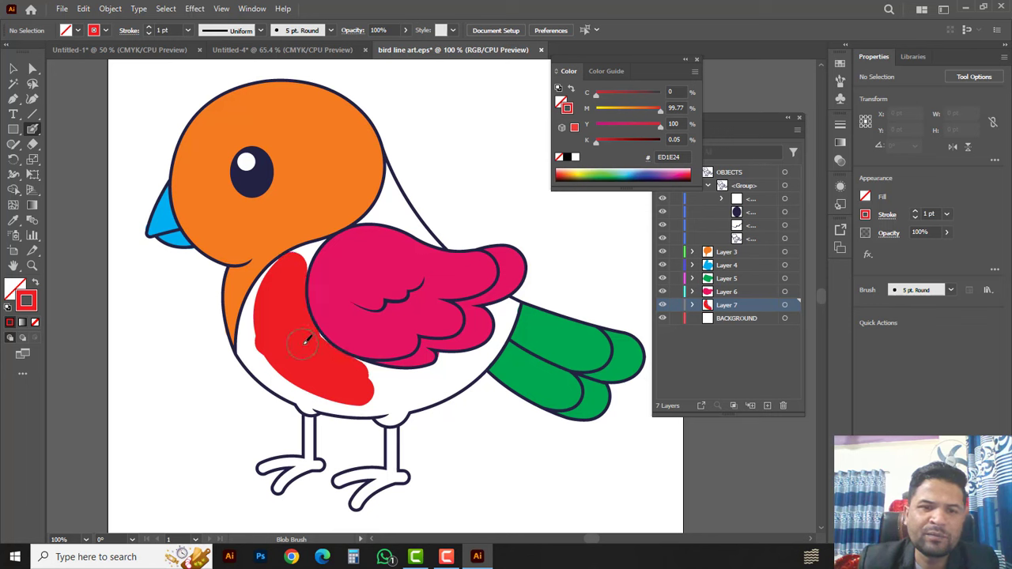